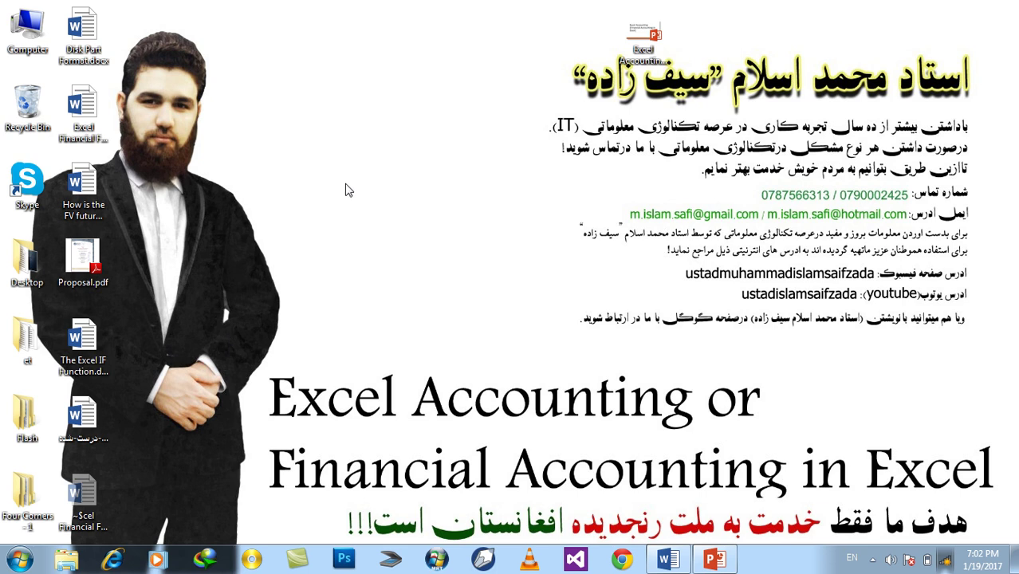
Bring the presentation forward and mark the Excel Financial Functions line in its contents
left_click(383, 208)
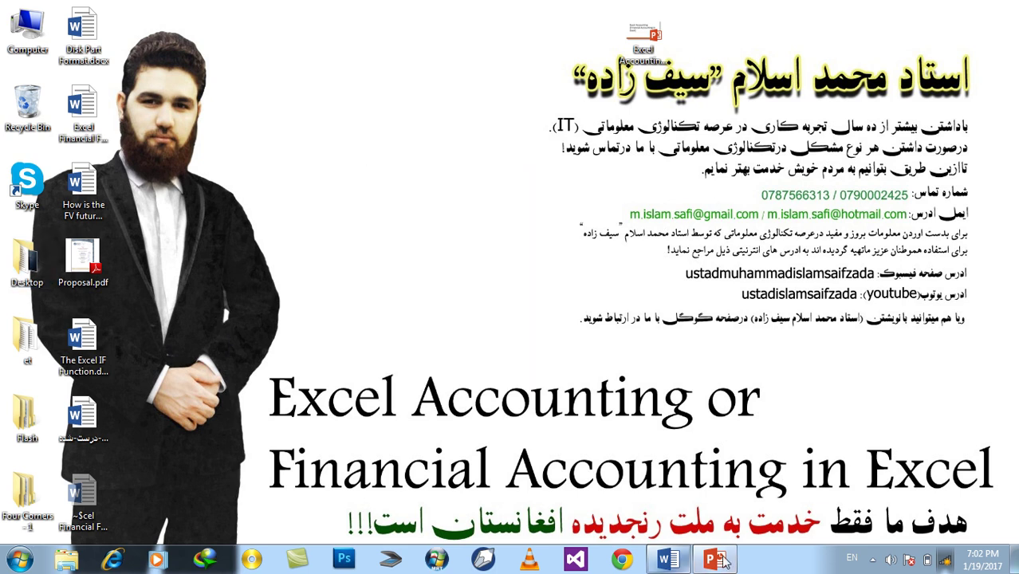
key("alt+Tab")
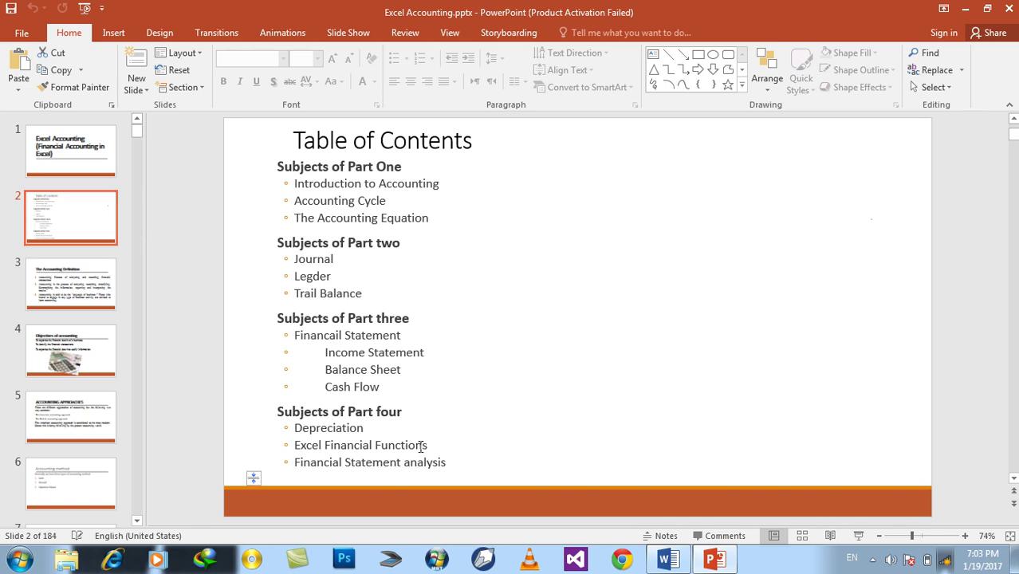
left_click_drag(428, 445, 304, 446)
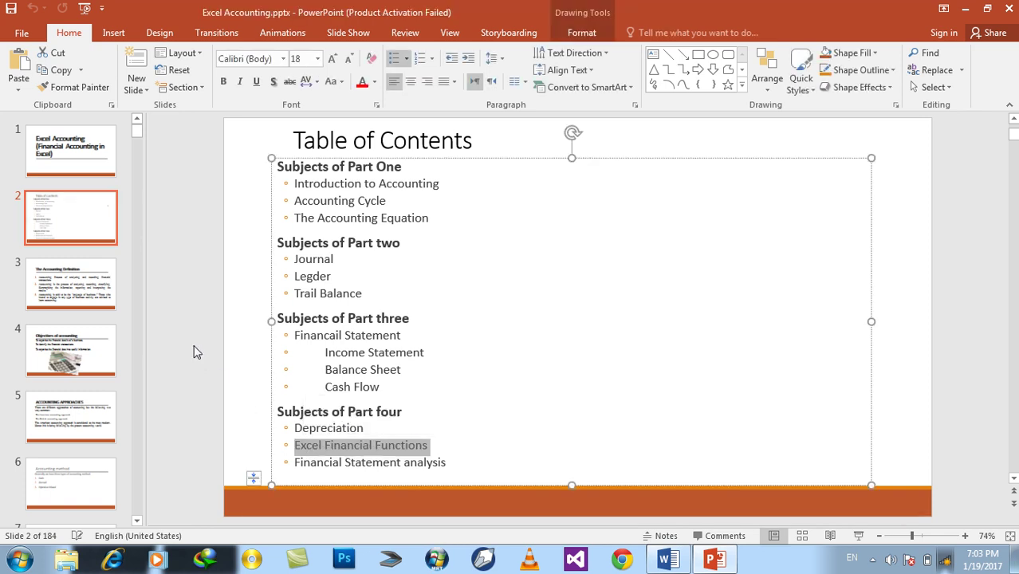
left_click(242, 300)
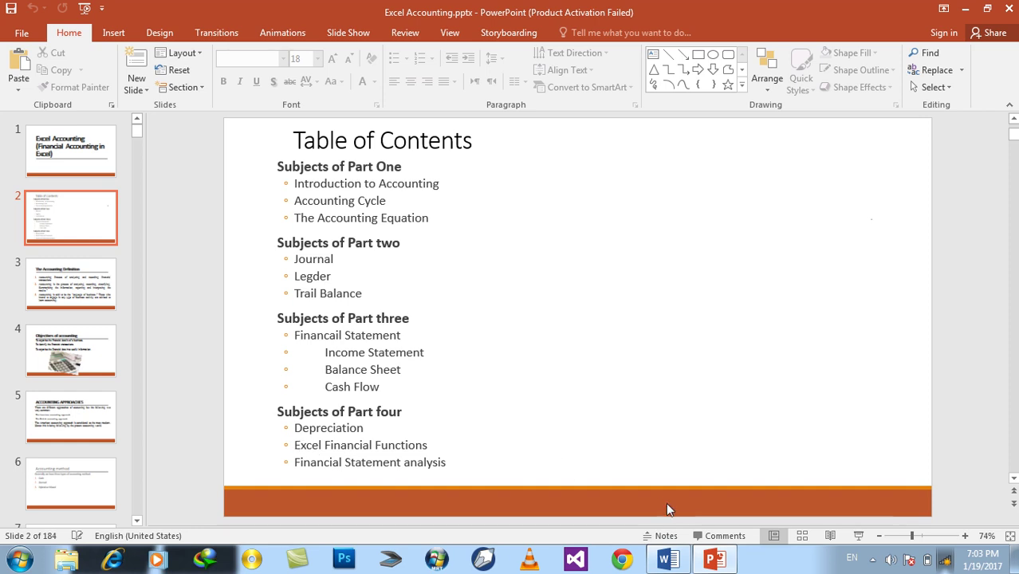
Minimize the presentation and refresh the desktop
mouse_move(720, 562)
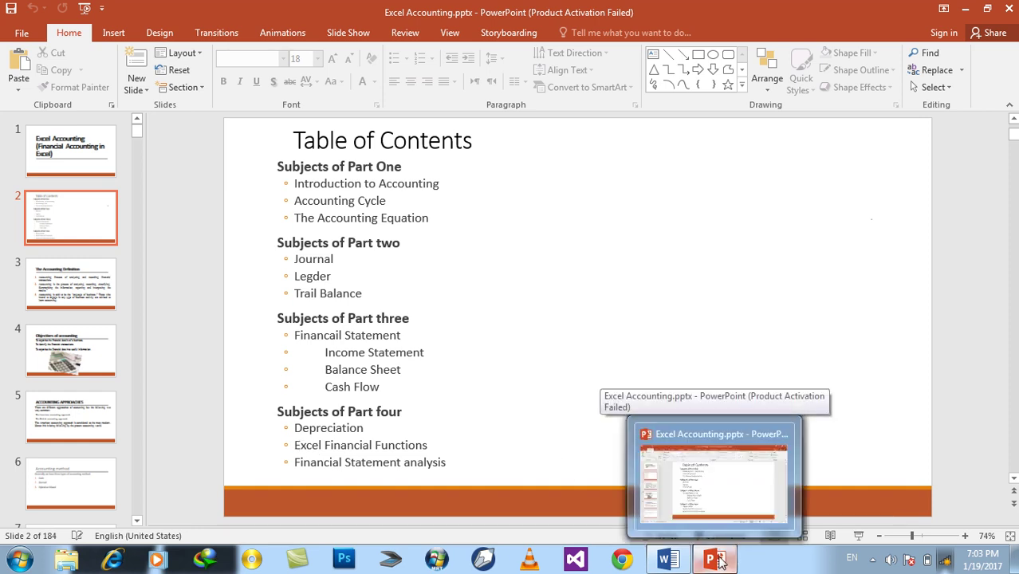
left_click(719, 561)
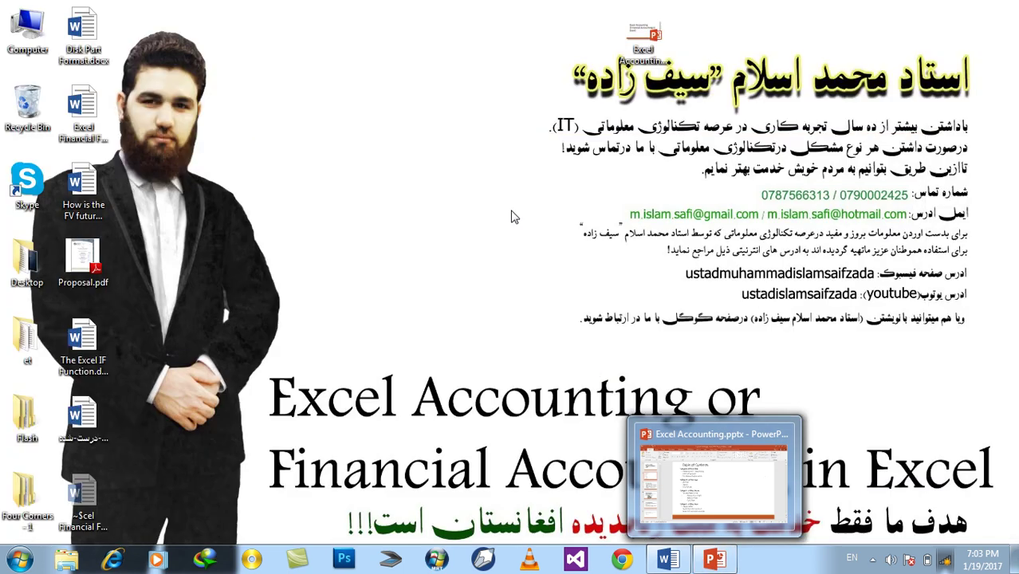
right_click(501, 192)
left_click(526, 232)
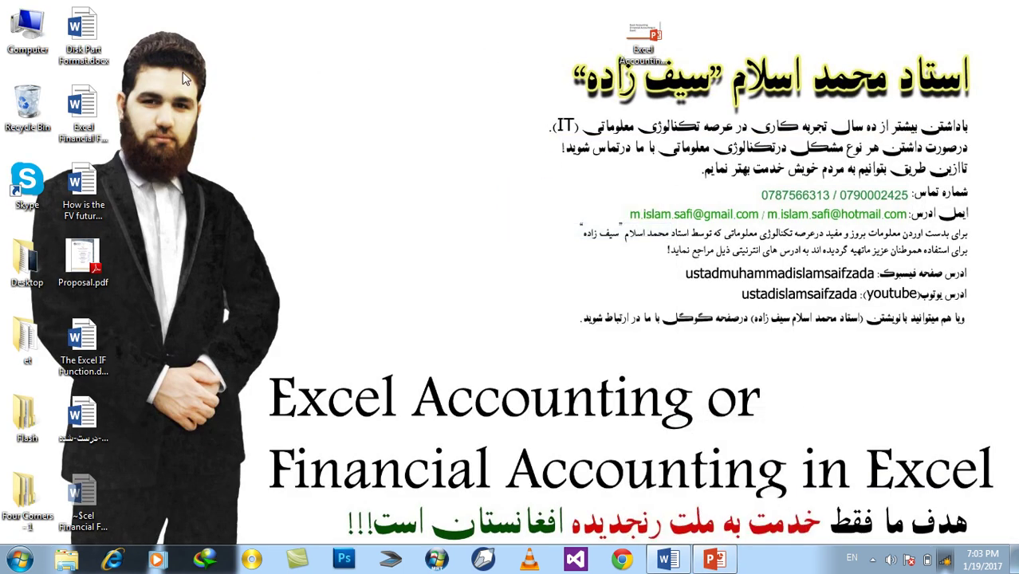
Open Excel Financial FUnctions.docx and place the cursor after the Excel FV Function heading
double_click(83, 110)
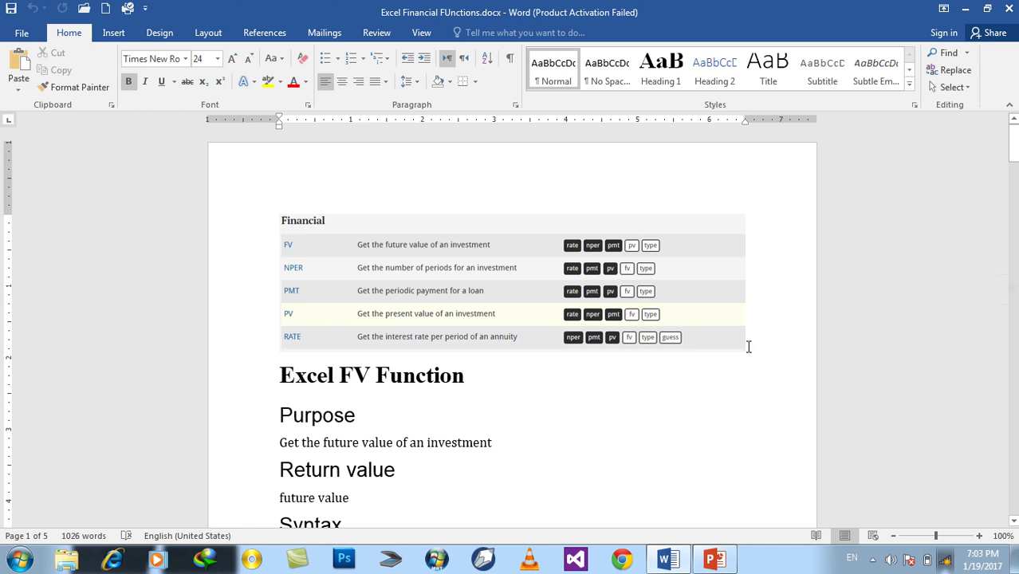
left_click(539, 299)
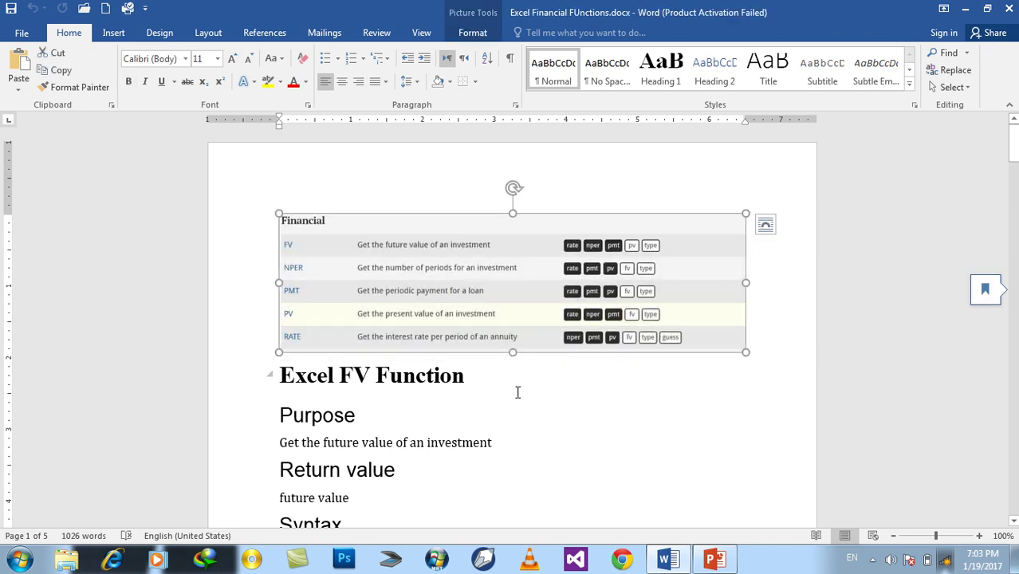
left_click(518, 386)
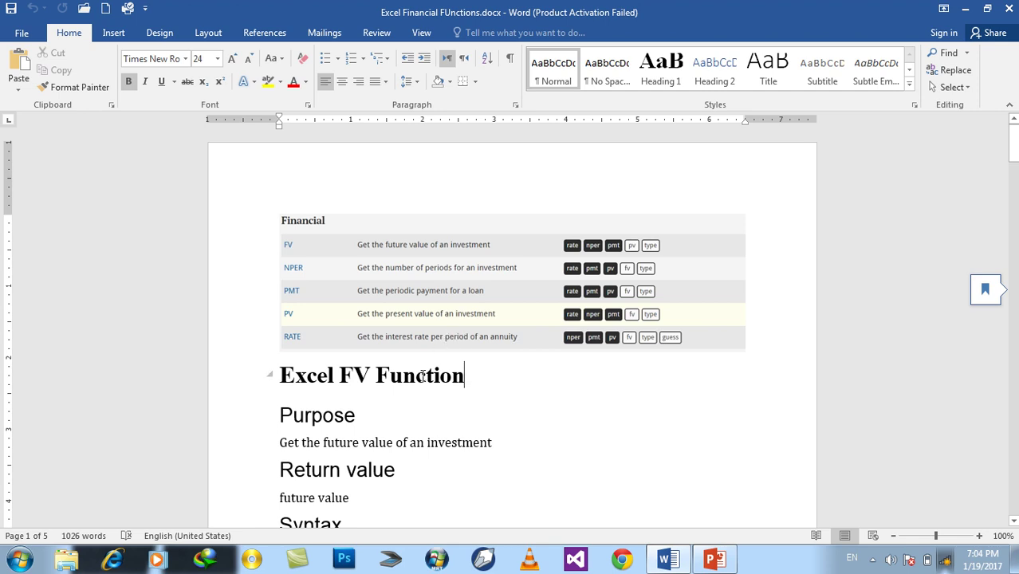
scroll(422, 375, "down", 2)
scroll(422, 376, "down", 2)
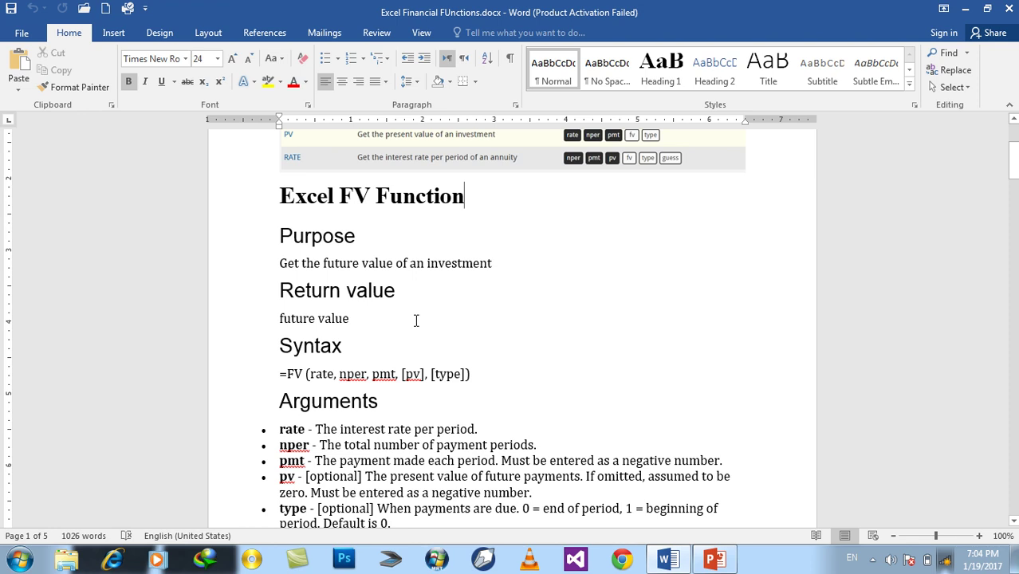
left_click_drag(375, 341, 280, 243)
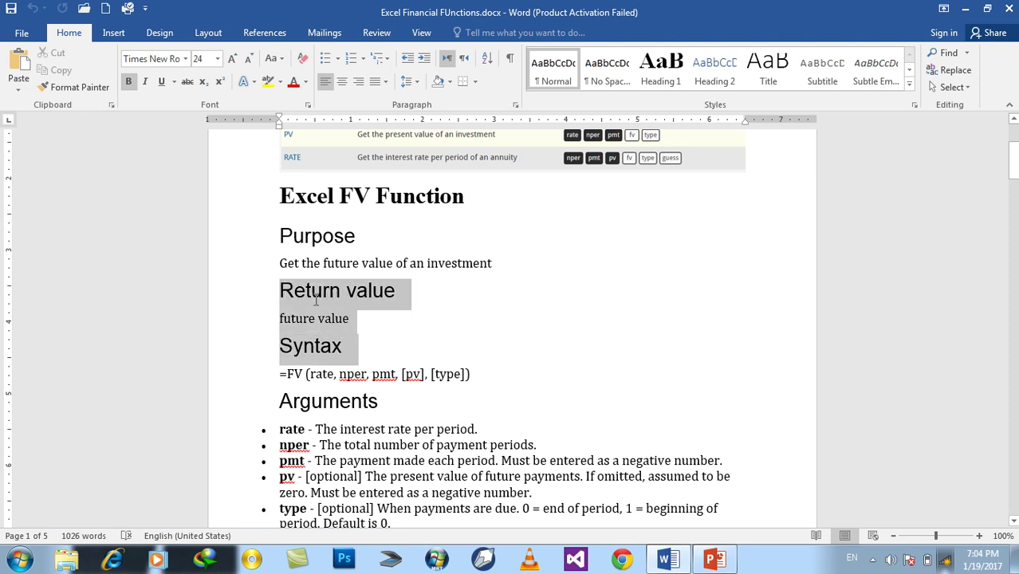
left_click(360, 236)
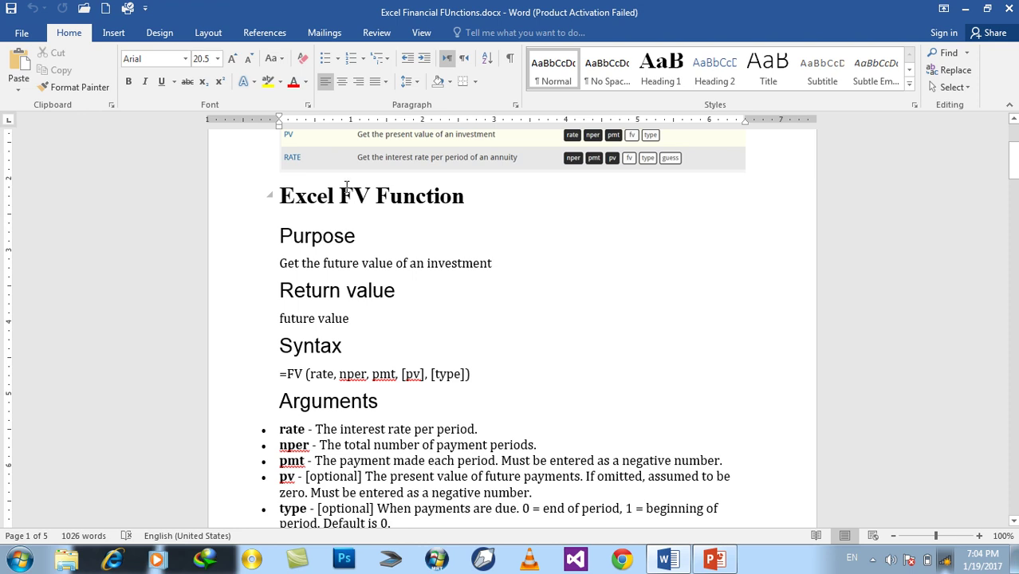
triple_click(321, 196)
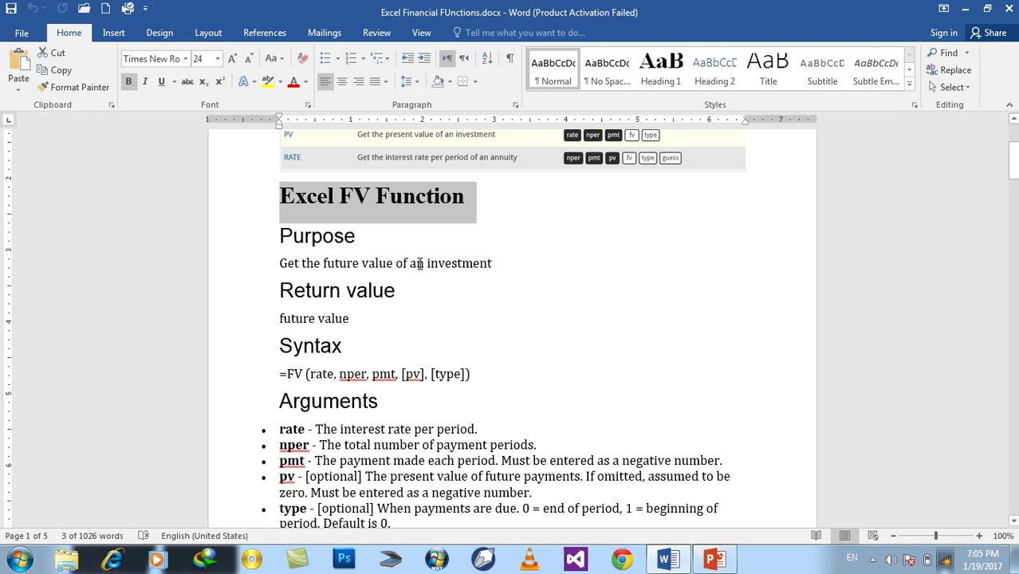
left_click(490, 266)
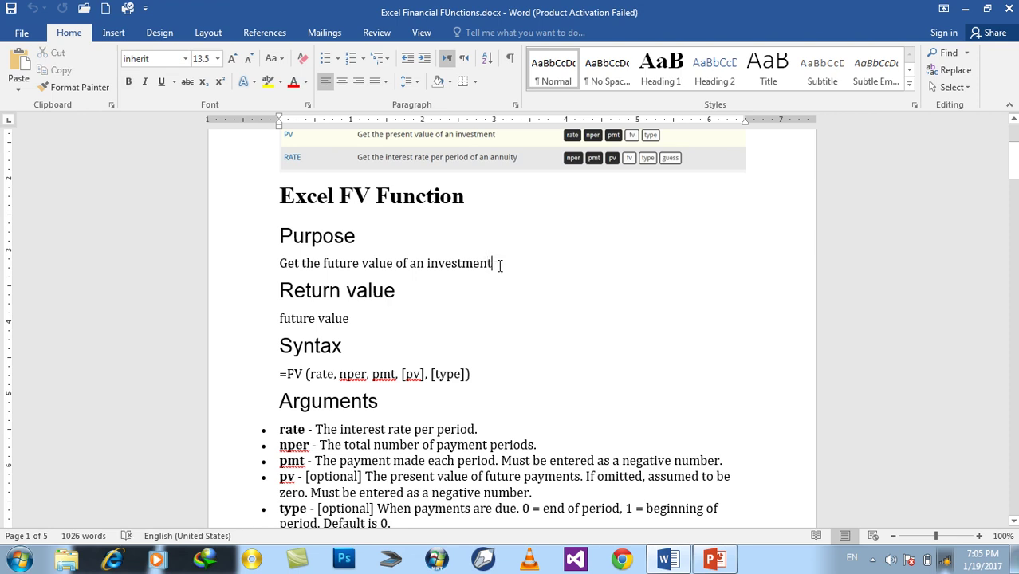
left_click_drag(500, 265, 286, 269)
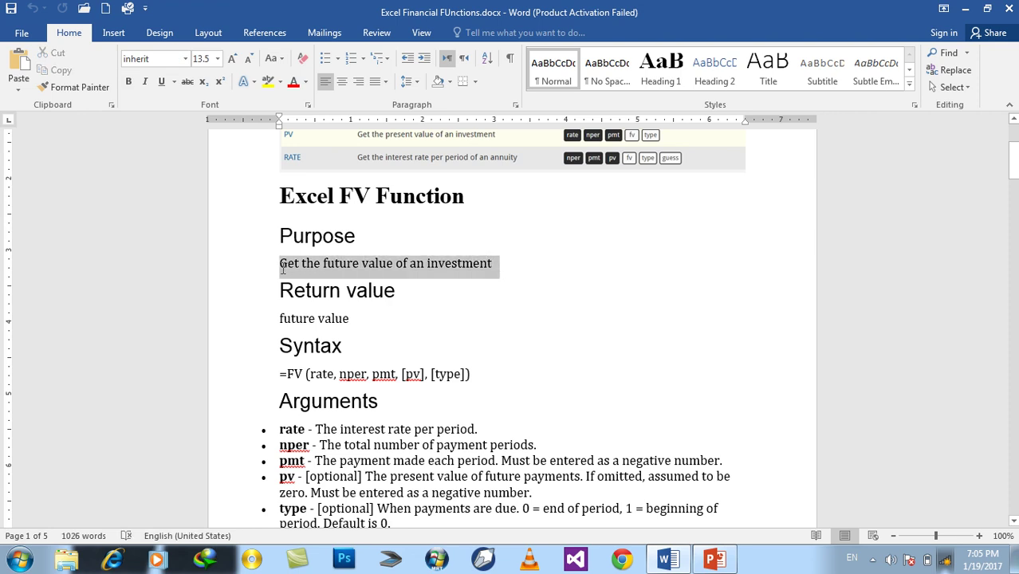
left_click(505, 269)
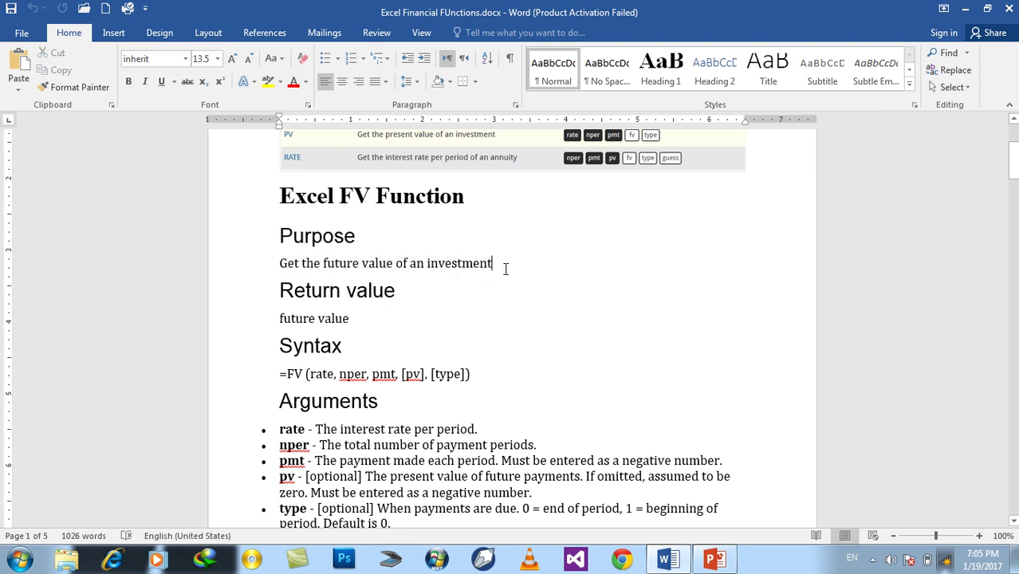
left_click_drag(341, 198, 363, 196)
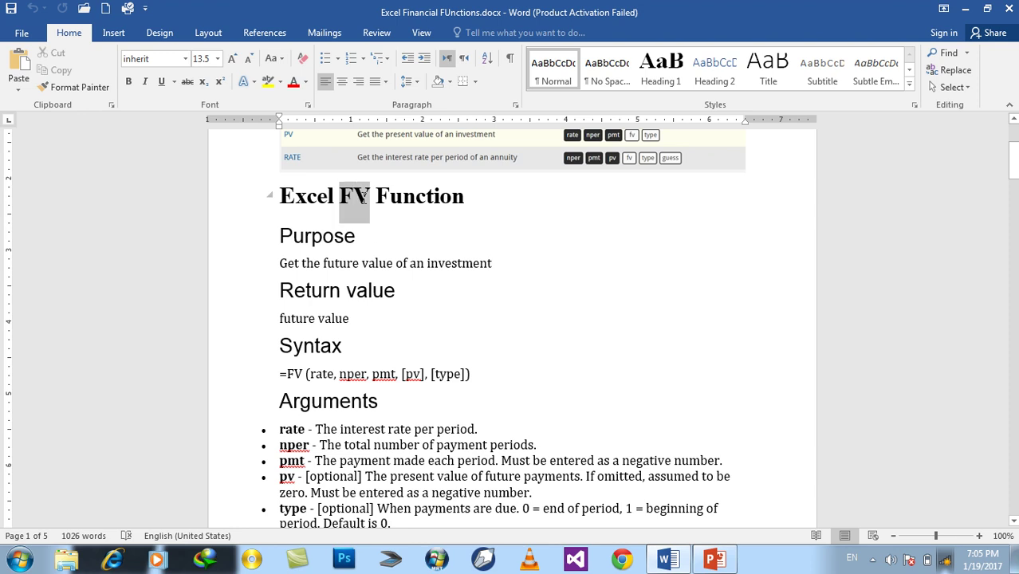
scroll(327, 283, "down", 2)
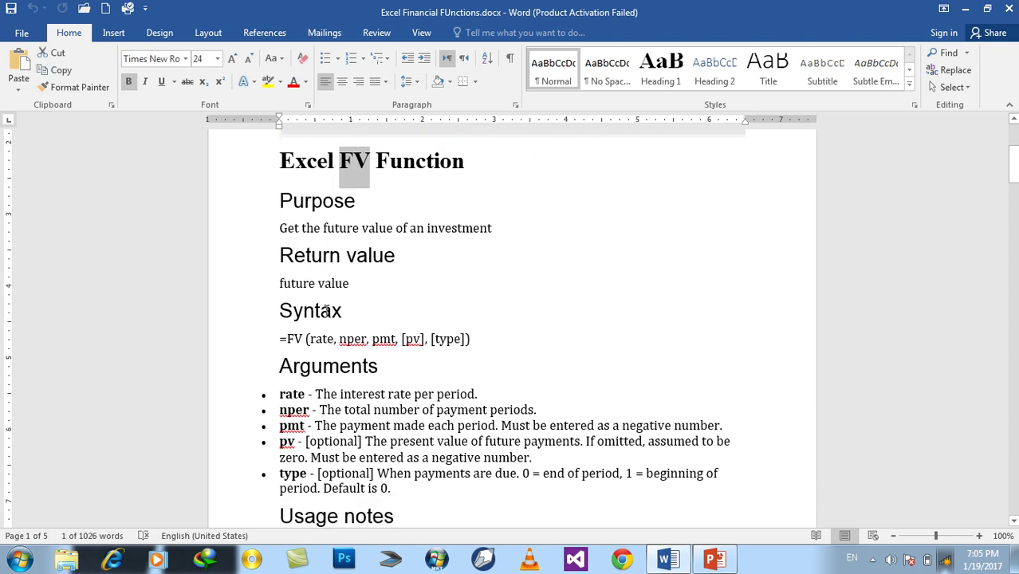
left_click_drag(363, 278, 278, 275)
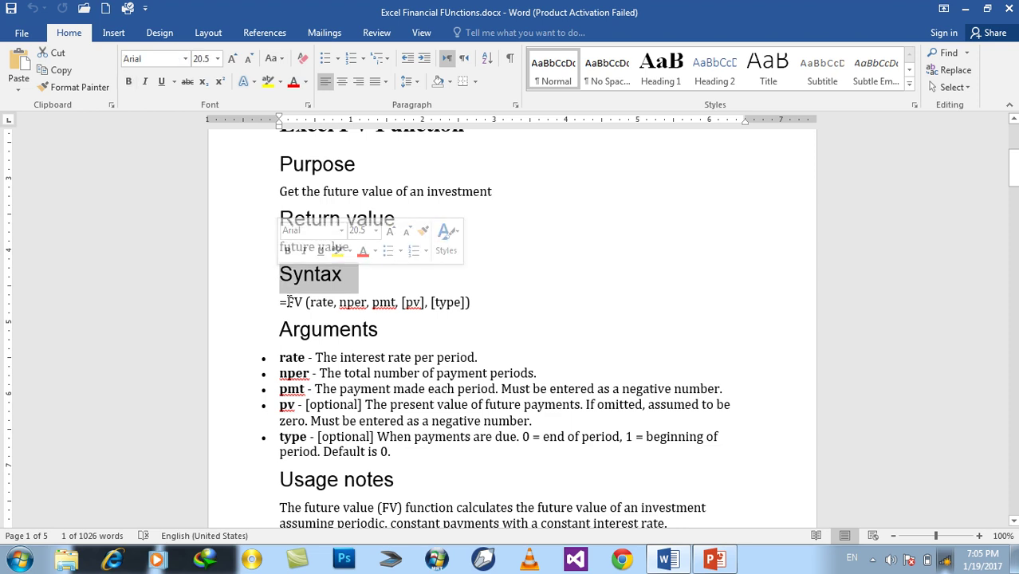
left_click_drag(288, 301, 302, 301)
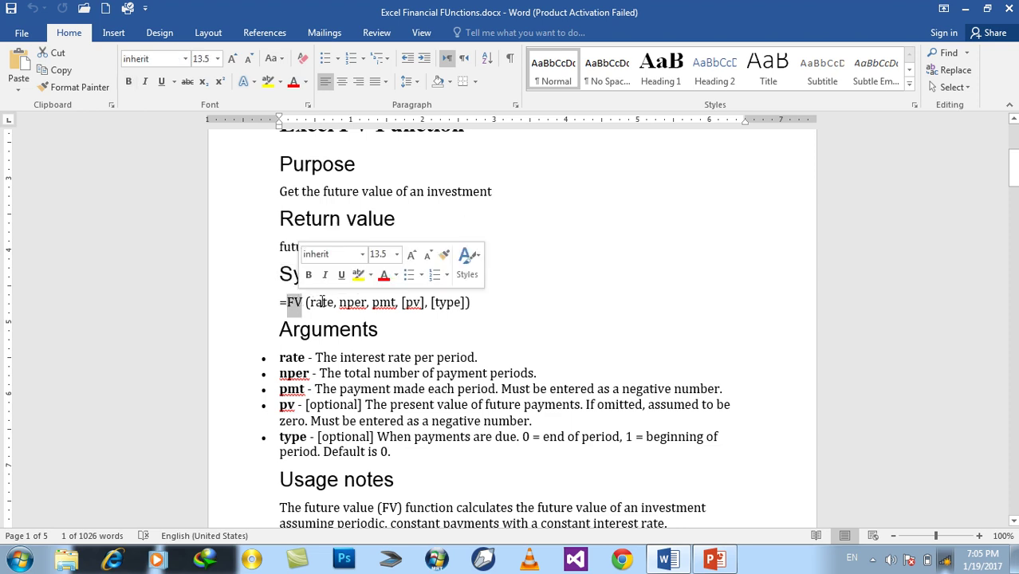
double_click(322, 302)
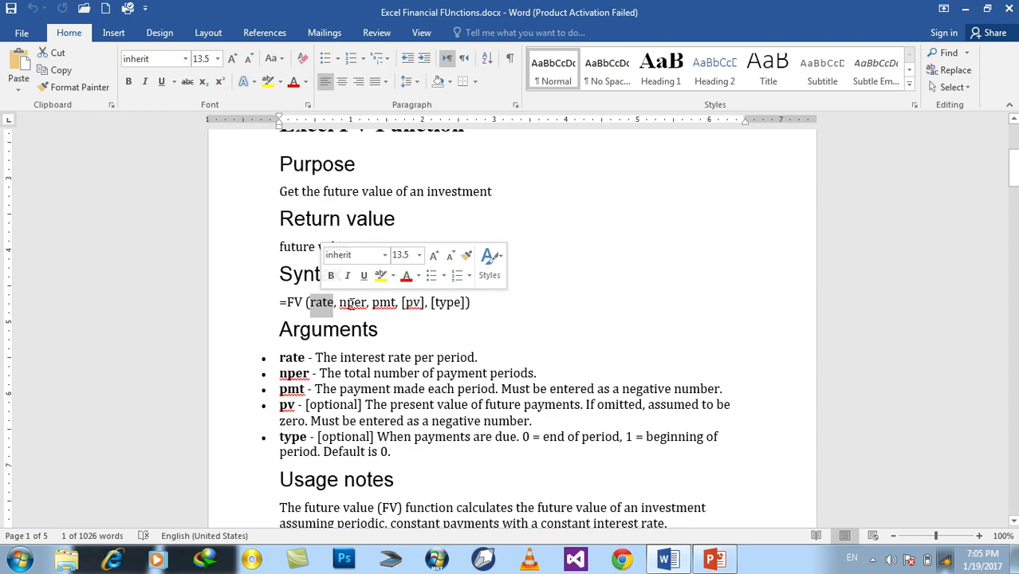
double_click(353, 302)
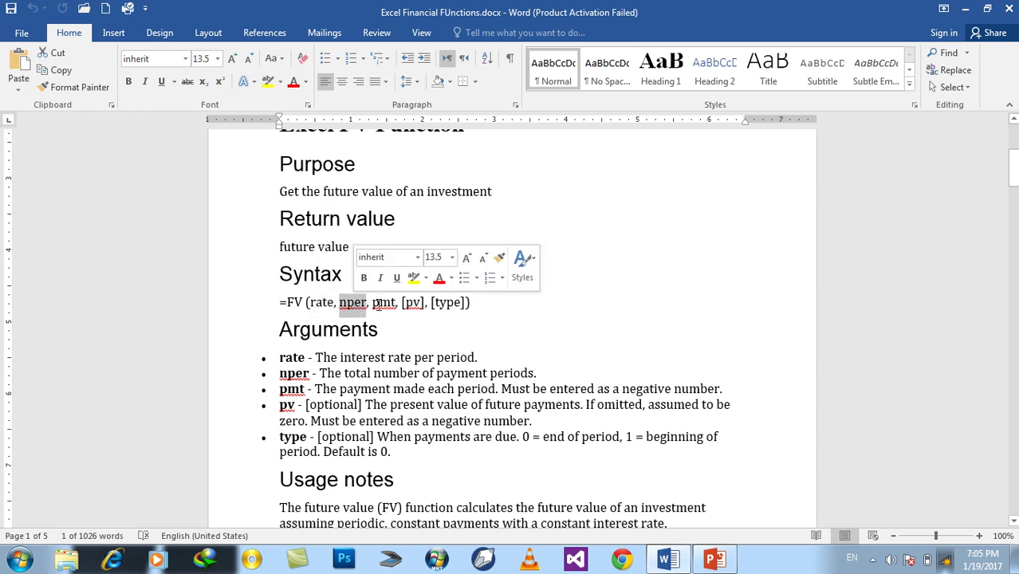
double_click(384, 302)
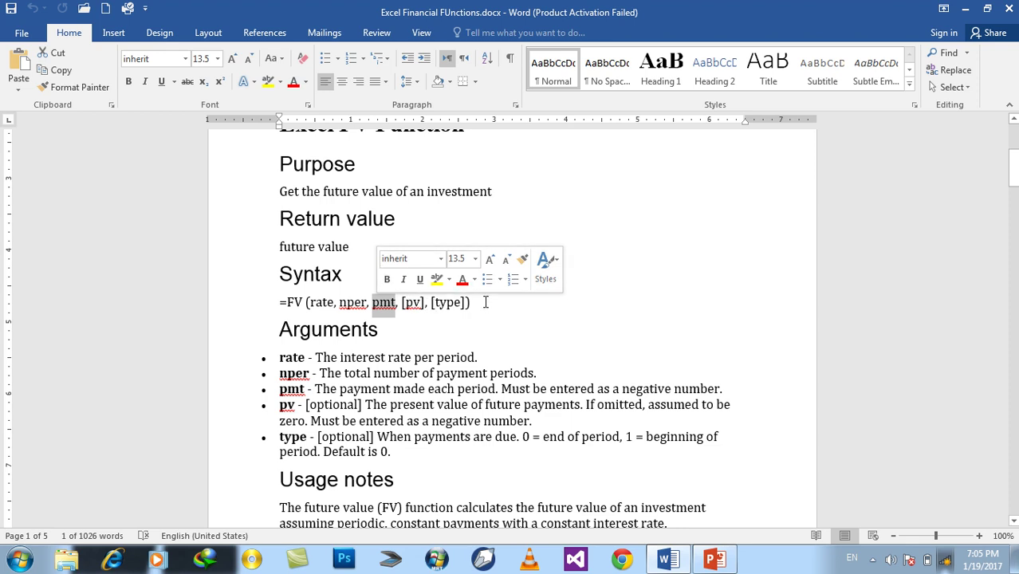
left_click(483, 302)
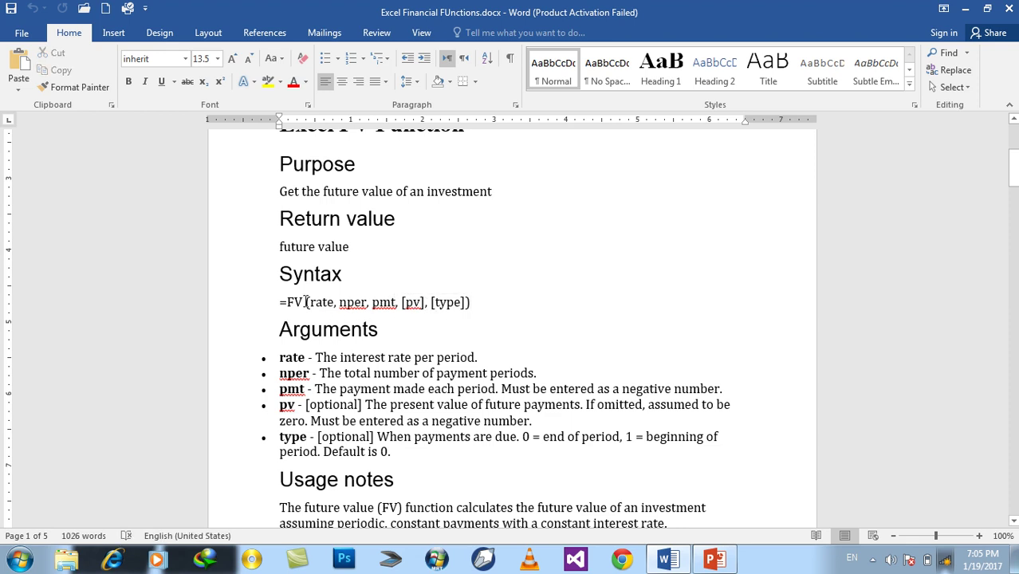
scroll(299, 357, "down", 1)
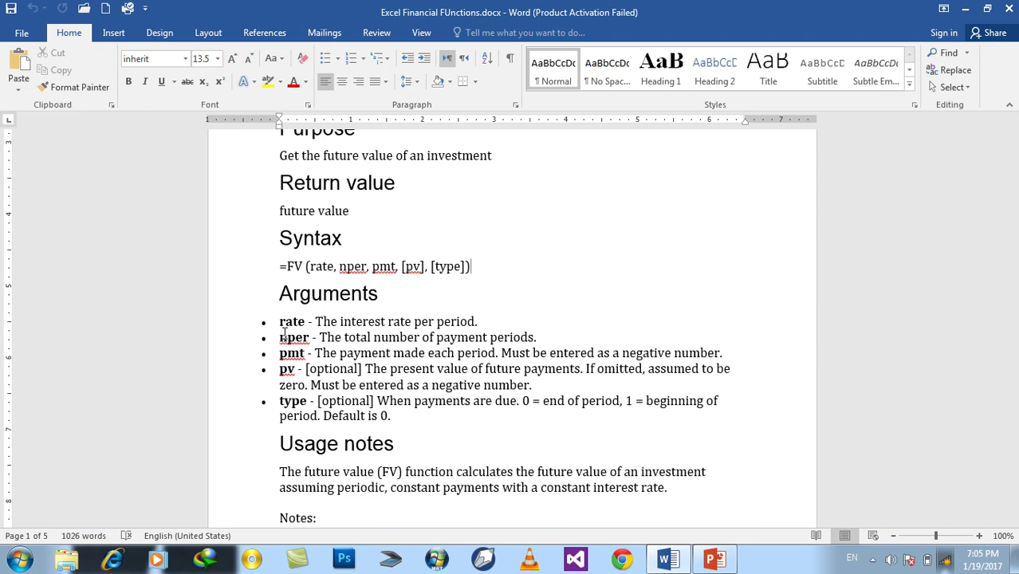
double_click(319, 269)
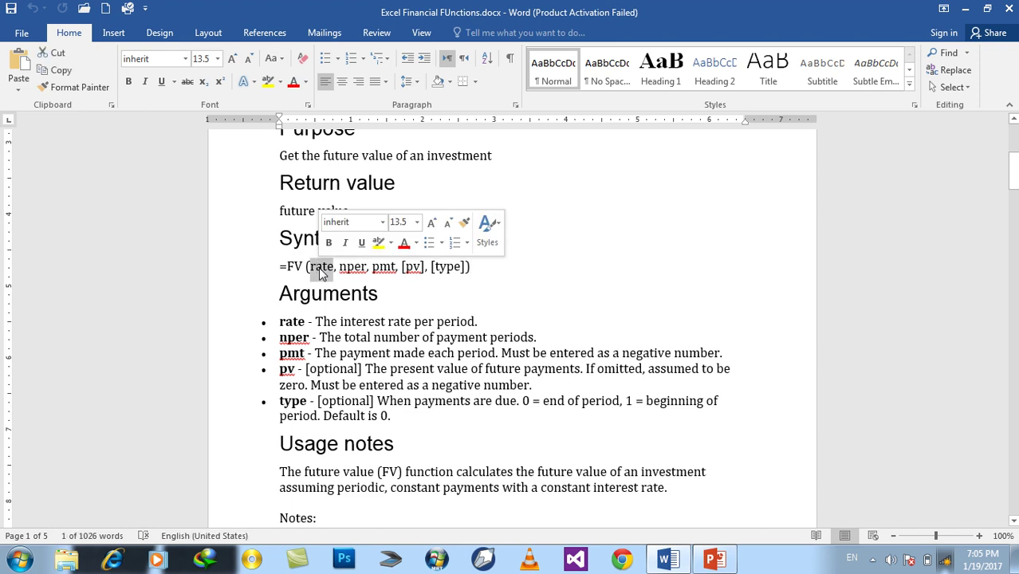
double_click(285, 323)
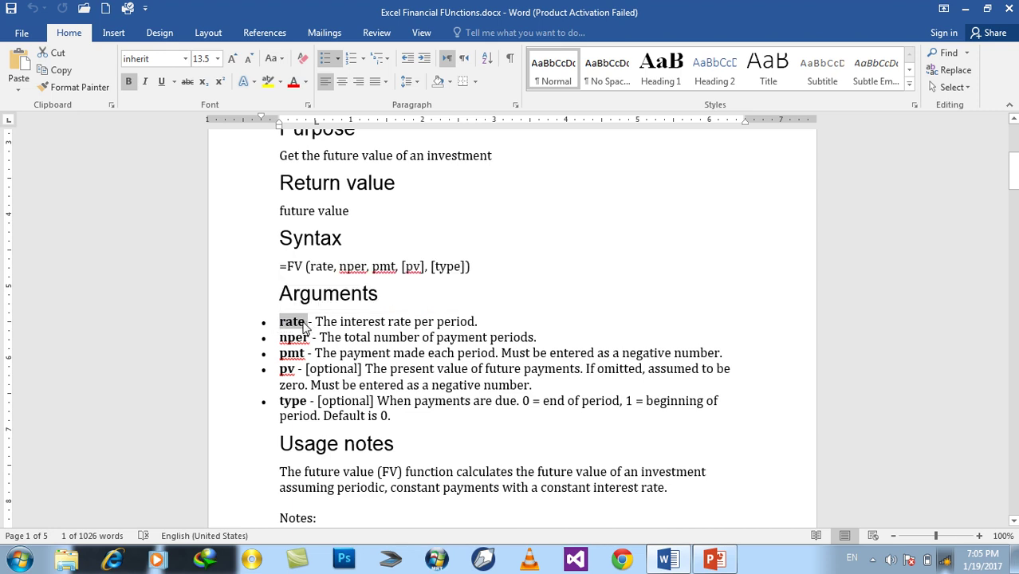
left_click(304, 321)
left_click_drag(304, 321, 278, 321)
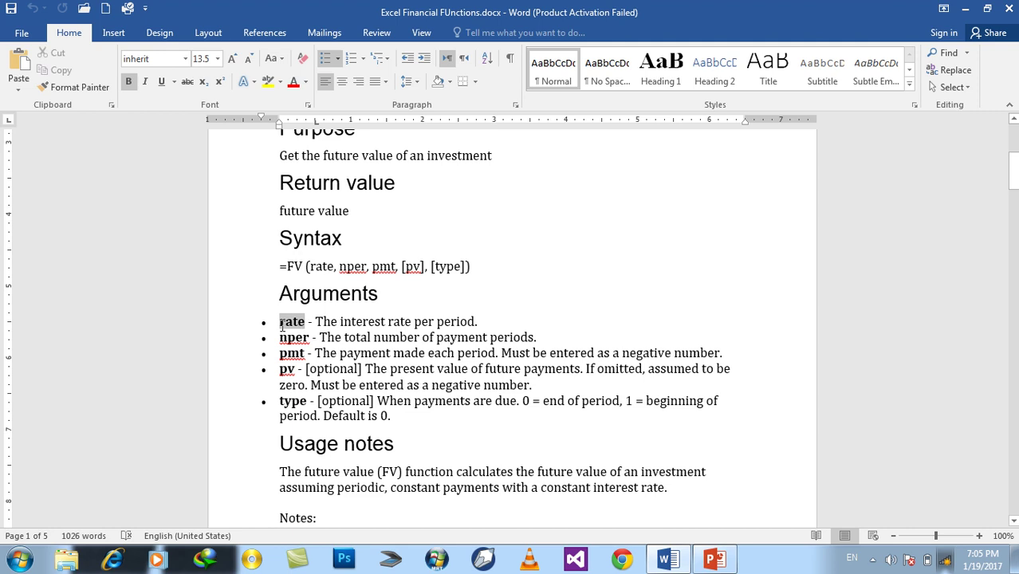
left_click(362, 243)
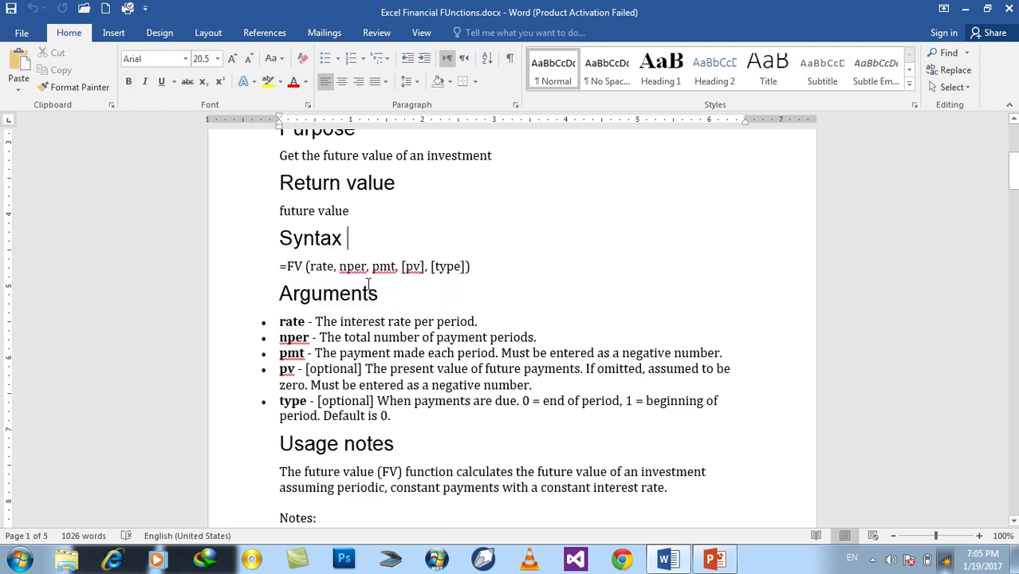
left_click(402, 296)
left_click_drag(377, 294, 386, 294)
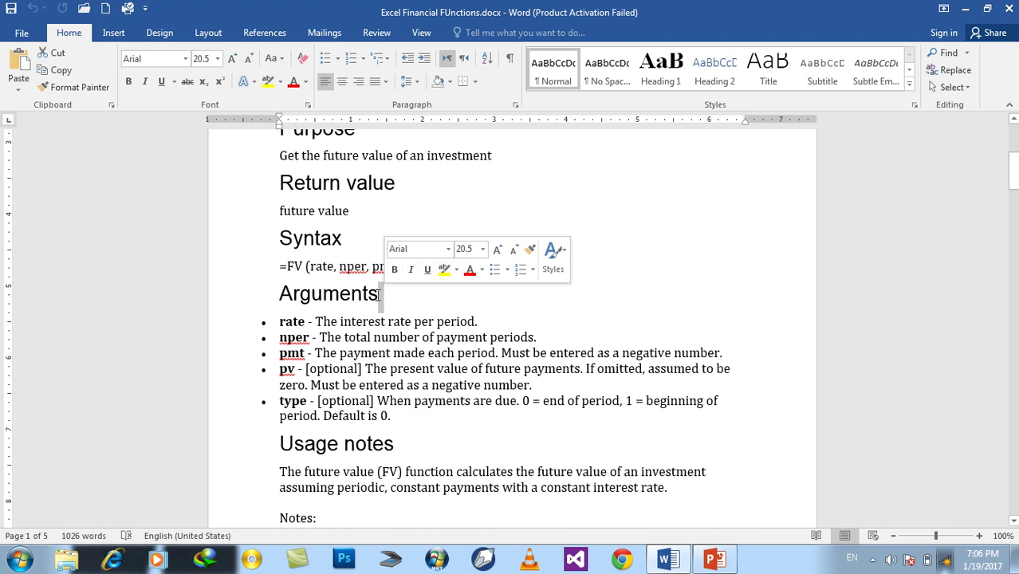
double_click(292, 338)
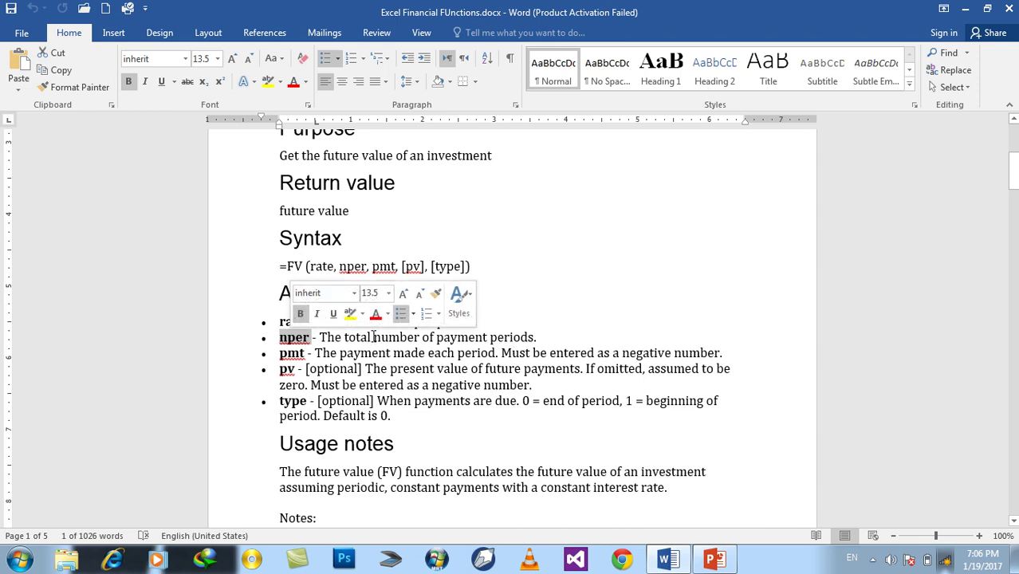
left_click_drag(373, 337, 513, 340)
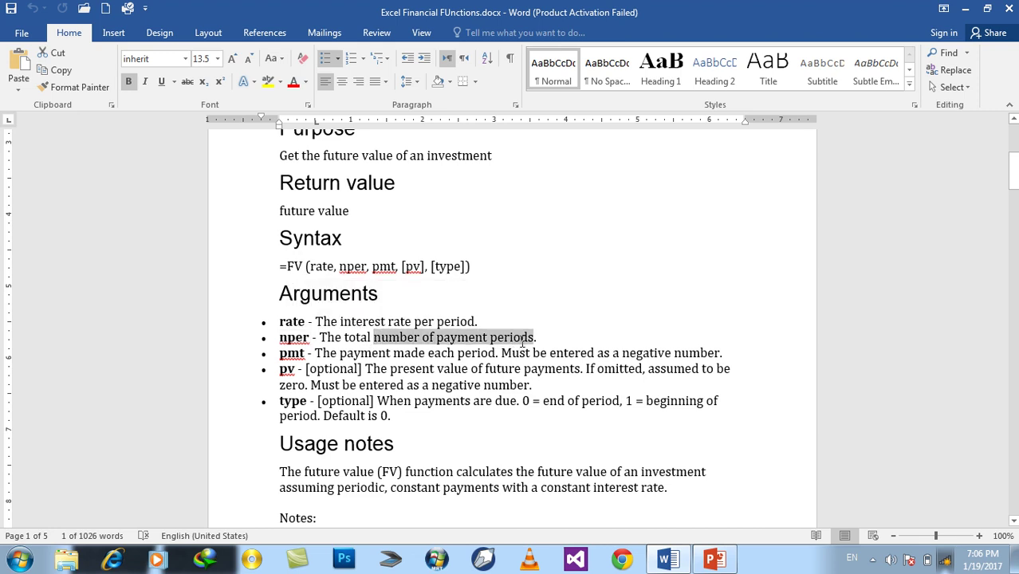
left_click(375, 341)
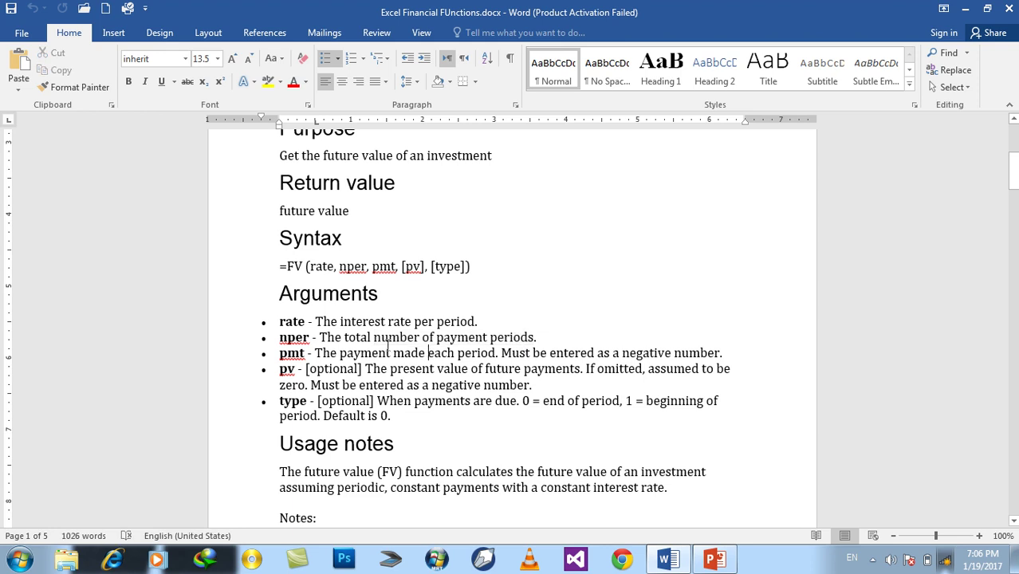
left_click_drag(375, 341, 524, 340)
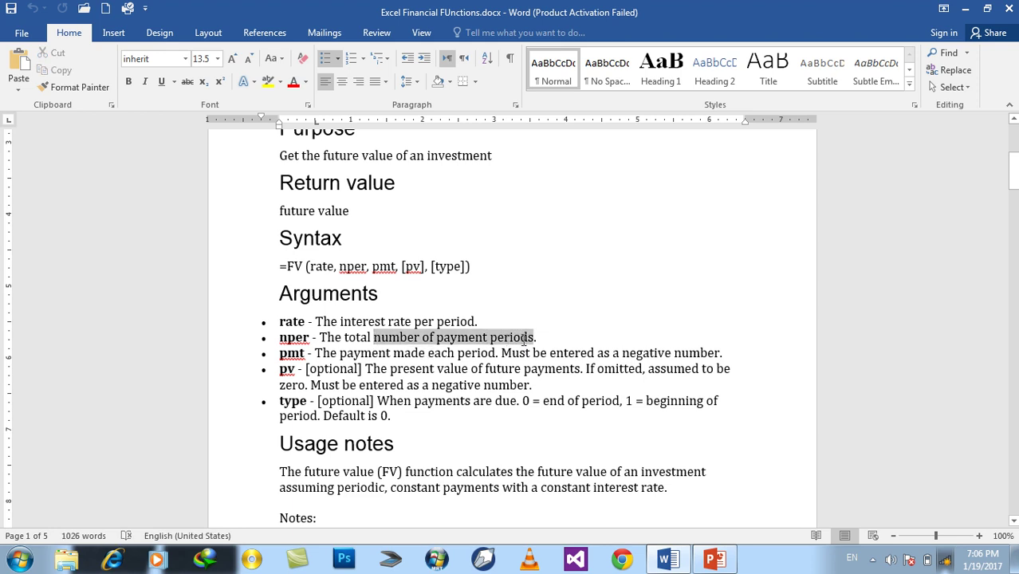
left_click_drag(524, 340, 534, 338)
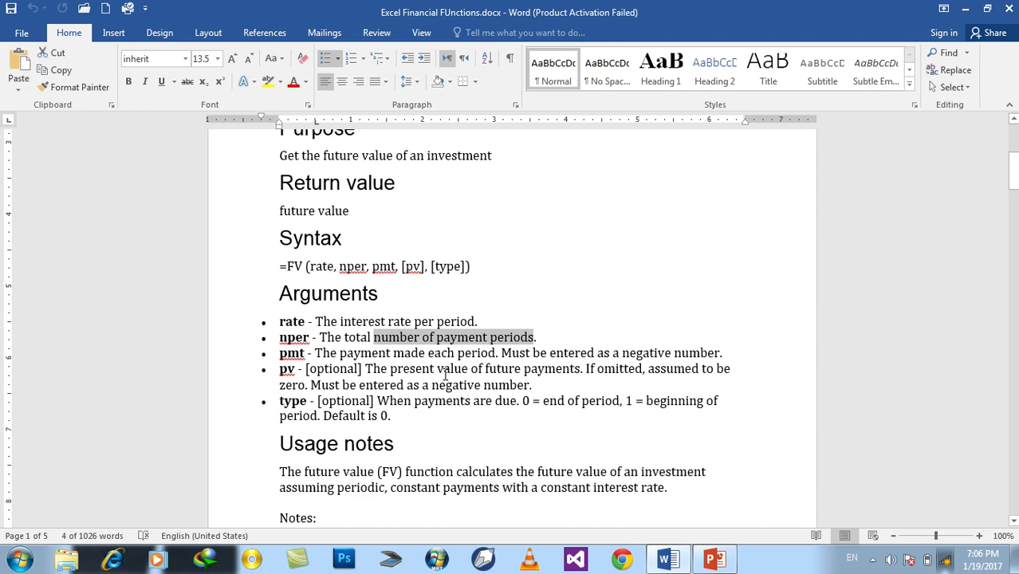
left_click_drag(278, 338, 310, 338)
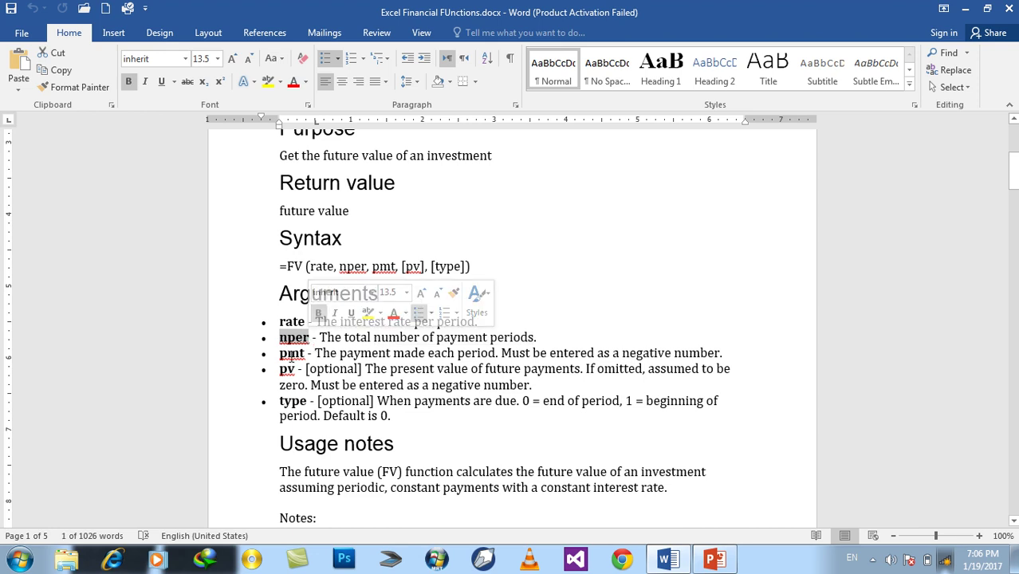
double_click(291, 354)
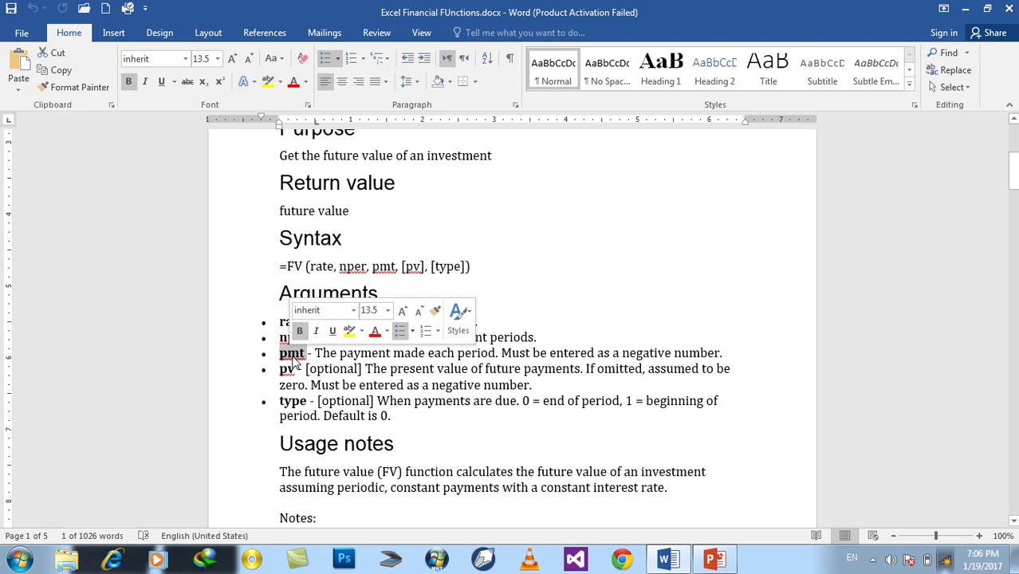
left_click(292, 358)
double_click(292, 356)
left_click(291, 358)
double_click(290, 357)
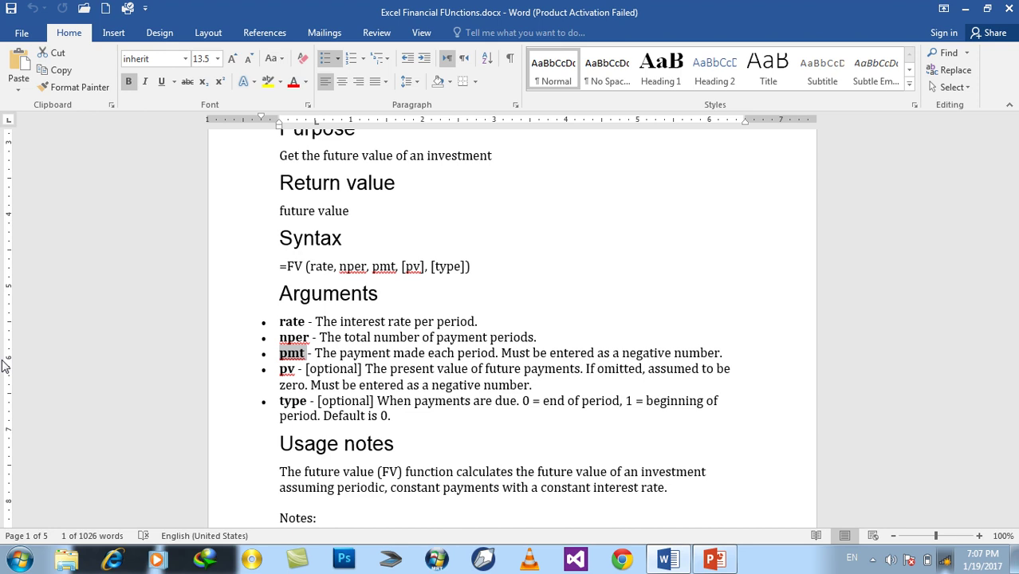
Select the pv and pmt argument names in the FV syntax bullets
scroll(243, 209, "up", 2)
right_click(183, 214)
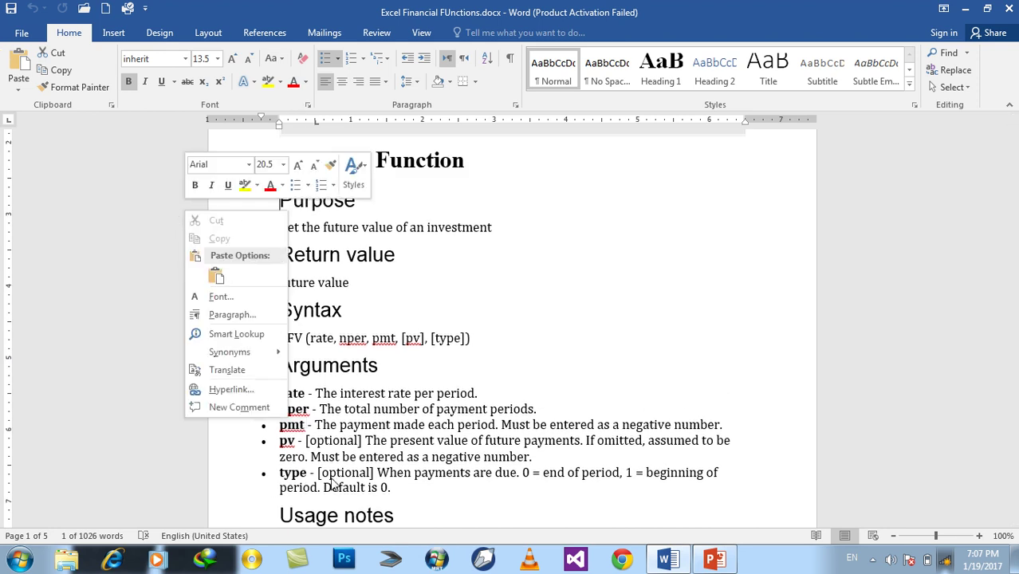
left_click(301, 448)
double_click(280, 443)
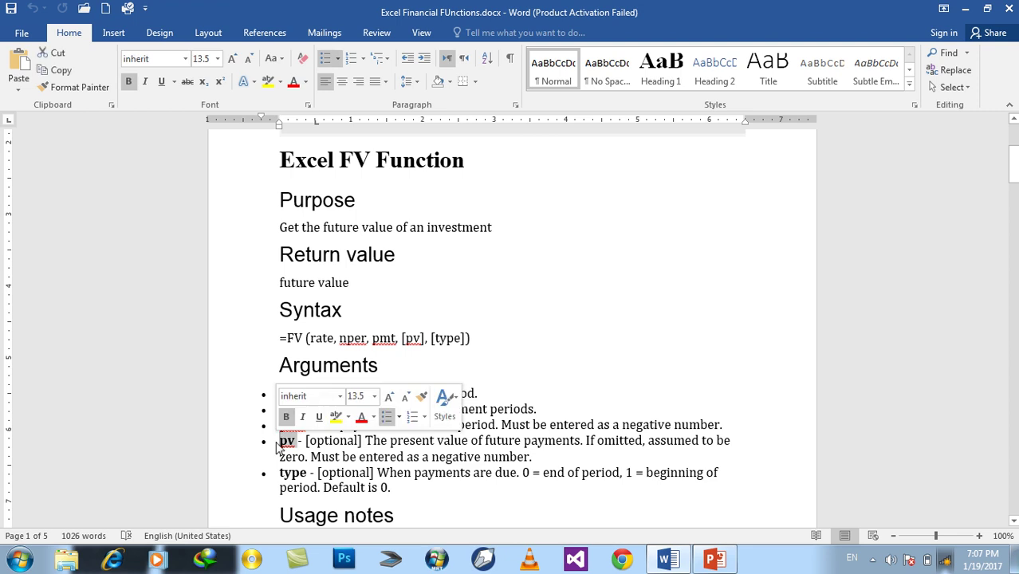
left_click(283, 424)
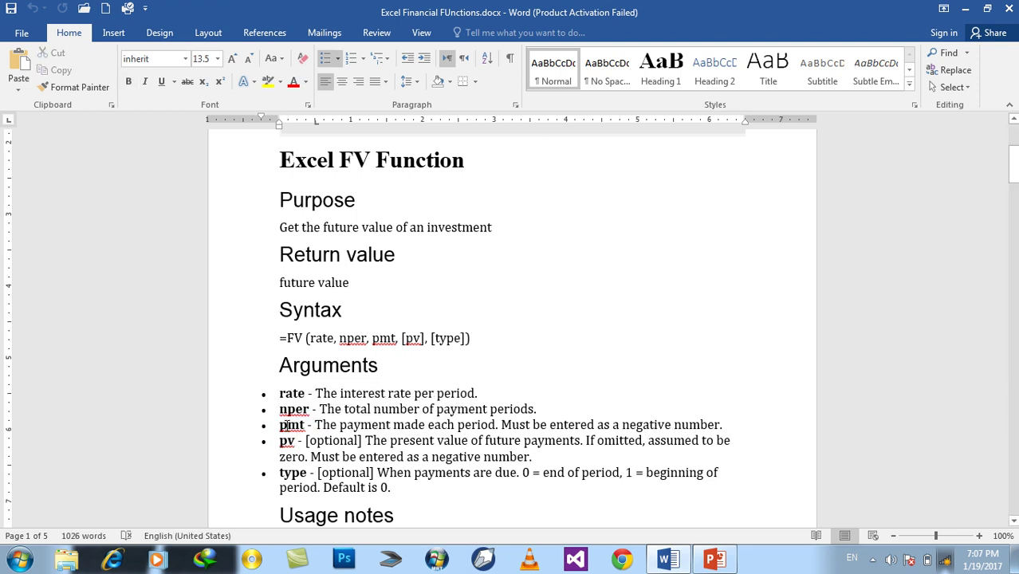
left_click(288, 439)
left_click(287, 424)
Highlight rate, then the word type and its [optional] label in the type bullet
left_click_drag(280, 393, 305, 392)
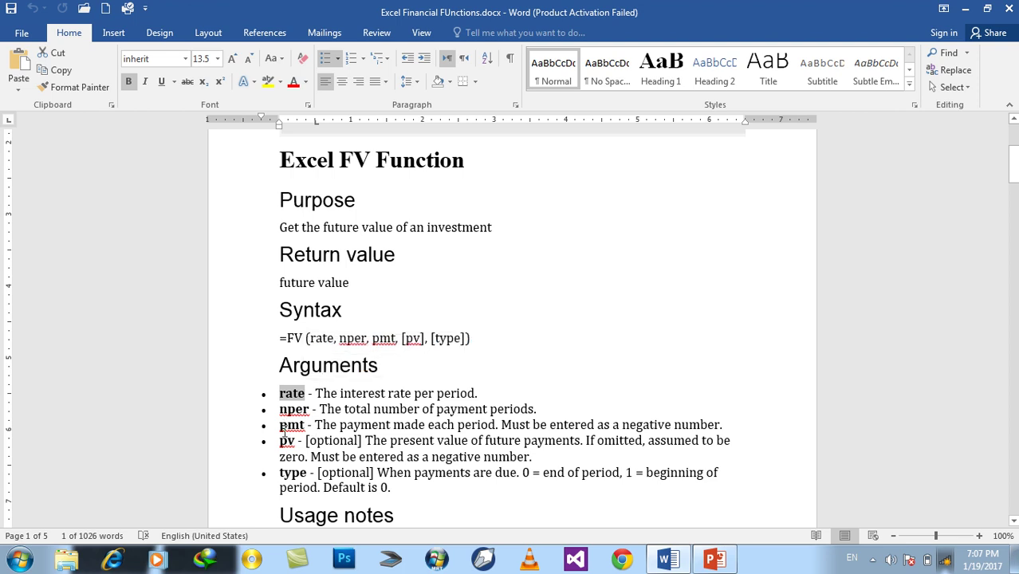
left_click(281, 472)
double_click(282, 471)
scroll(319, 430, "down", 2)
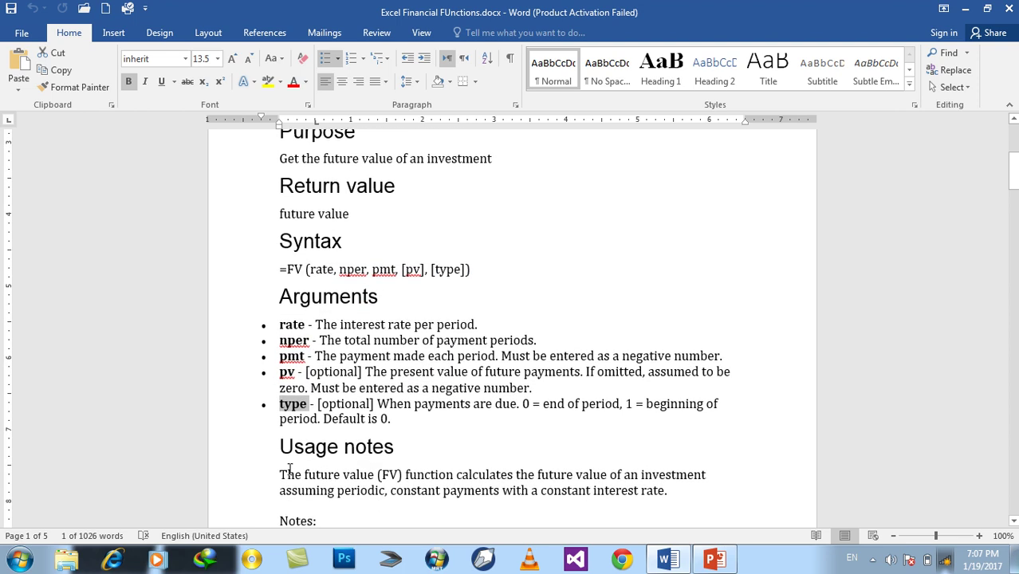
left_click_drag(317, 400, 377, 401)
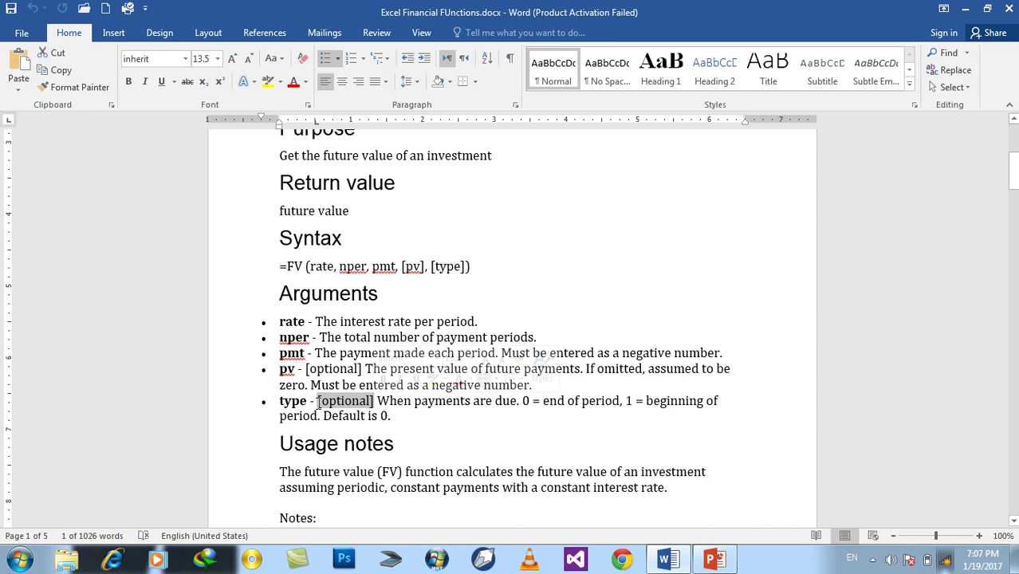
double_click(286, 401)
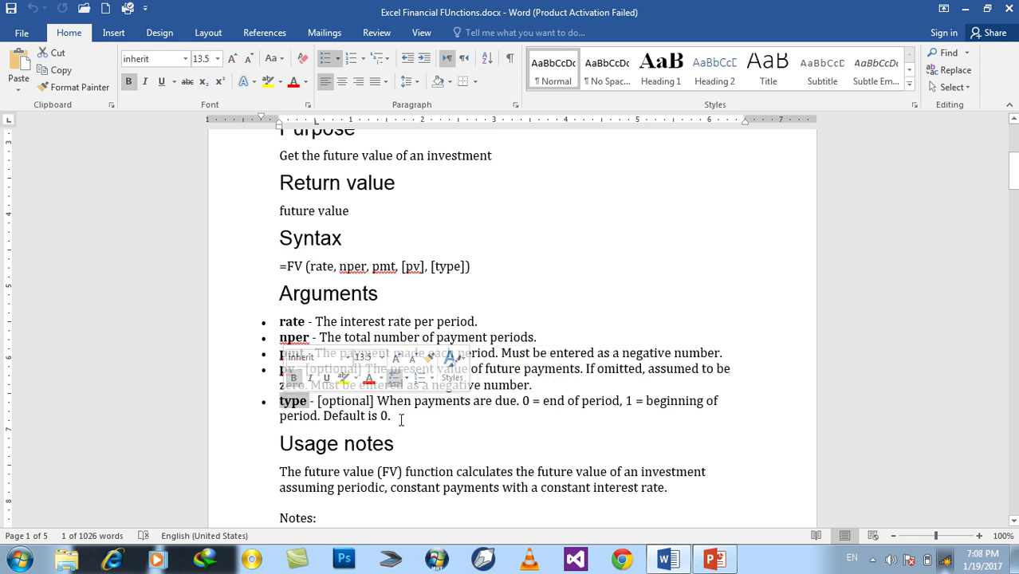
Add a period after 'due' in the type bullet and select the following 0
left_click(517, 401)
type(".")
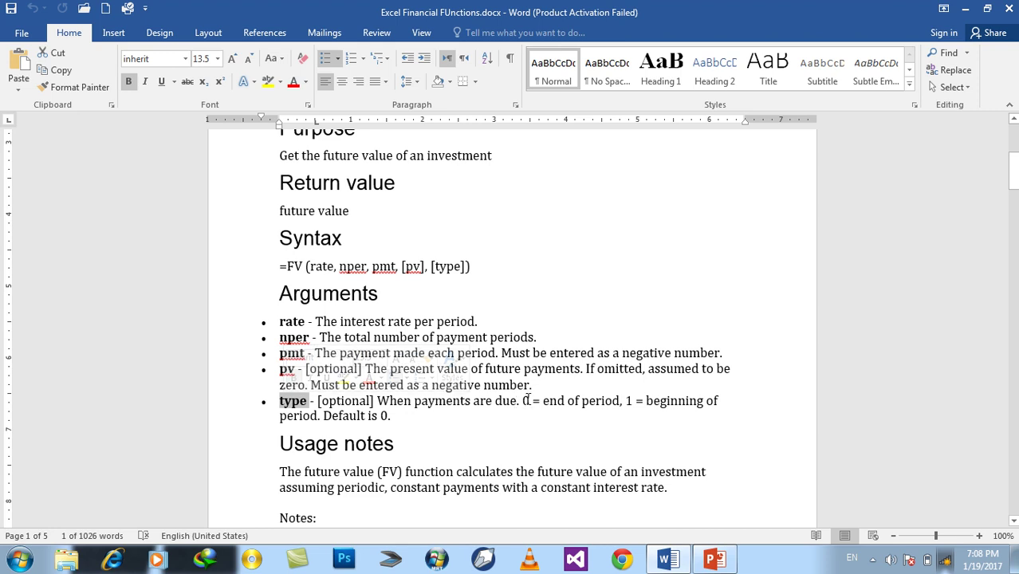
double_click(526, 400)
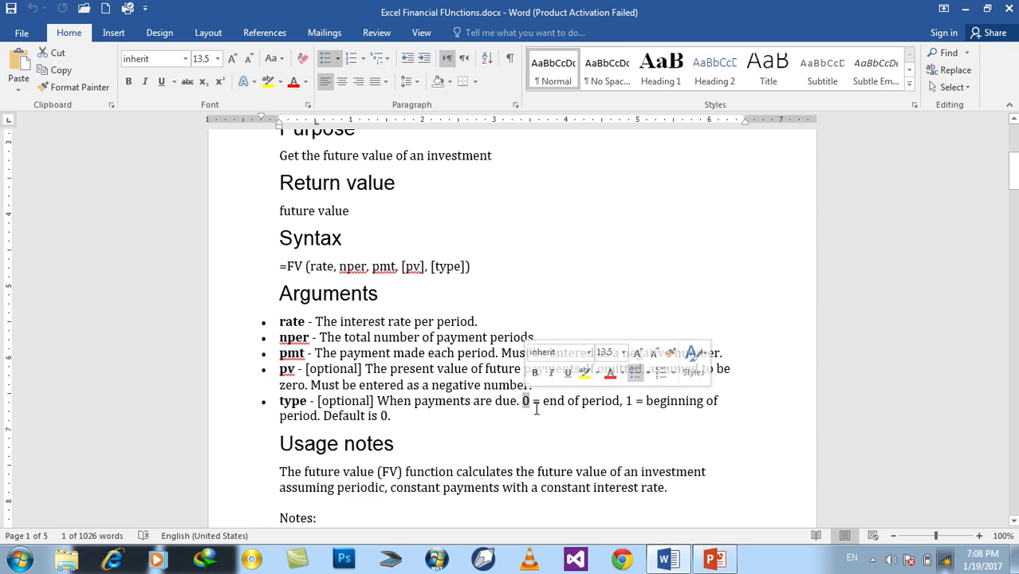
key("Down")
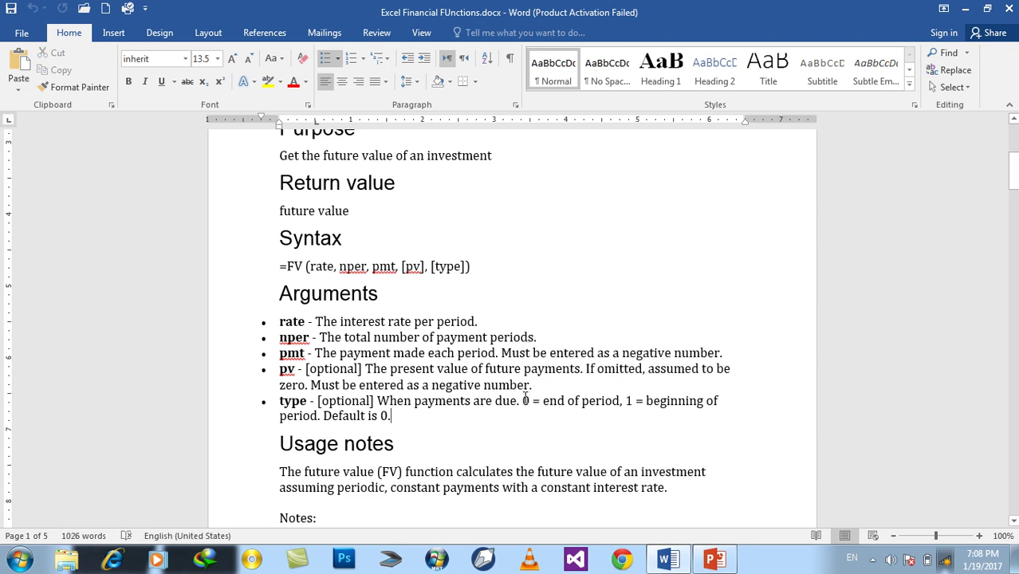
double_click(525, 400)
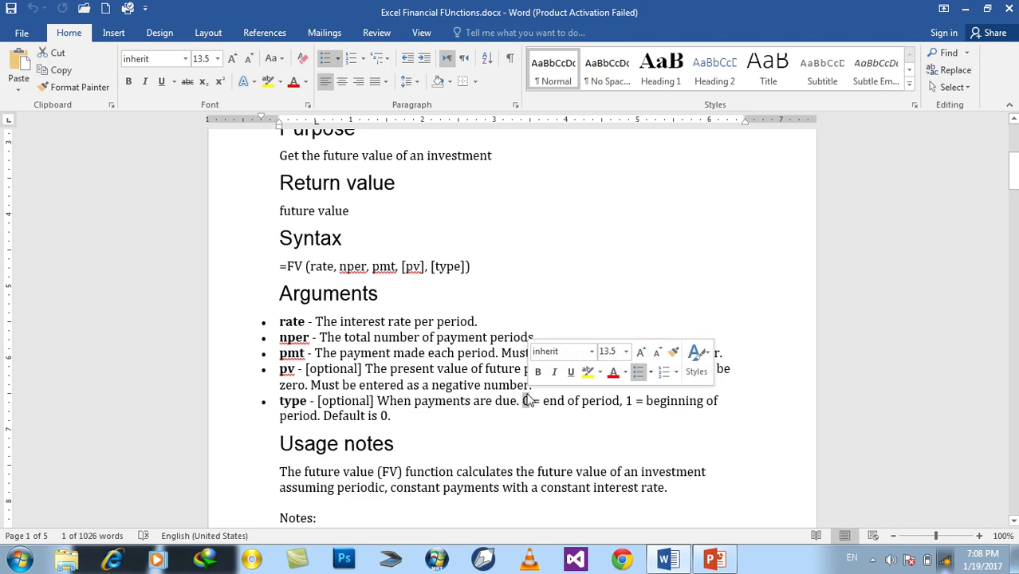
left_click(563, 312)
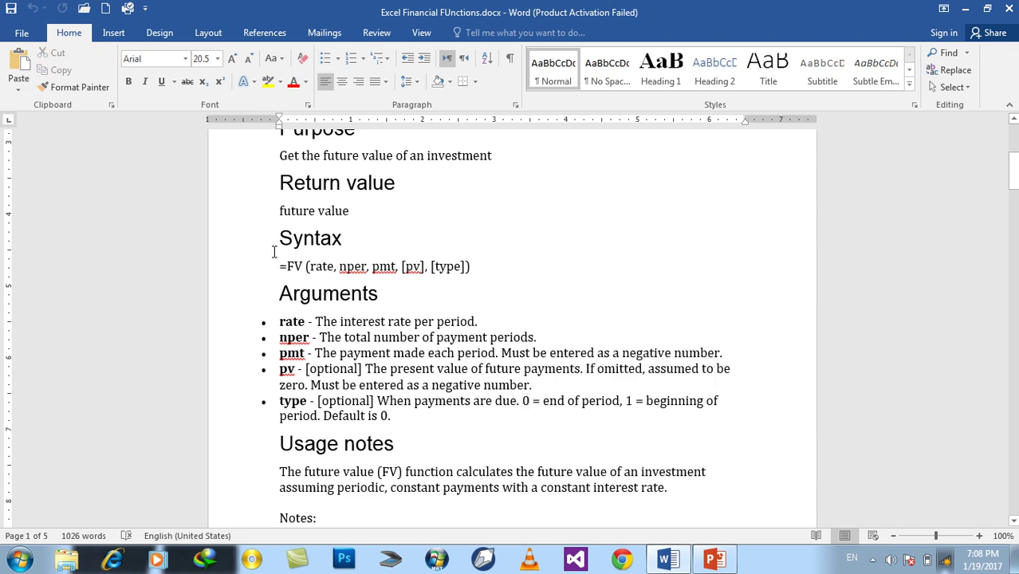
Scroll down to the Excel PV Function section and minimize Word
scroll(323, 302, "down", 1)
scroll(323, 301, "down", 2)
scroll(325, 303, "down", 4)
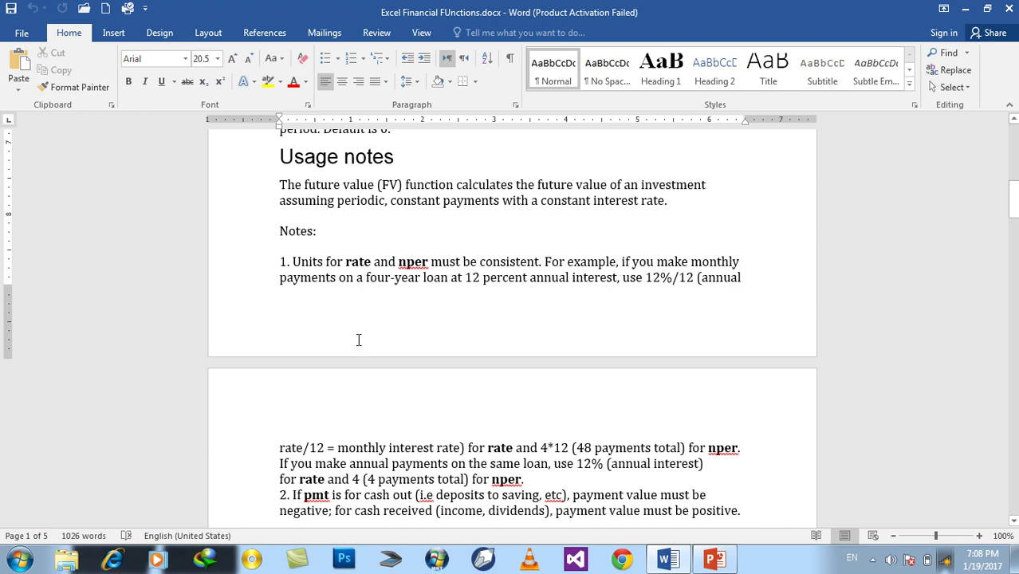
scroll(357, 337, "down", 2)
scroll(358, 341, "down", 3)
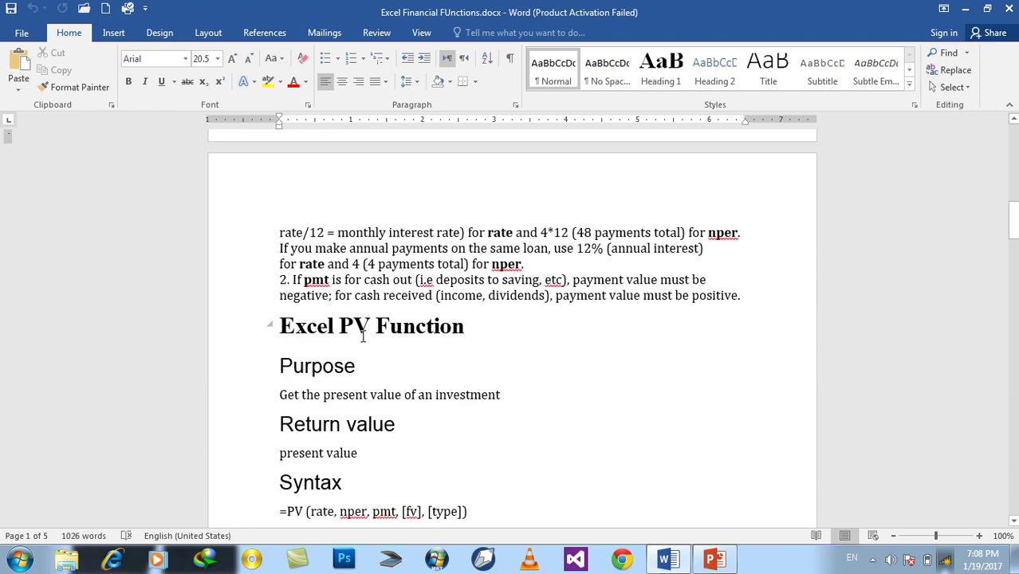
left_click(668, 559)
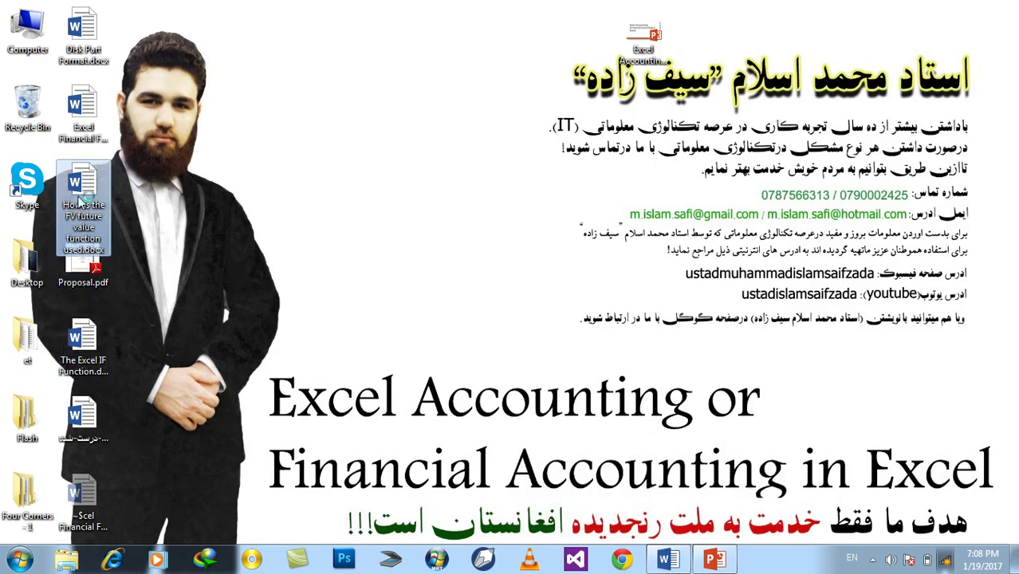
key("alt+Tab")
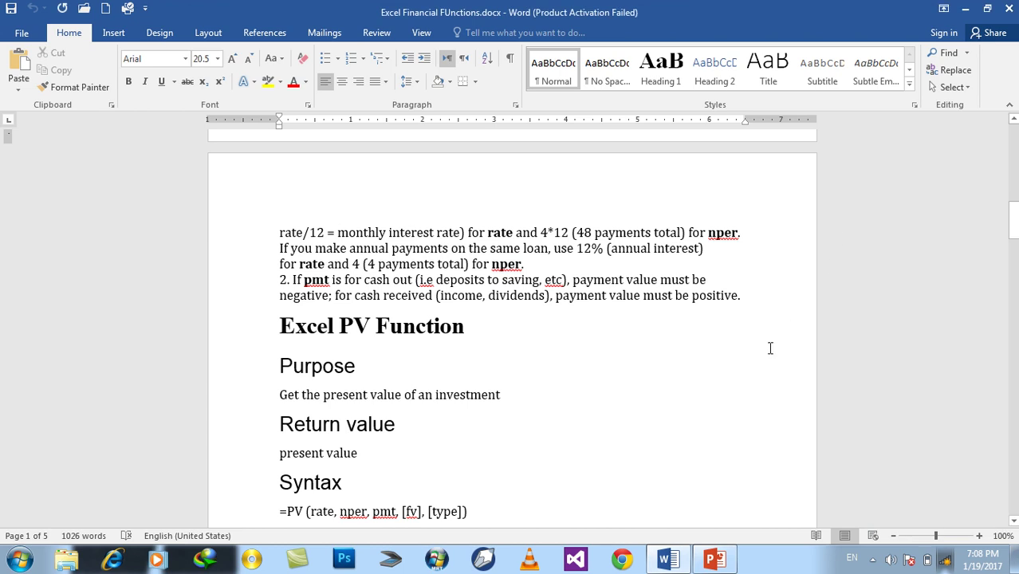
left_click(668, 559)
Open and close The Excel IF Function.docx, then reopen Excel Financial FUnctions.docx
double_click(83, 343)
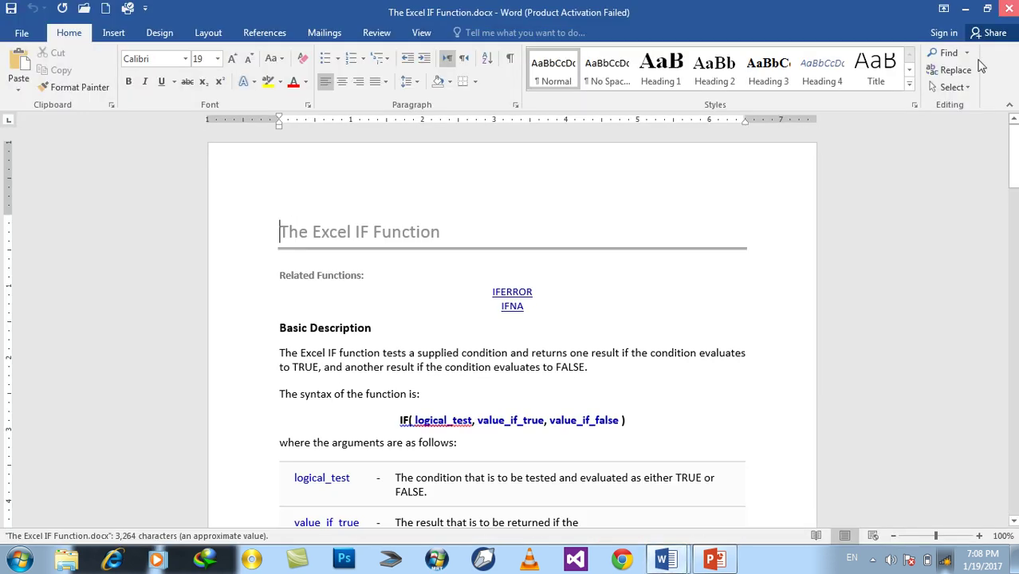
left_click(1008, 8)
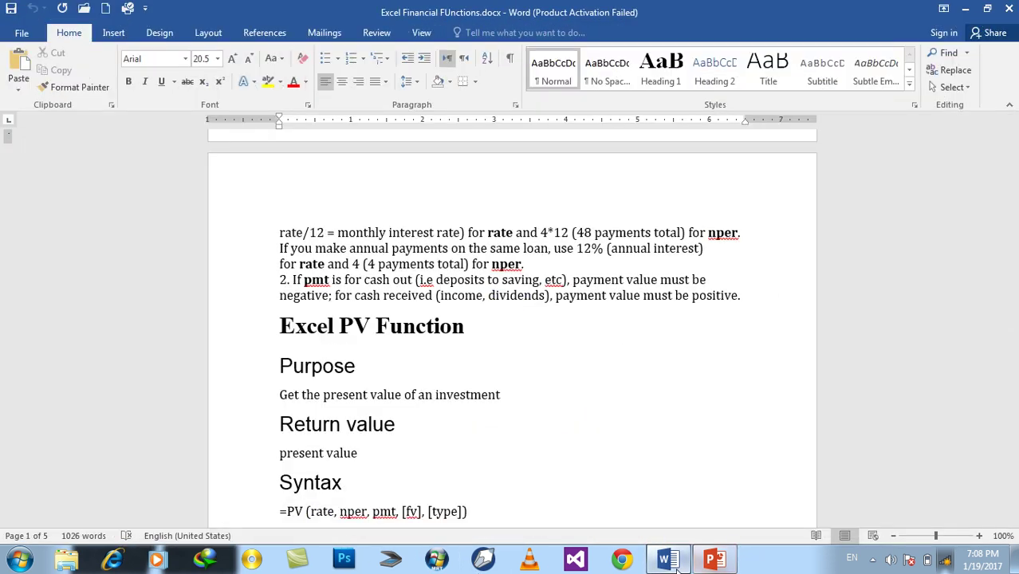
left_click(668, 560)
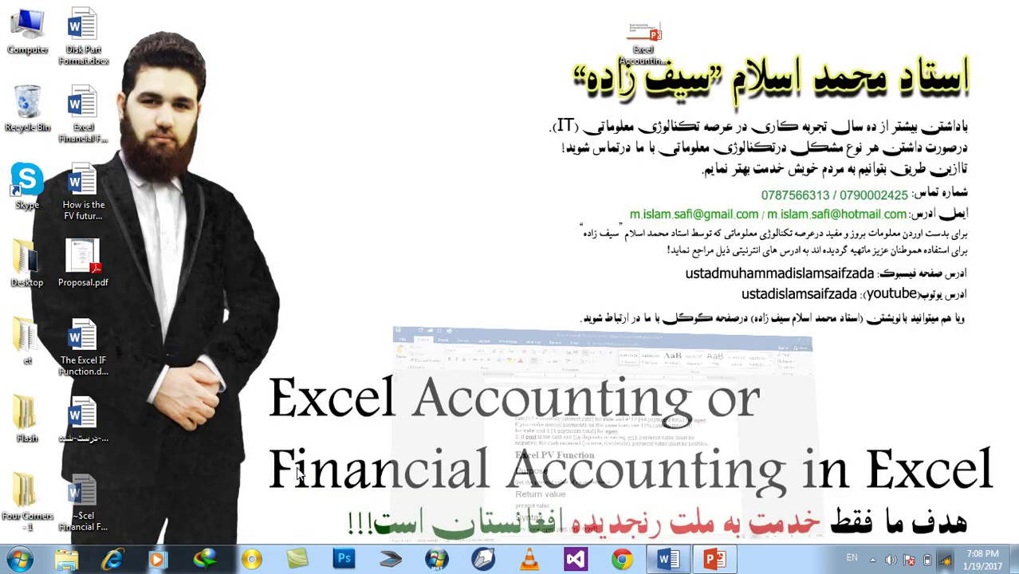
left_click(94, 127)
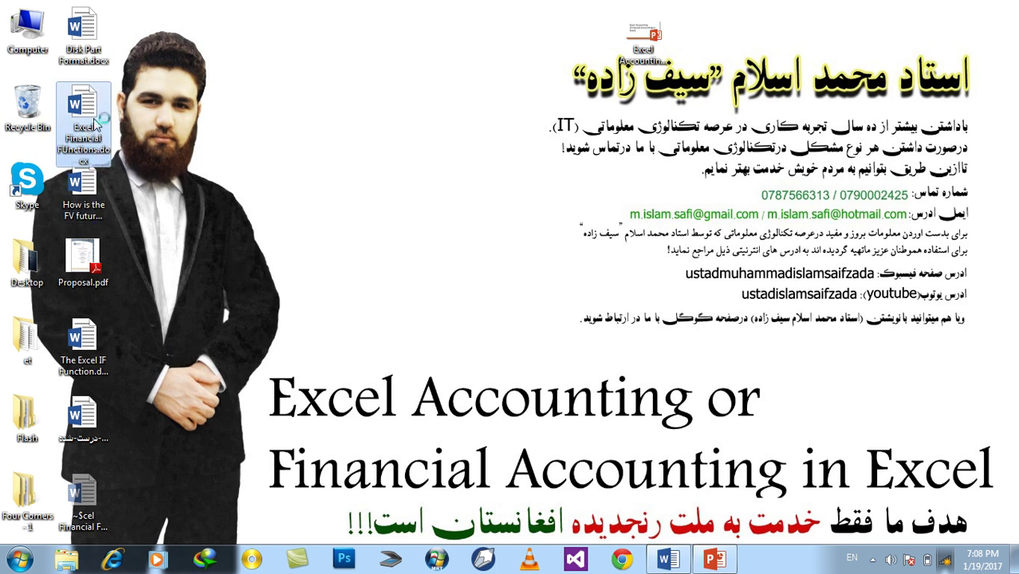
double_click(94, 128)
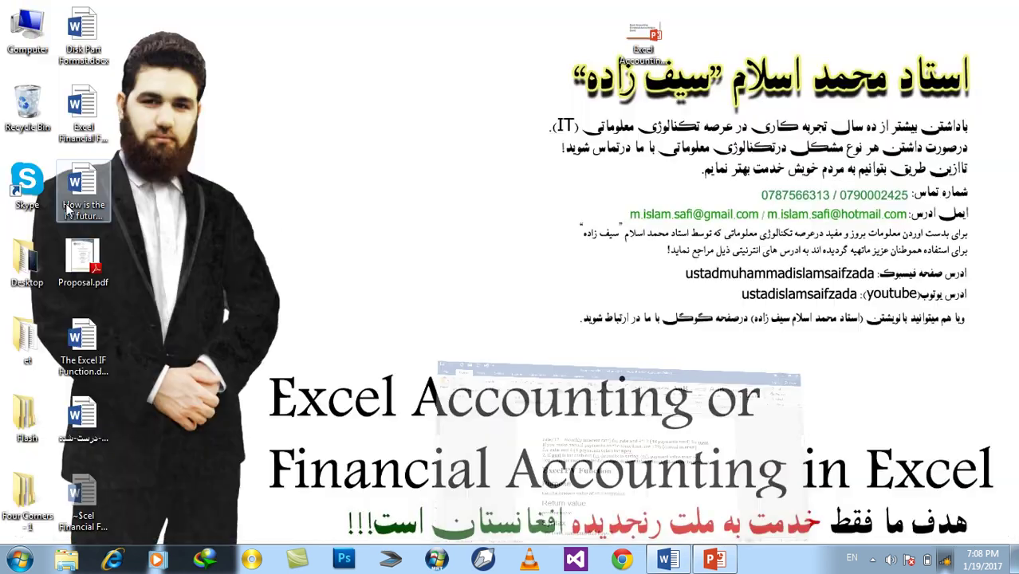
Scroll past the FV argument table down to Example 1's Formulas and Results tables
left_click(964, 8)
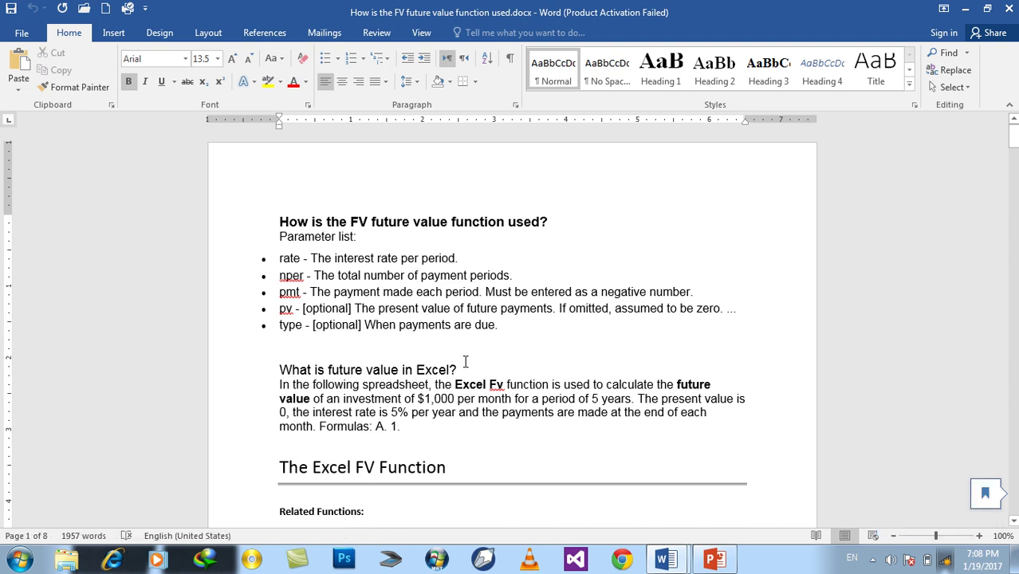
scroll(465, 362, "down", 3)
scroll(462, 351, "down", 4)
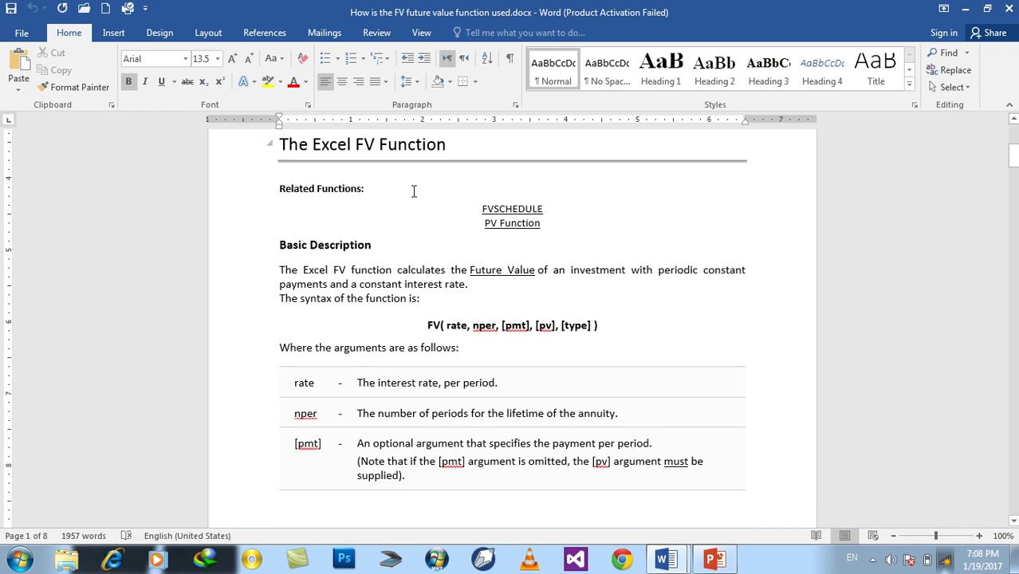
scroll(417, 358, "down", 2)
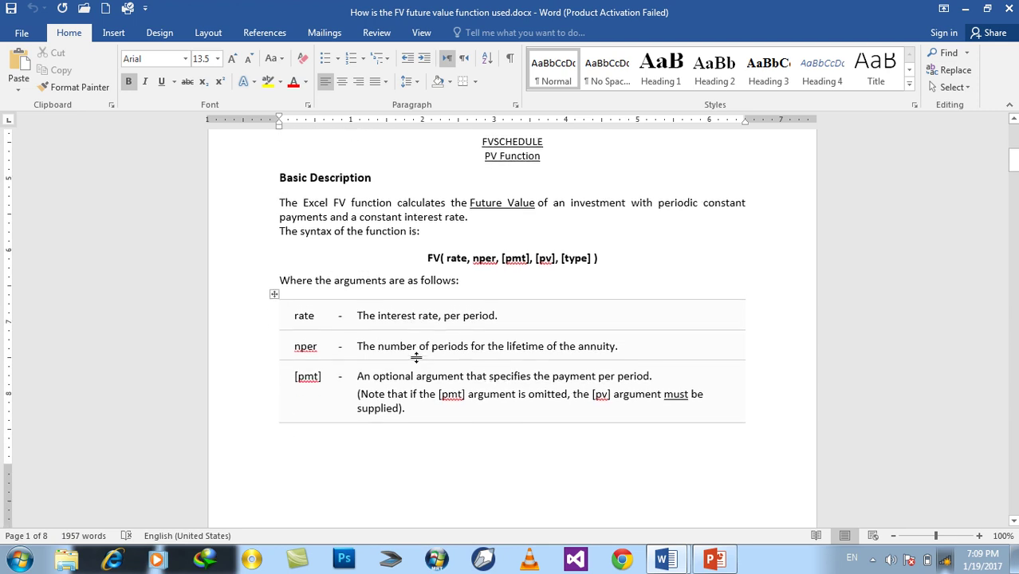
scroll(417, 358, "down", 3)
scroll(416, 358, "down", 2)
scroll(417, 359, "down", 5)
scroll(417, 358, "down", 4)
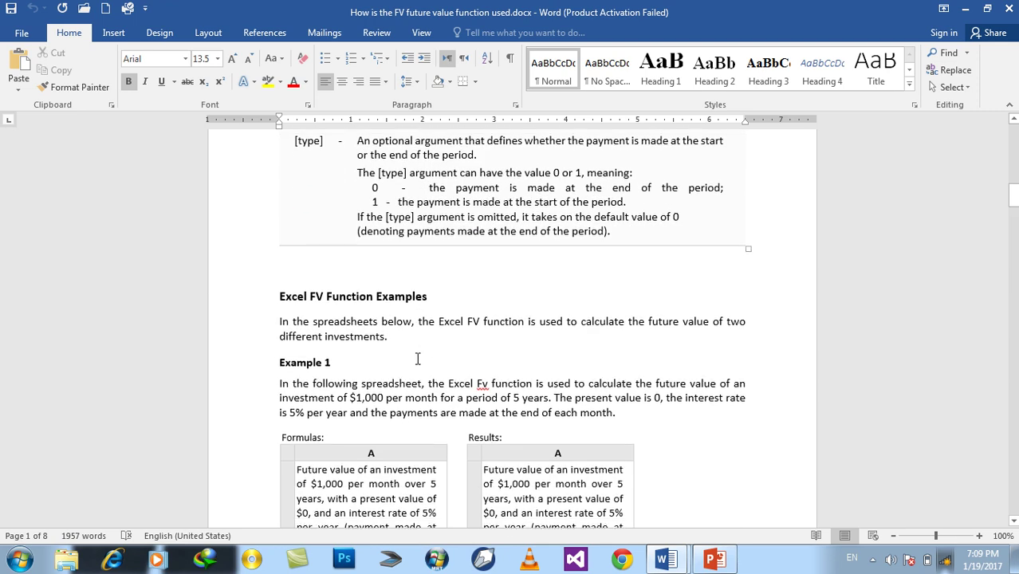
scroll(351, 279, "down", 3)
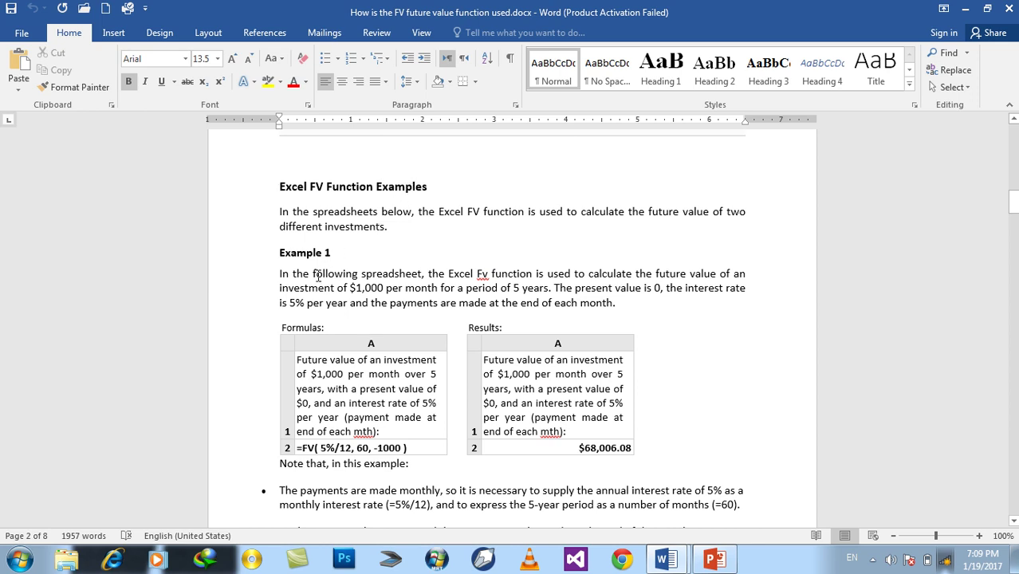
scroll(317, 275, "down", 1)
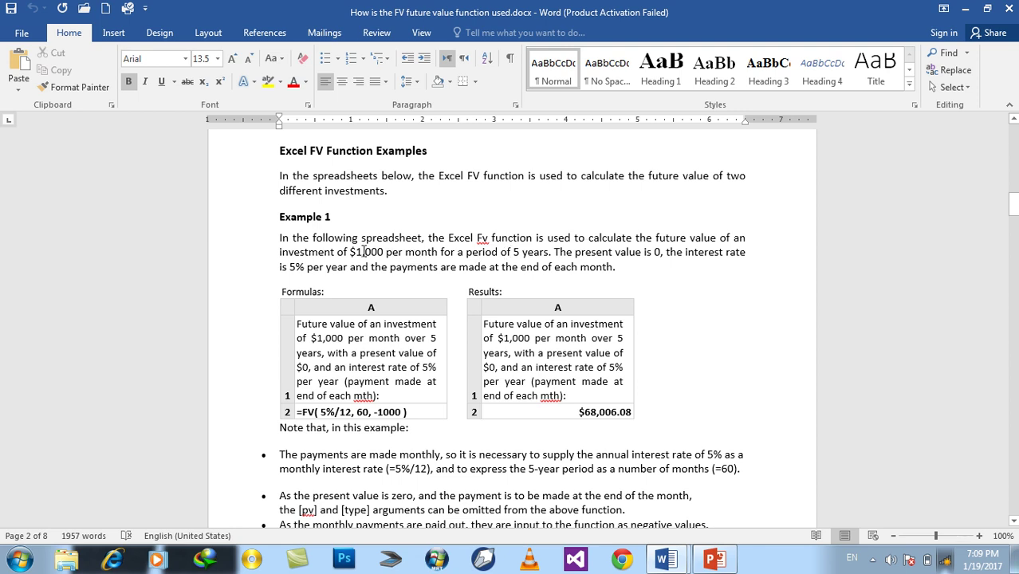
double_click(364, 251)
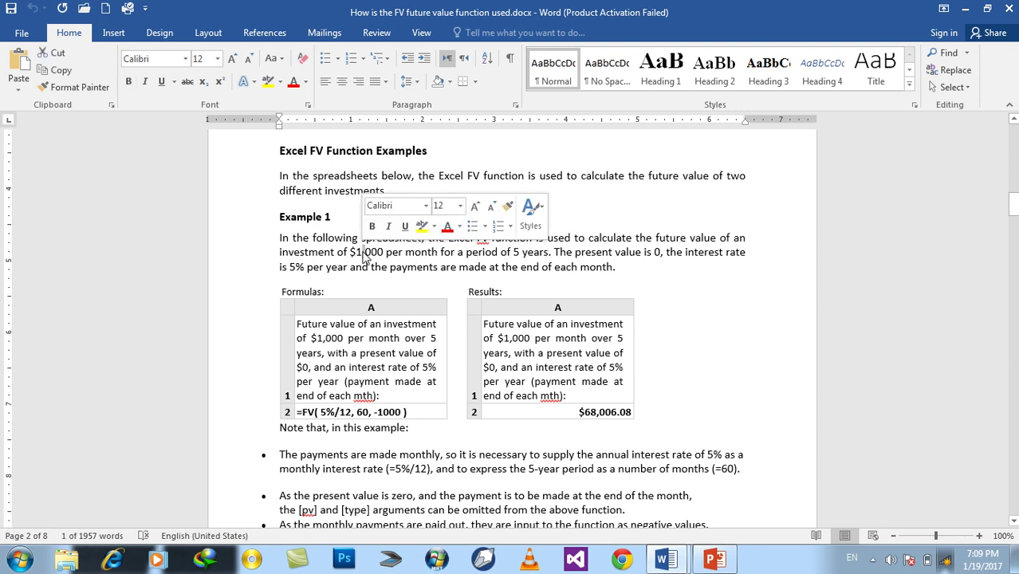
triple_click(365, 253)
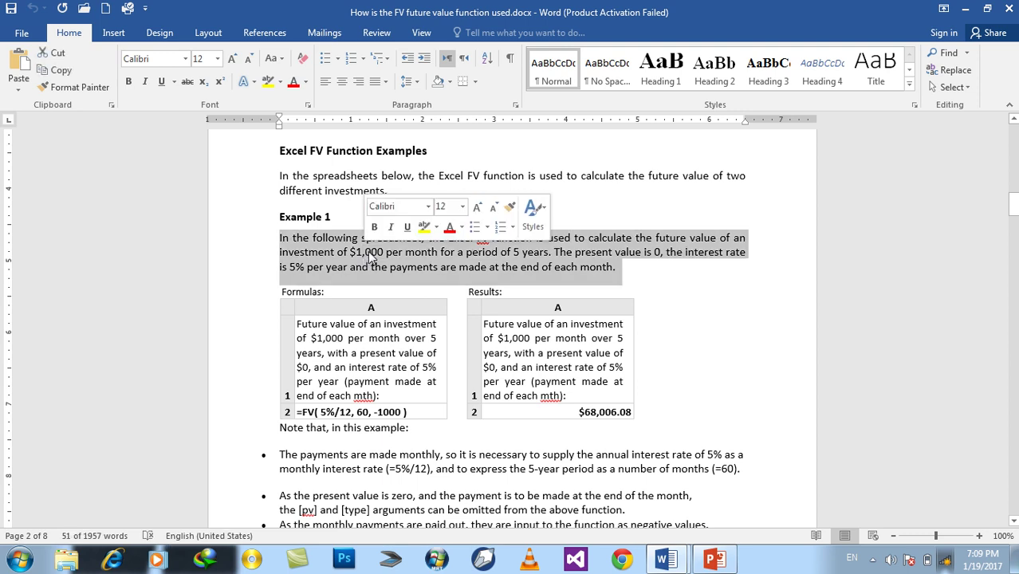
left_click(369, 256)
double_click(370, 257)
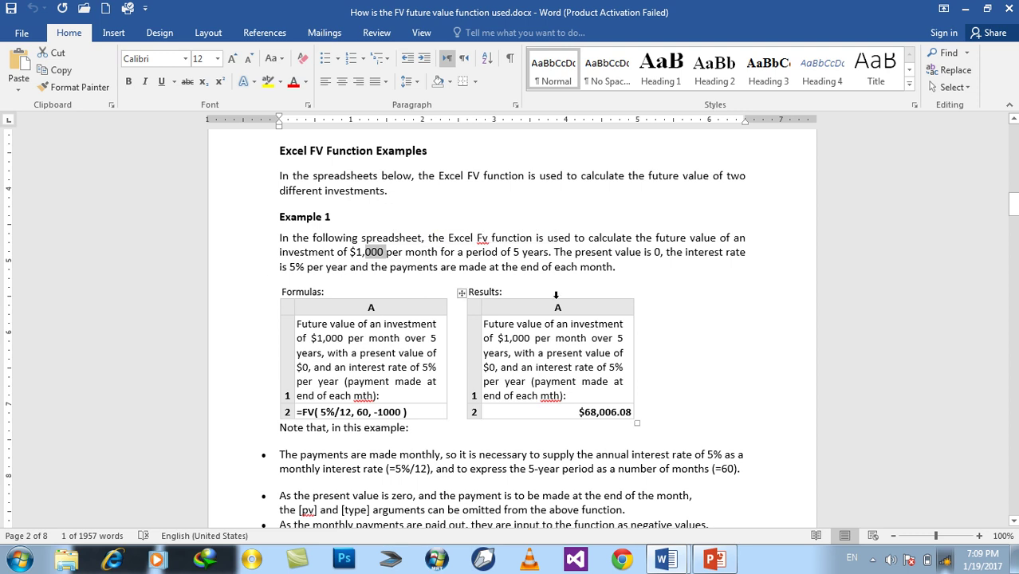
left_click(513, 253)
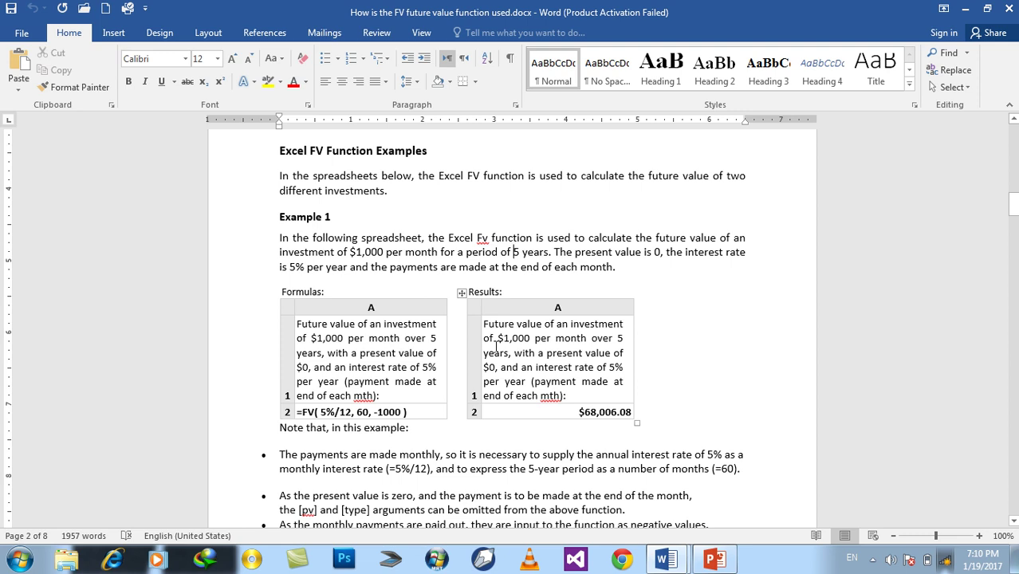
double_click(373, 252)
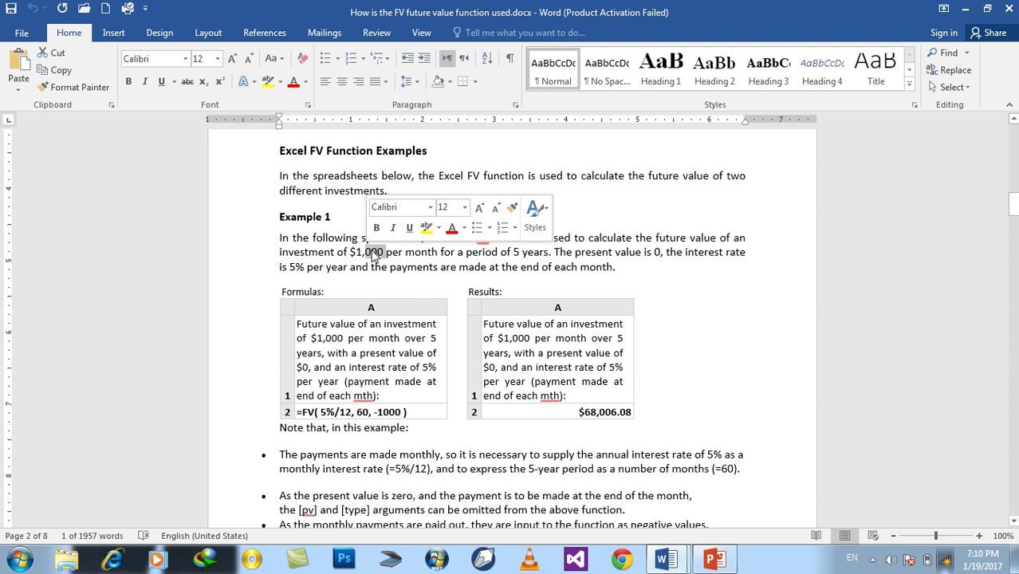
double_click(374, 255)
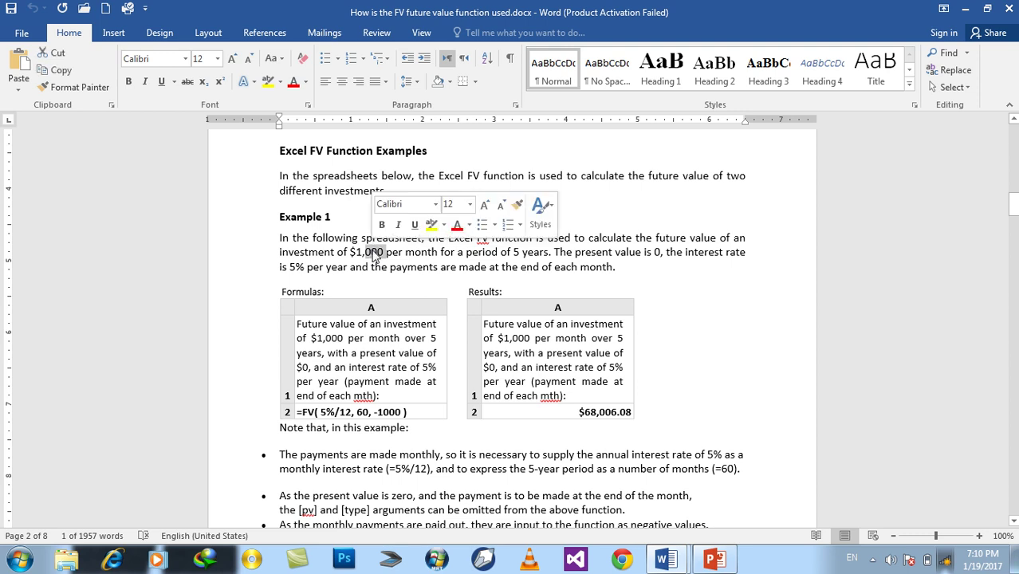
left_click(374, 255)
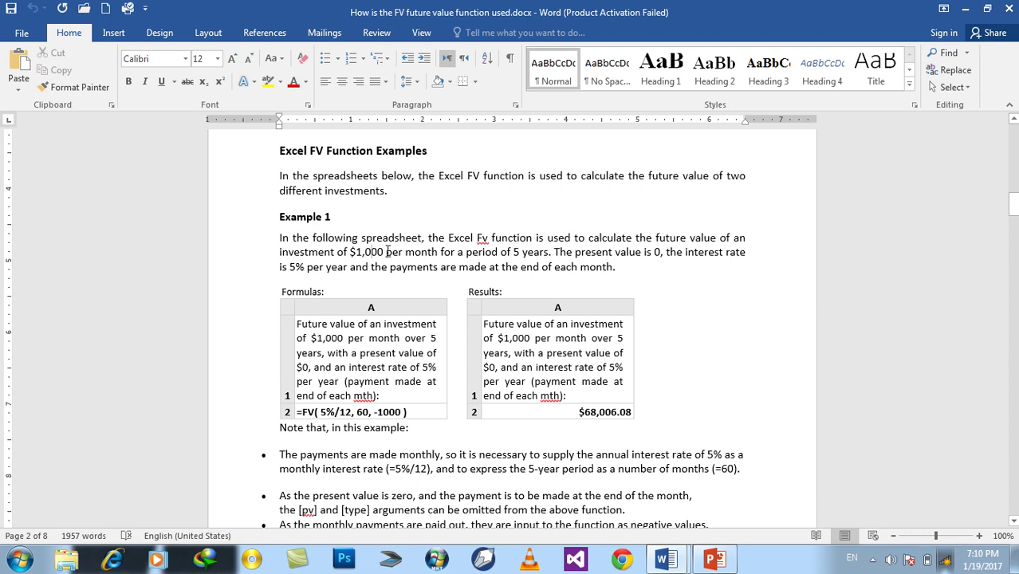
left_click_drag(385, 252, 349, 252)
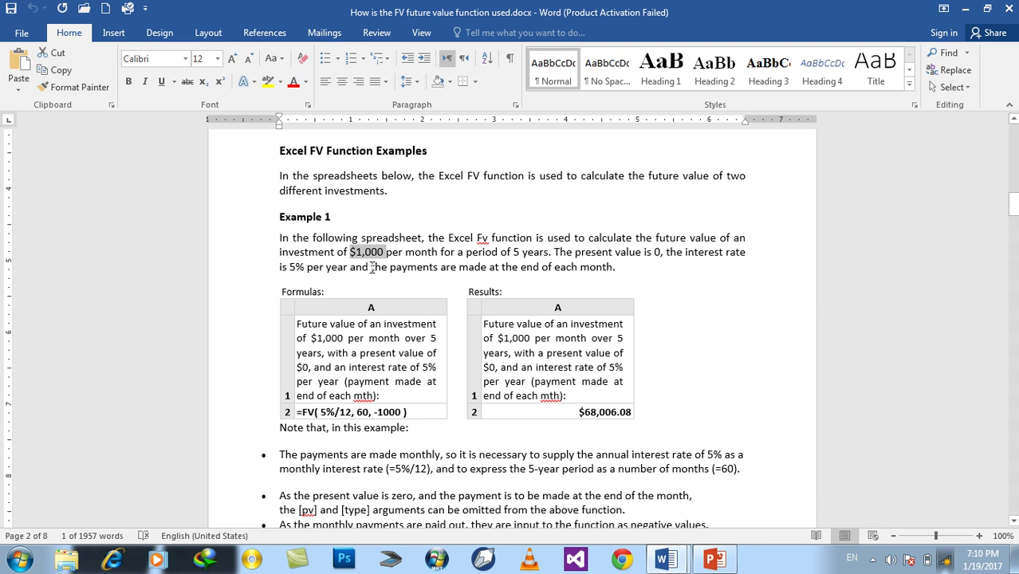
double_click(363, 267)
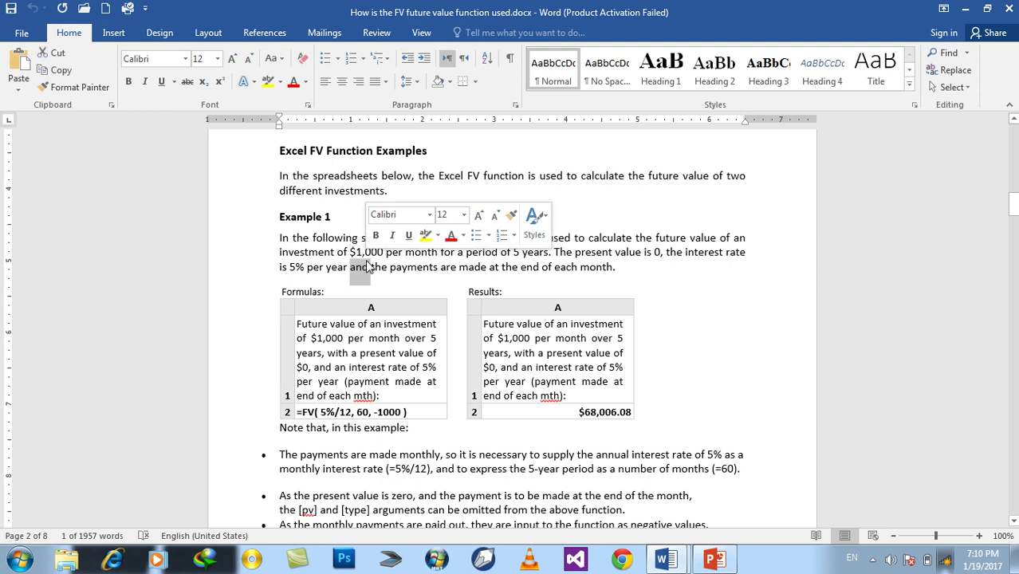
double_click(375, 252)
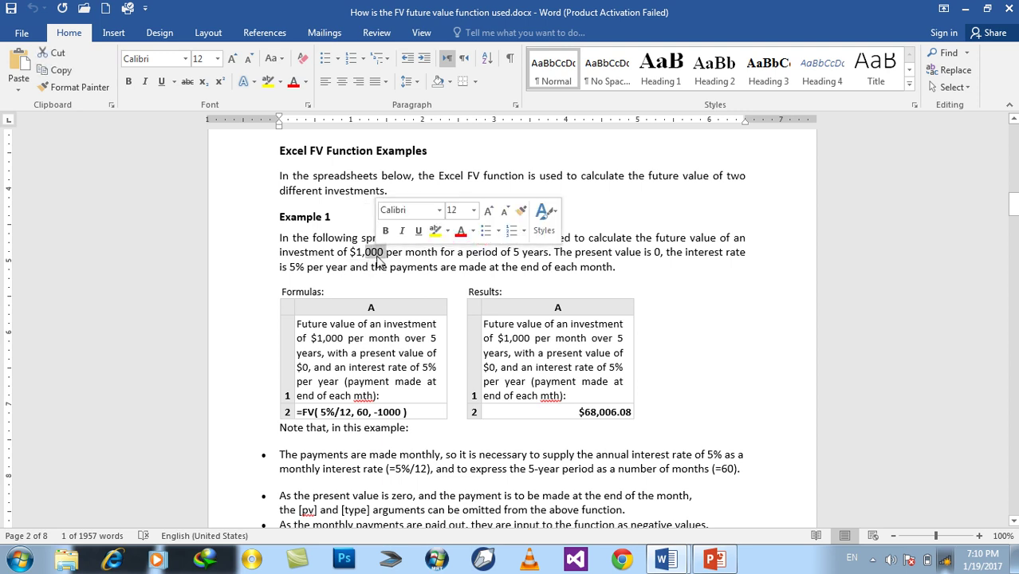
double_click(516, 252)
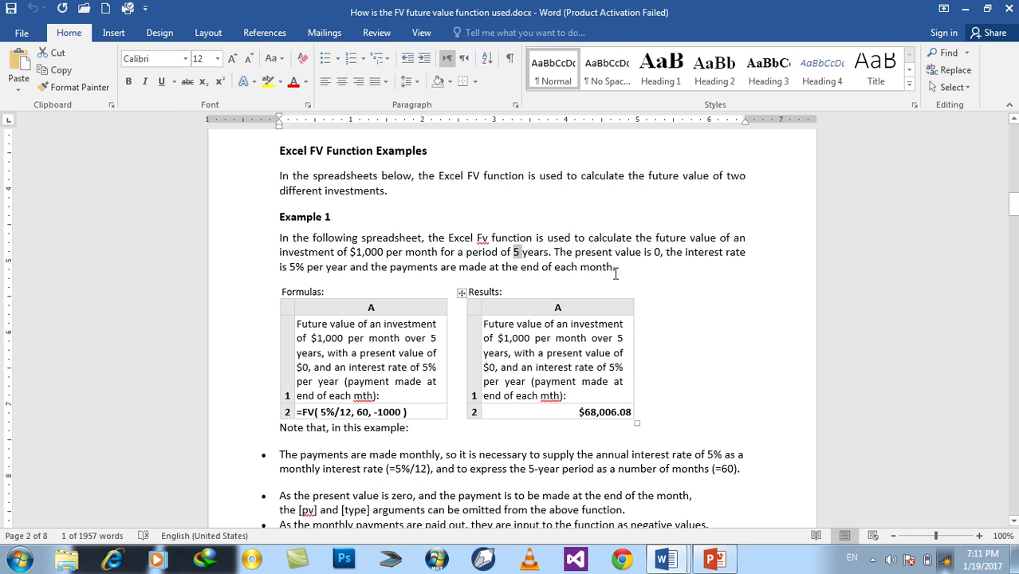
left_click(620, 269)
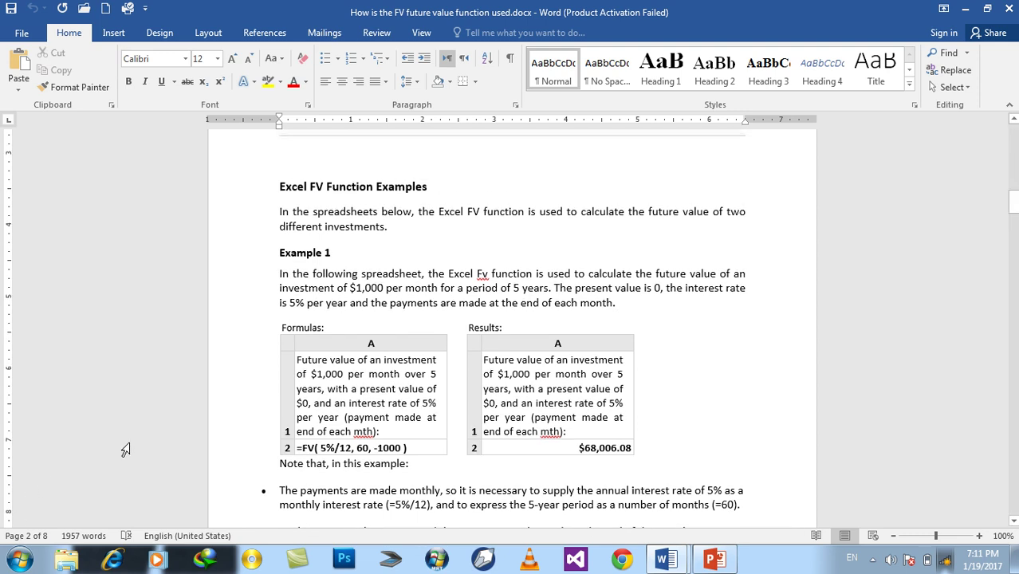
scroll(374, 358, "down", 1)
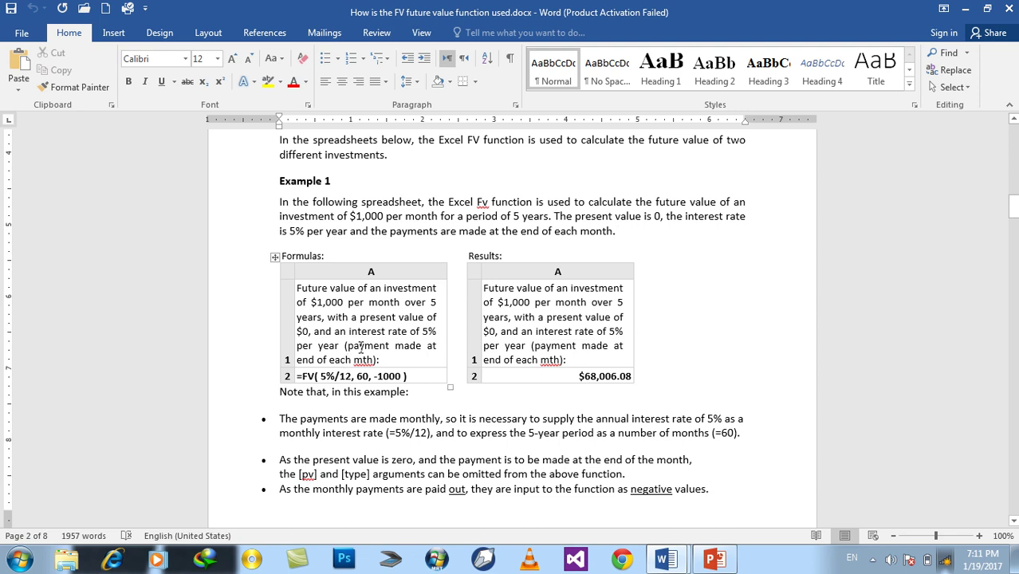
Highlight the 5 years, $0 present value, 5% rate and $1,000 in Example 1's description
left_click(323, 303)
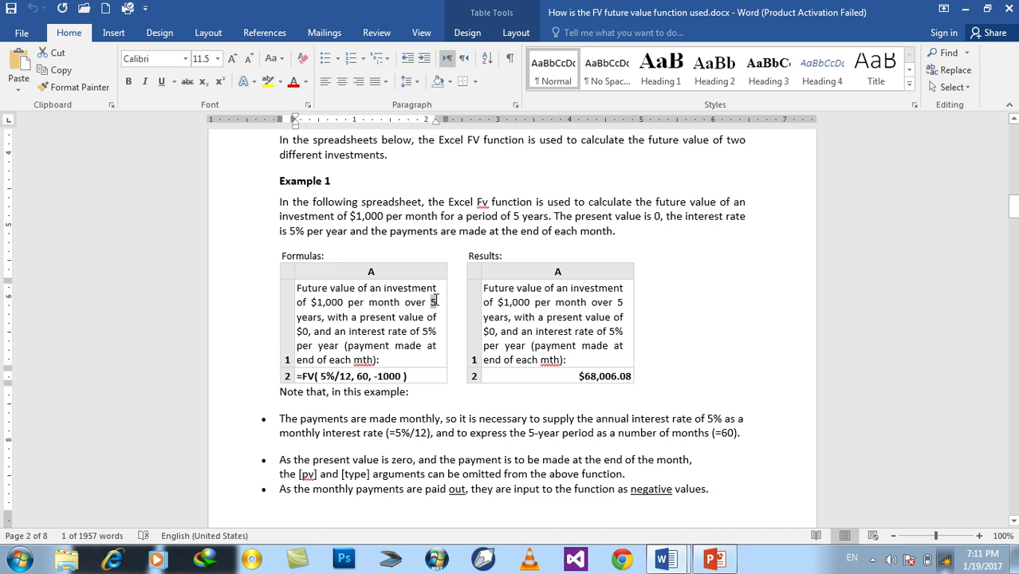
double_click(435, 302)
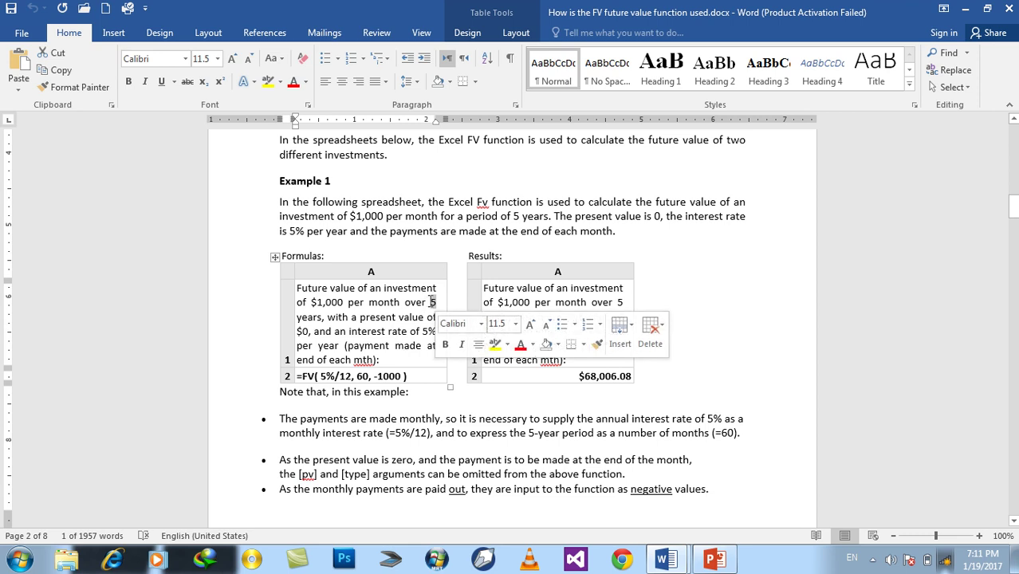
left_click(431, 301)
left_click_drag(307, 334, 300, 331)
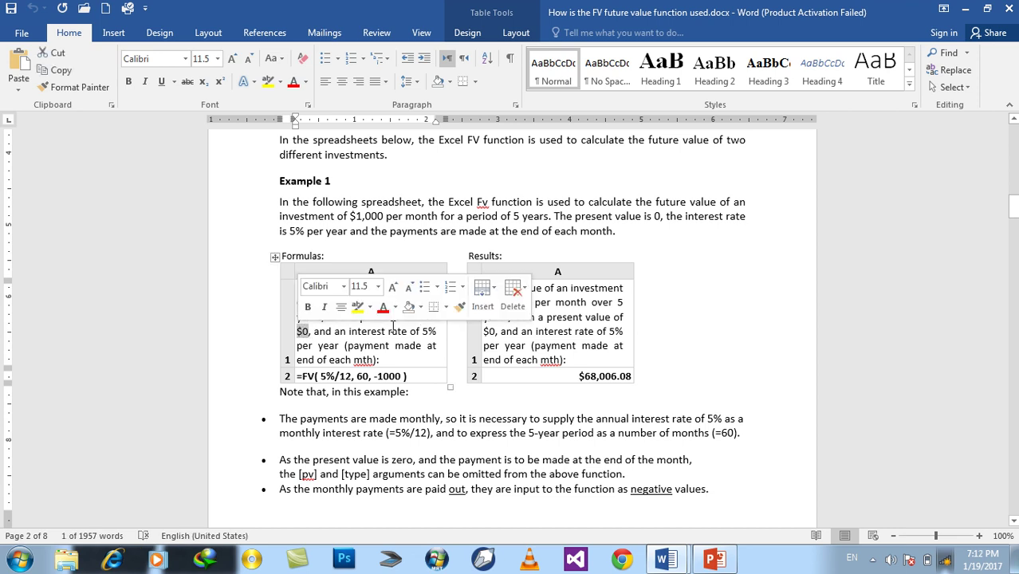
left_click_drag(421, 332, 425, 332)
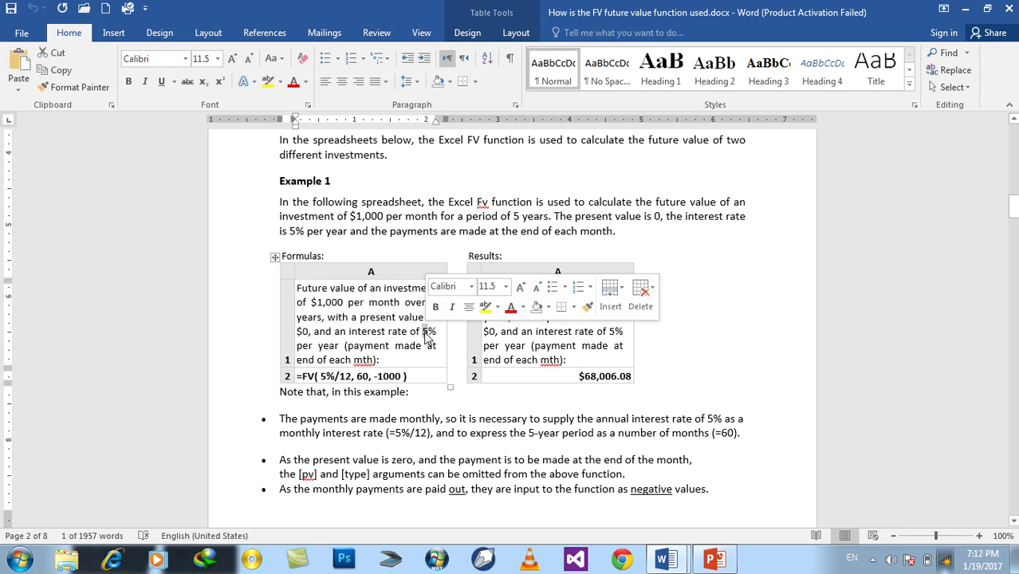
left_click(338, 317)
triple_click(329, 303)
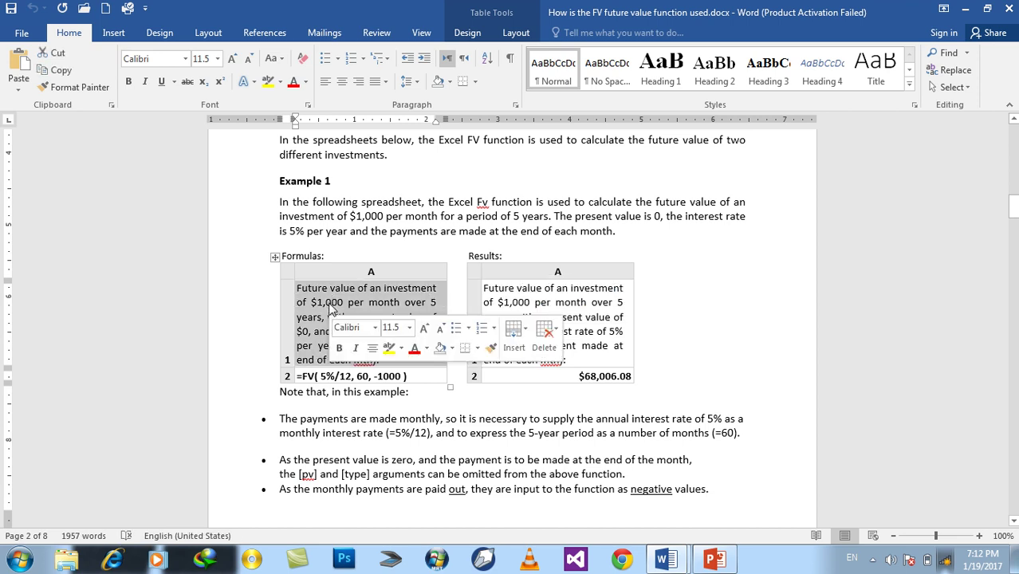
double_click(333, 306)
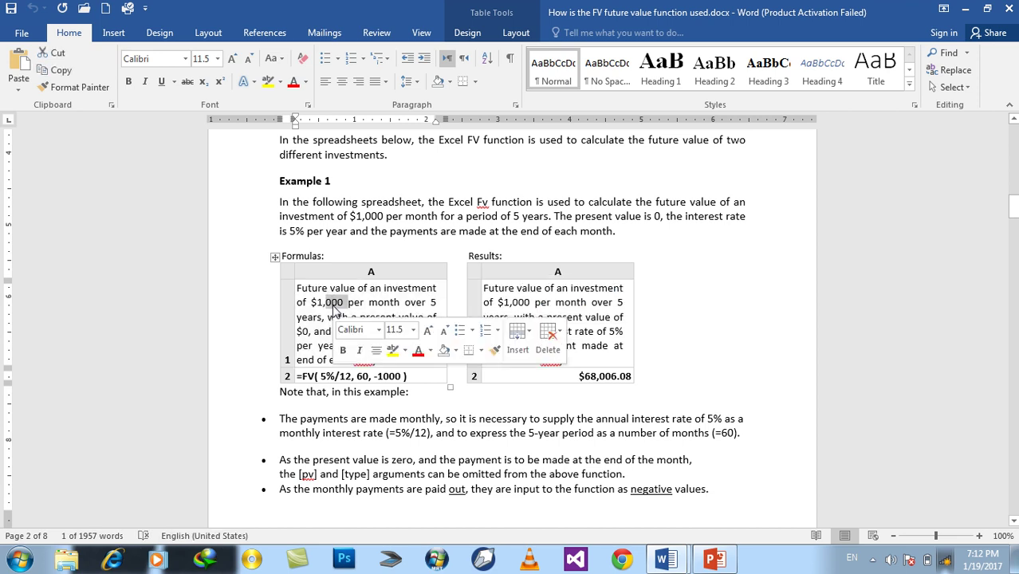
left_click(334, 306)
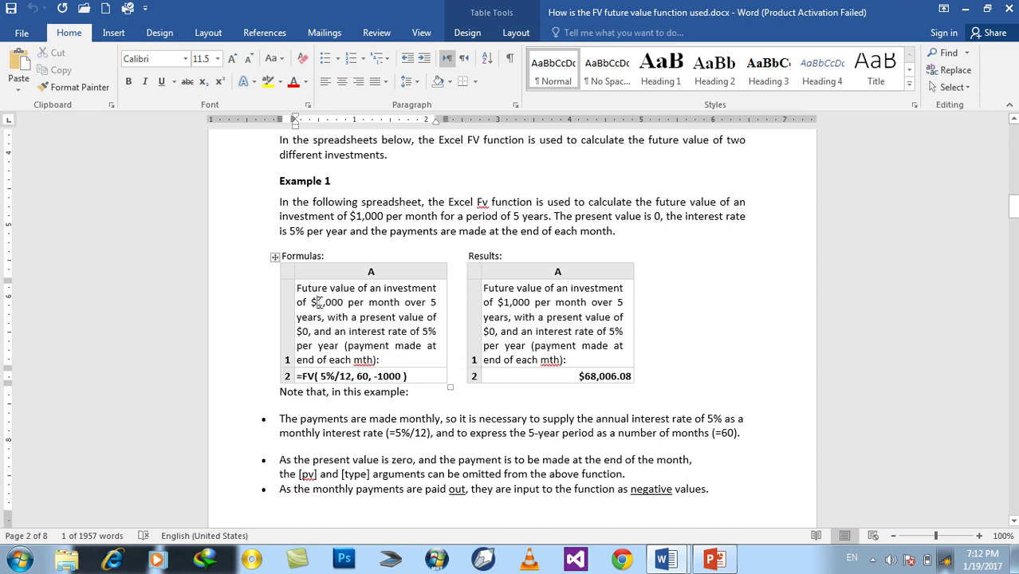
left_click(317, 300)
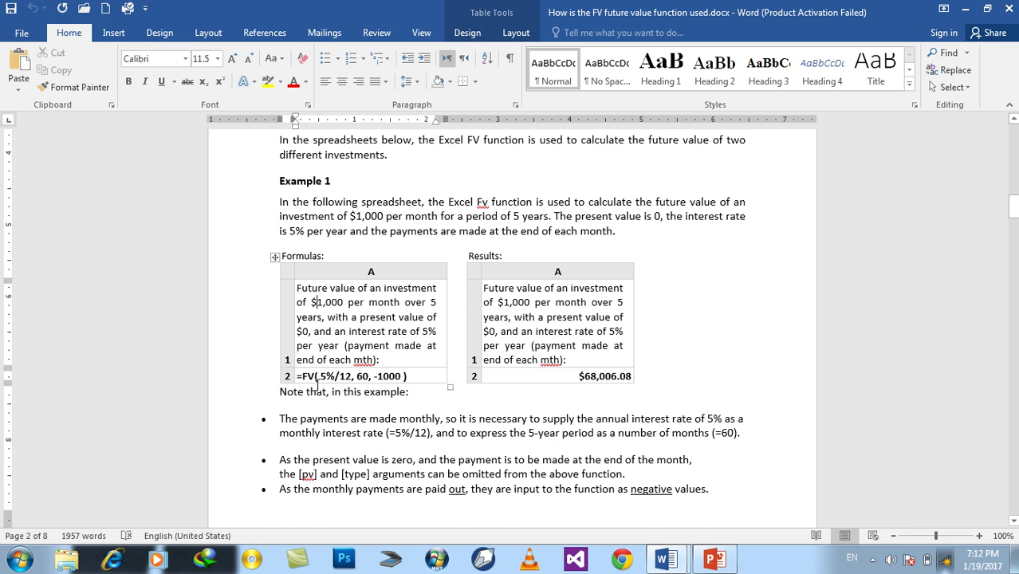
Highlight 5% in the FV formula and 1,000 in the description, then select the $68,006.08 result
left_click_drag(319, 376, 335, 375)
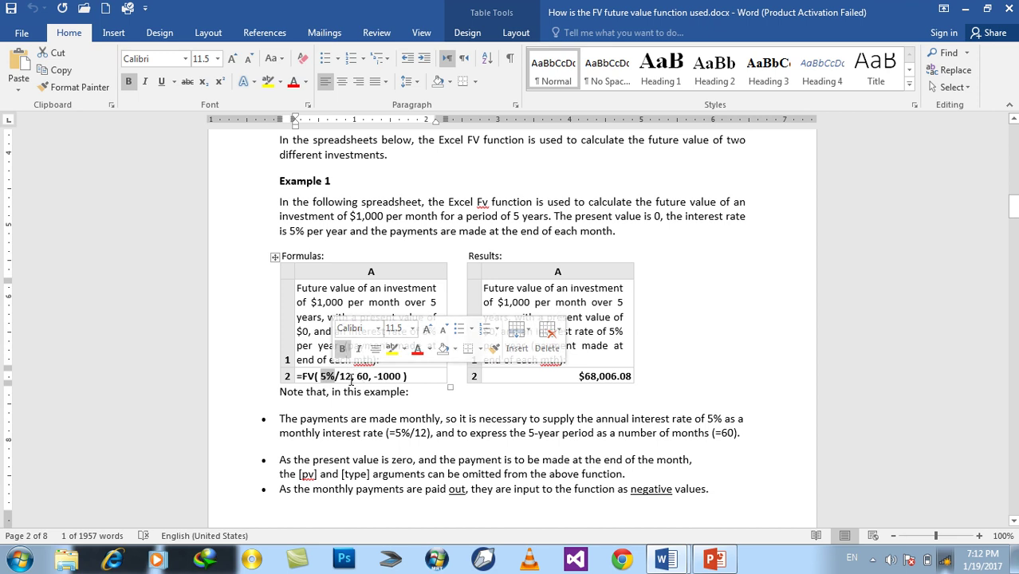
left_click(356, 376)
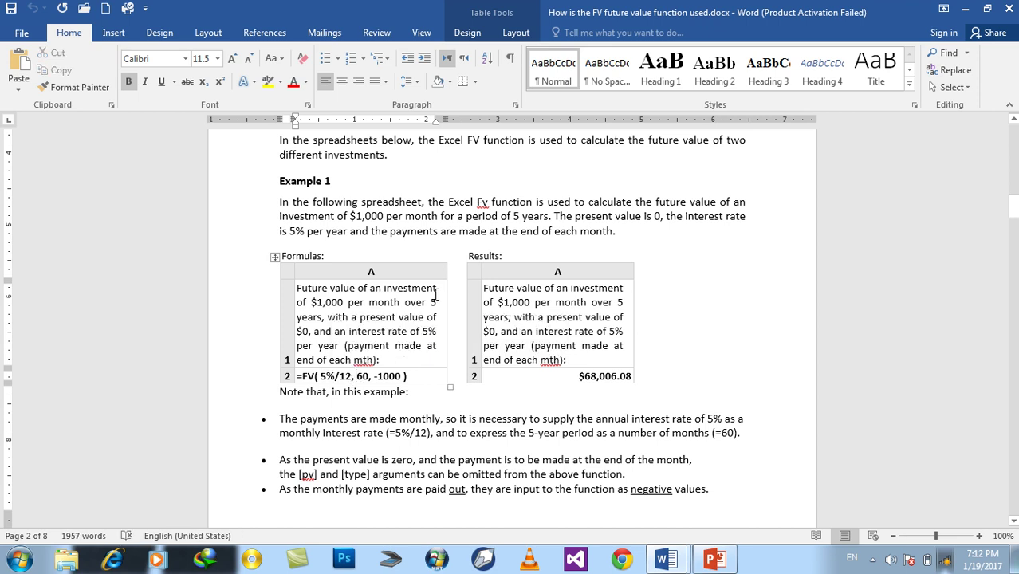
left_click(431, 302)
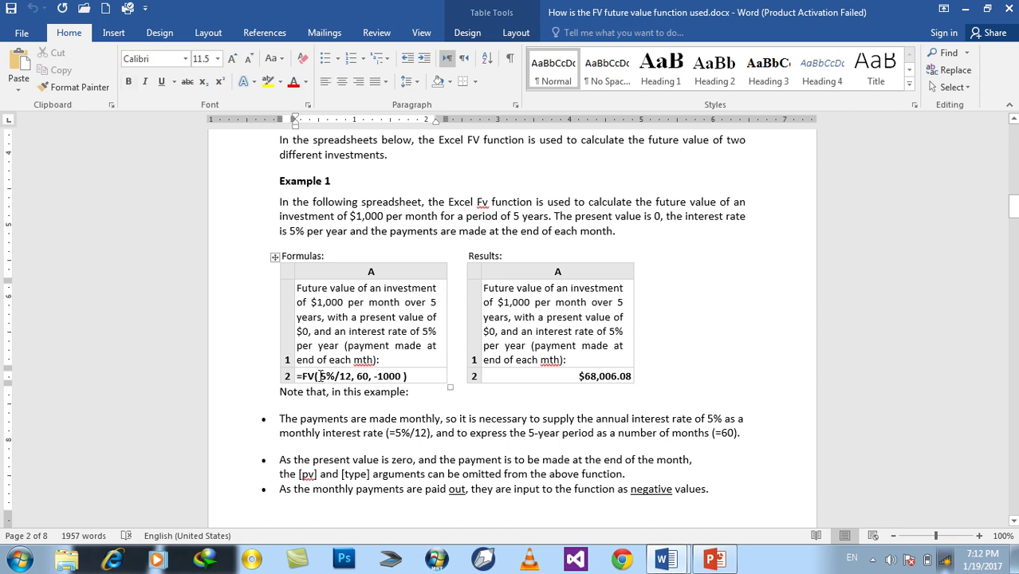
double_click(433, 302)
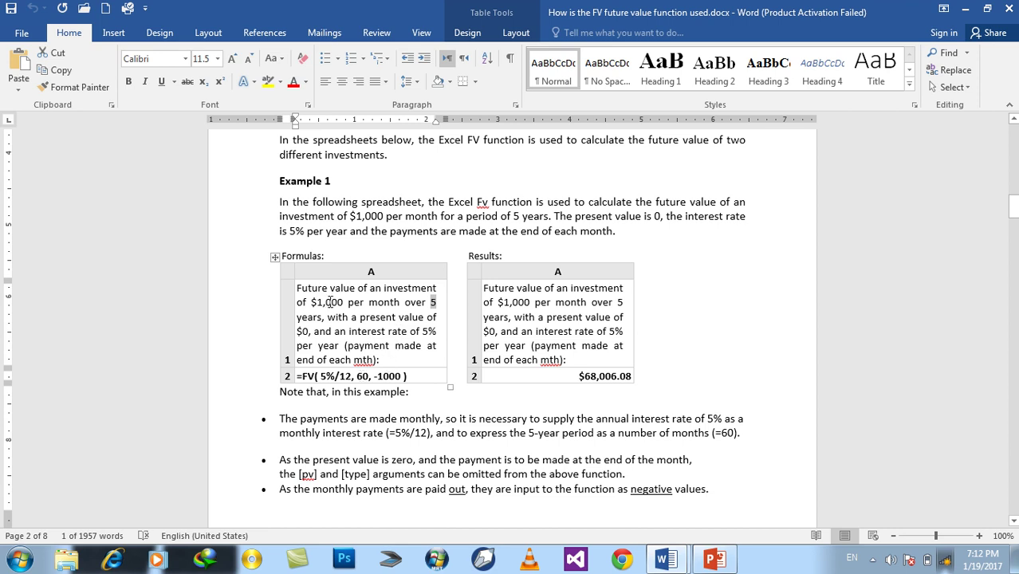
left_click_drag(317, 302, 342, 302)
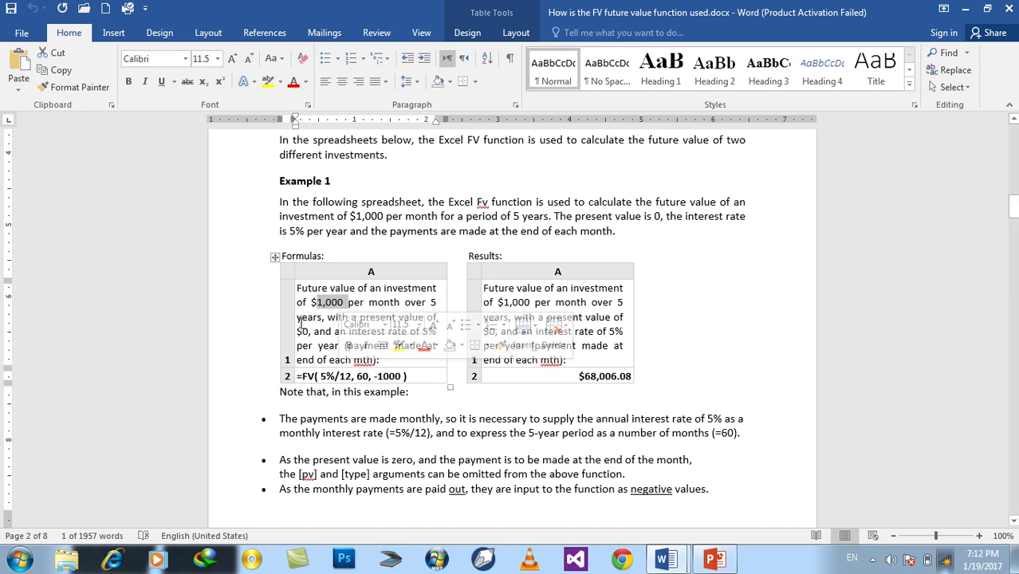
left_click(574, 376)
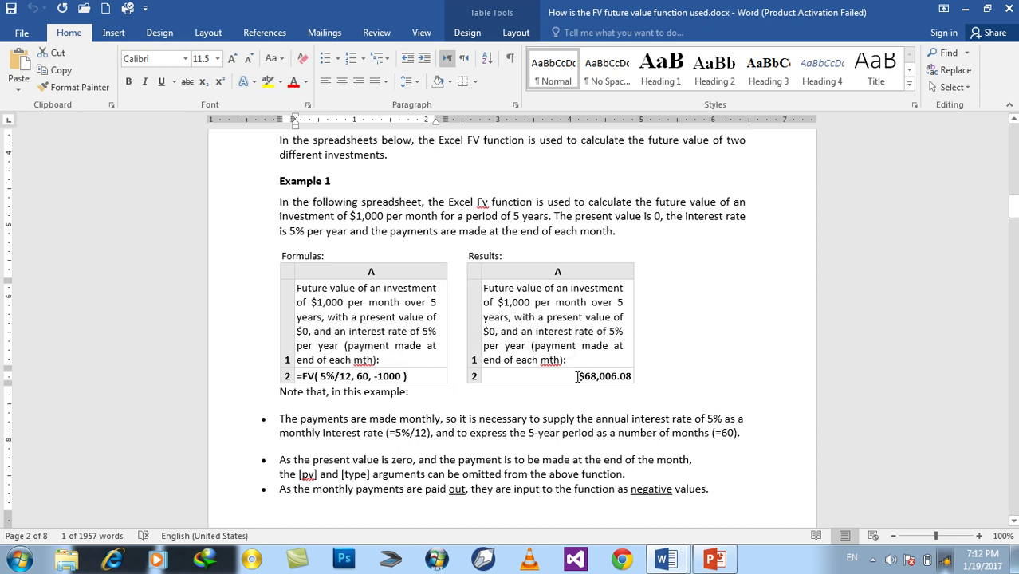
left_click(577, 377)
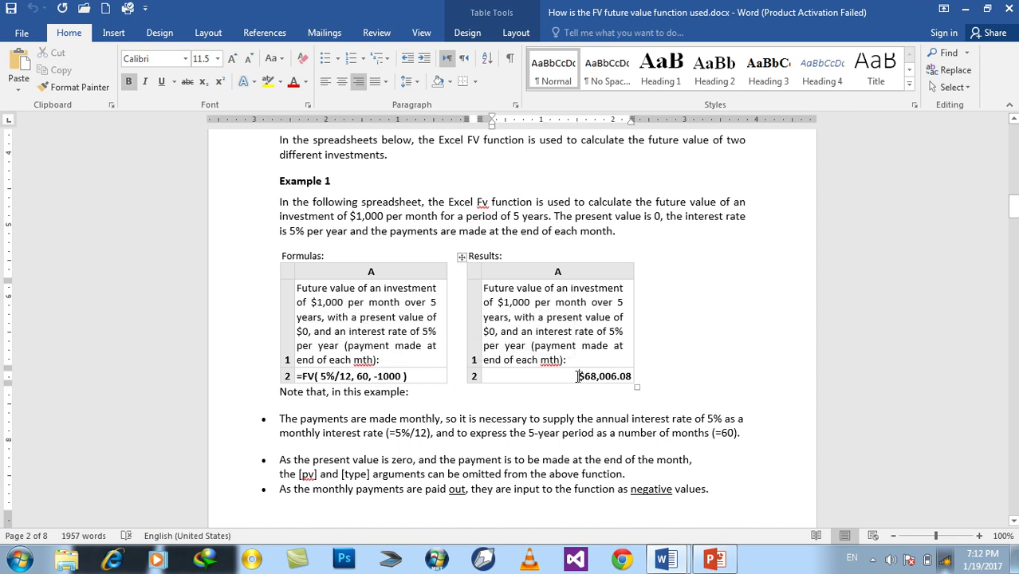
Launch Excel from the Run dialog, dismiss the activation notice and start a blank workbook
key("super+r")
type("Excel")
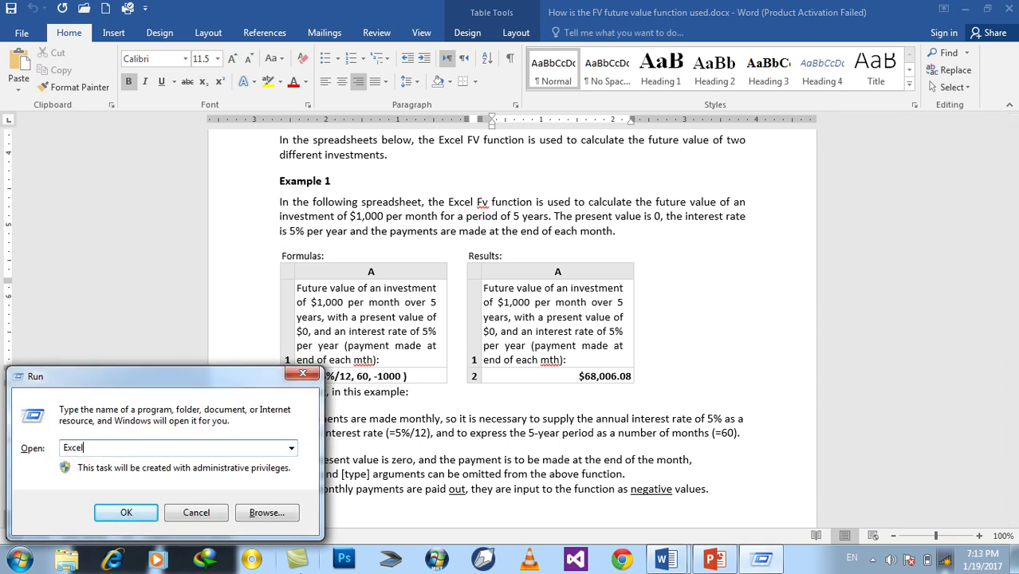
key("Return")
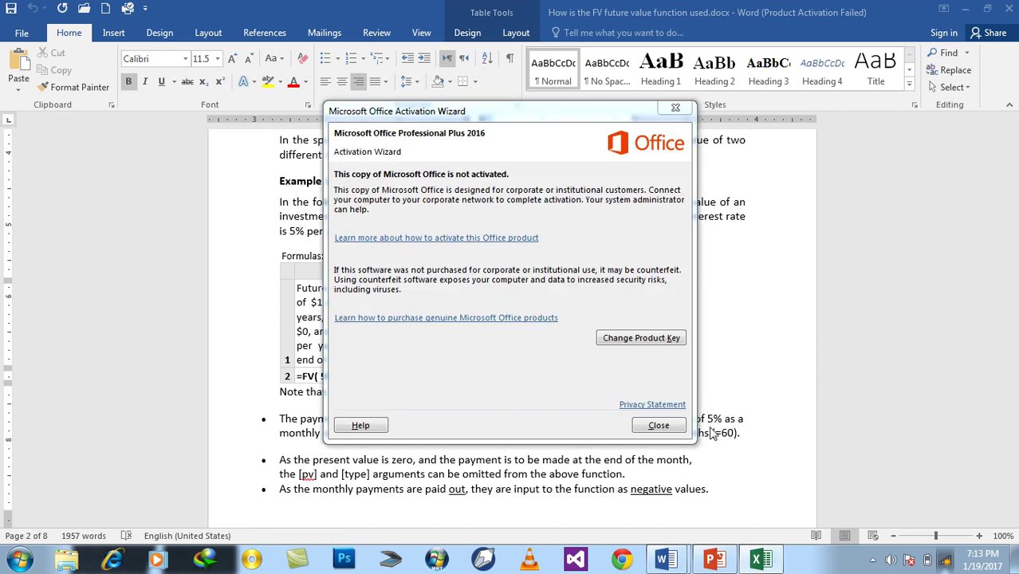
left_click(668, 429)
left_click(757, 560)
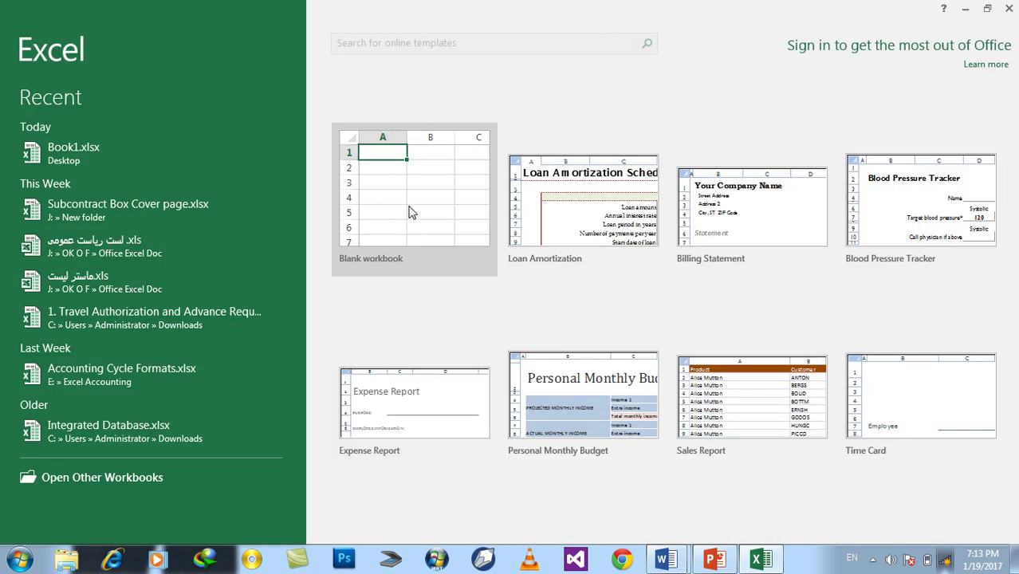
left_click(406, 195)
Merge A1:F2 and enter the title 'Excel Financail Functions'
left_click_drag(48, 169, 293, 188)
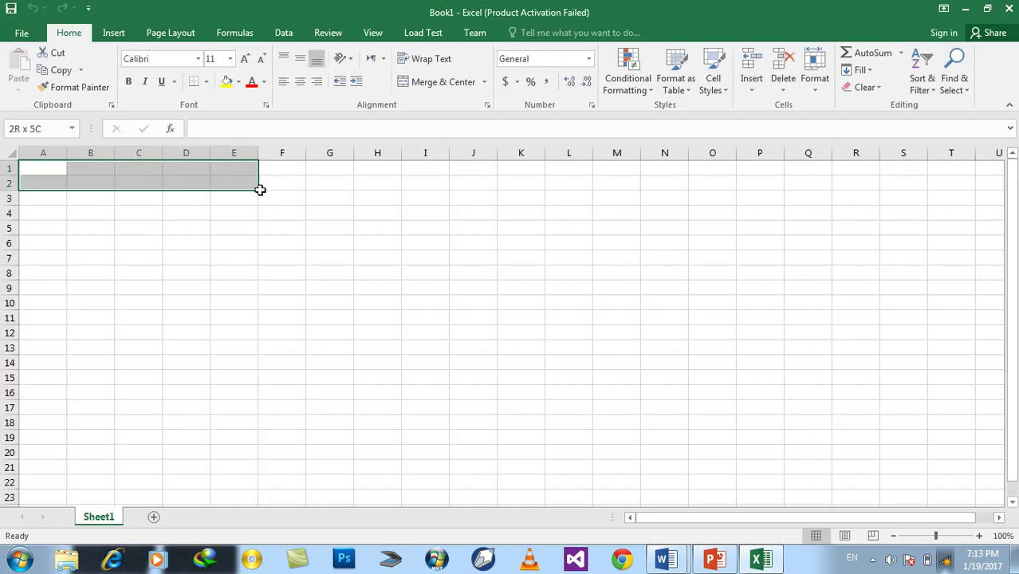
left_click(412, 82)
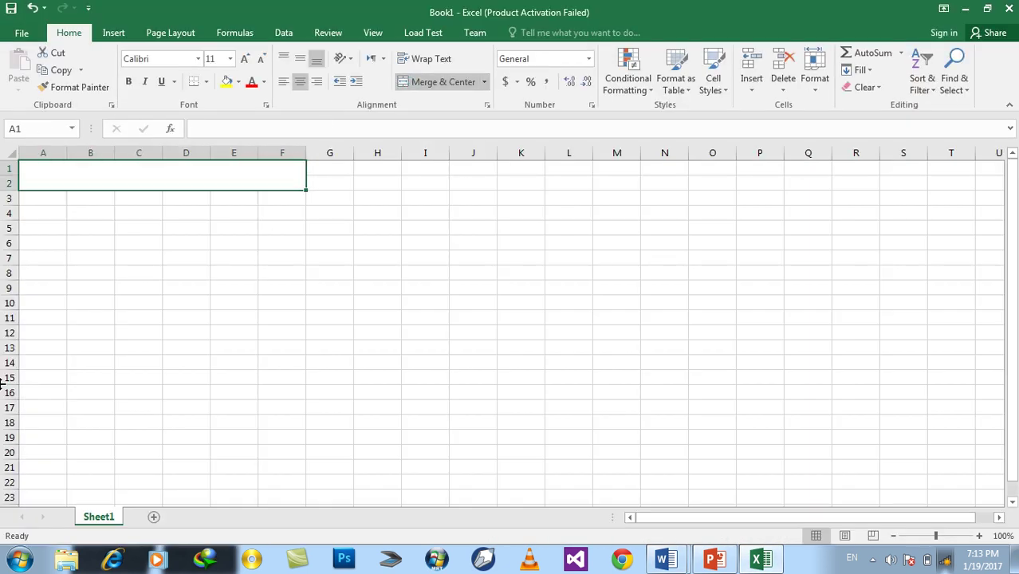
type("Excel Financail Functions")
key("Return")
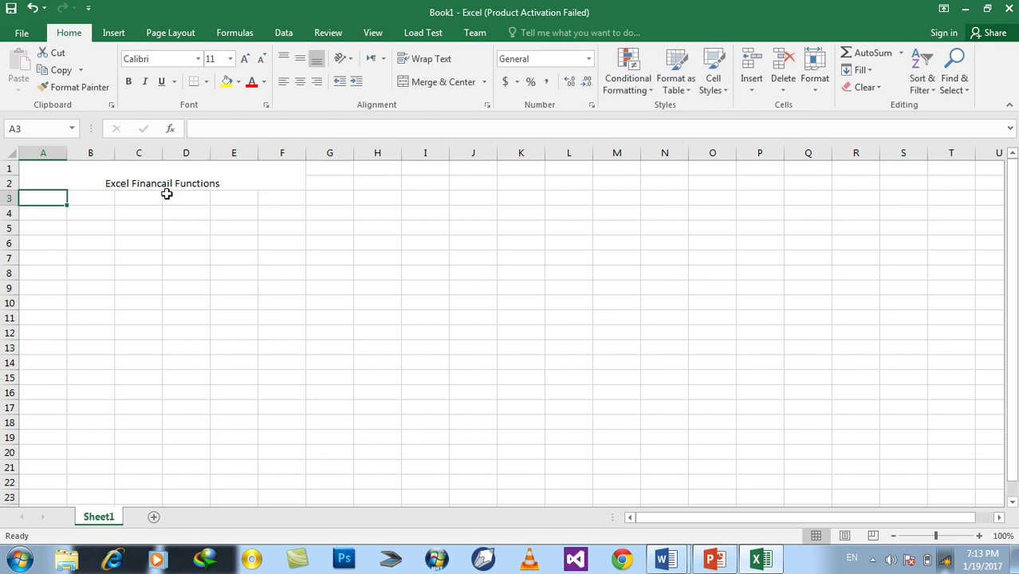
Format the title bold, Calibri Light, size 22, with yellow fill
left_click(185, 175)
left_click(128, 81)
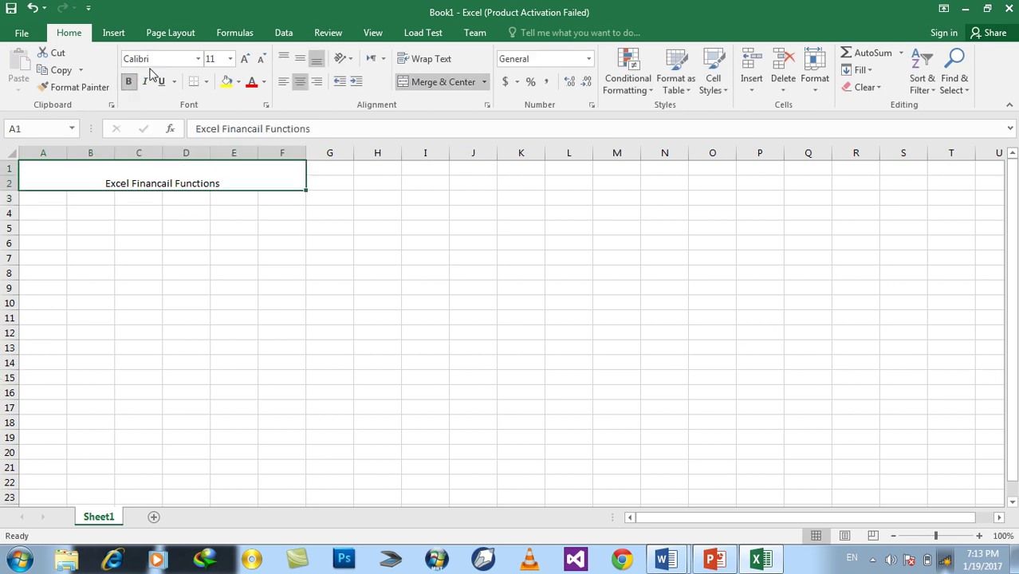
left_click(198, 59)
left_click(187, 96)
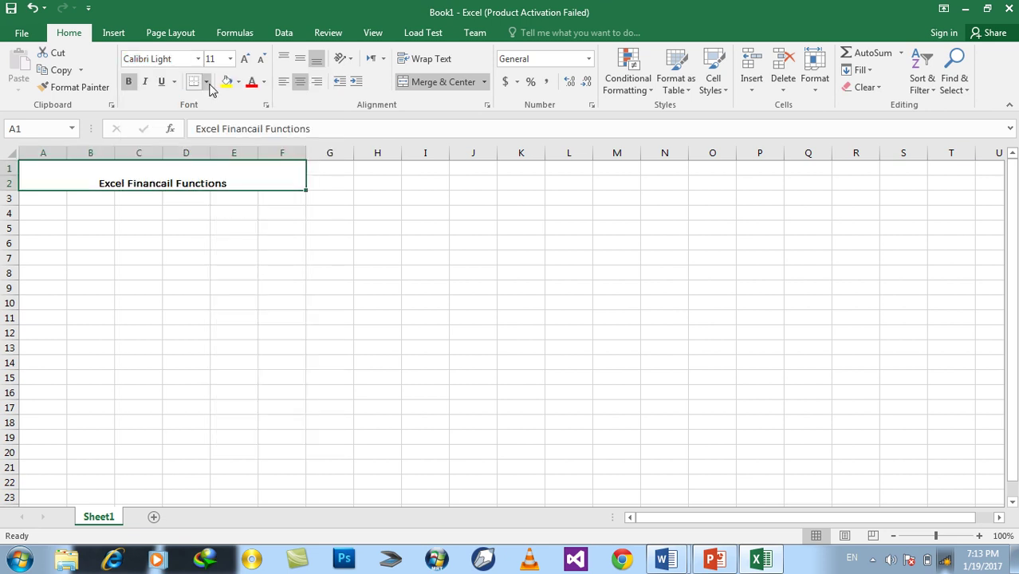
left_click(245, 60)
left_click(245, 60)
left_click(245, 59)
left_click(245, 60)
left_click(245, 60)
left_click(244, 60)
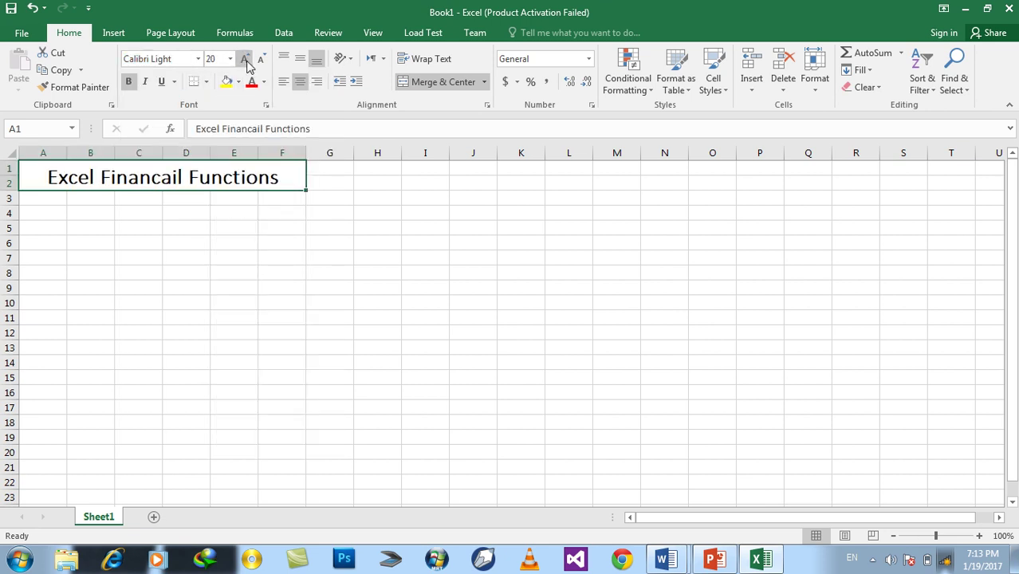
left_click(227, 81)
left_click(75, 209)
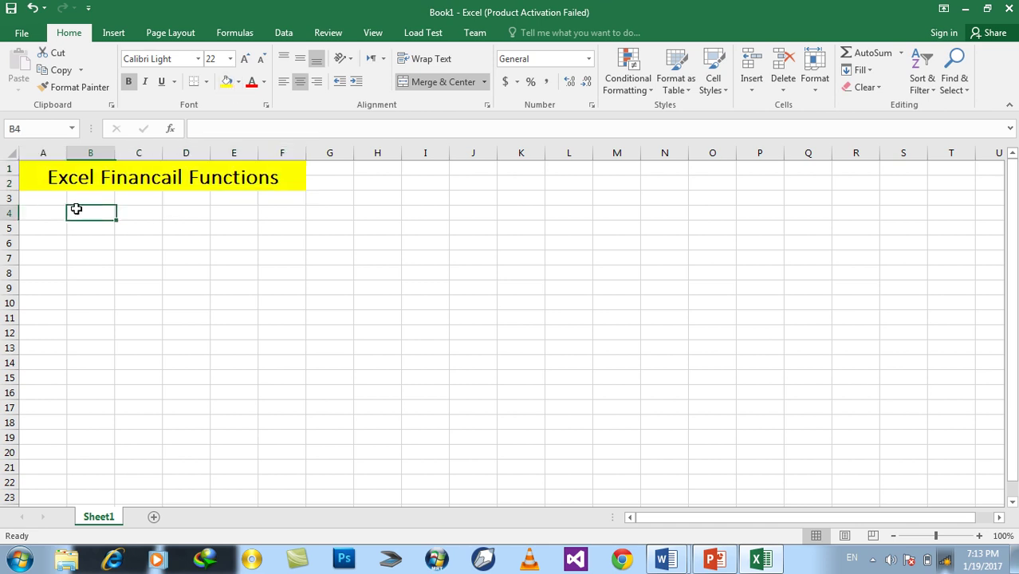
left_click_drag(80, 198, 224, 199)
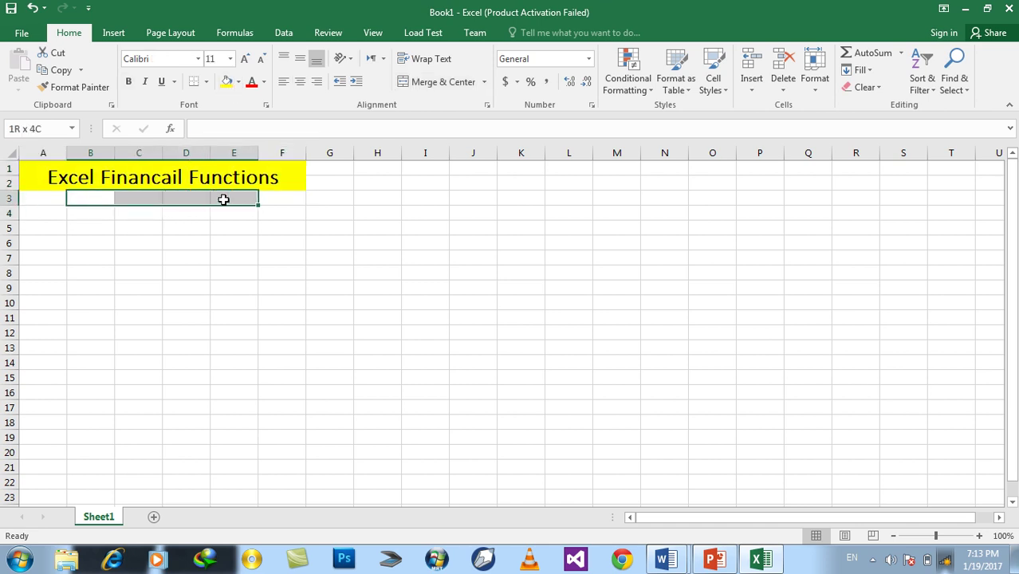
Merge B3:E3 and enter the subheading 'FV(Future Value Function)', correcting the closing bracket
left_click(409, 86)
type("FV")
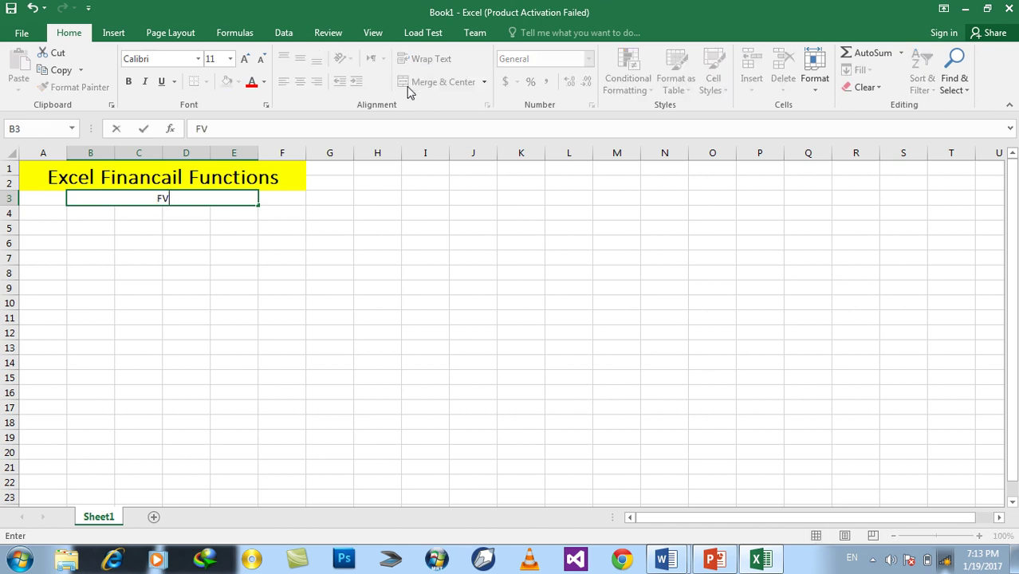
type("(Future Value Function(")
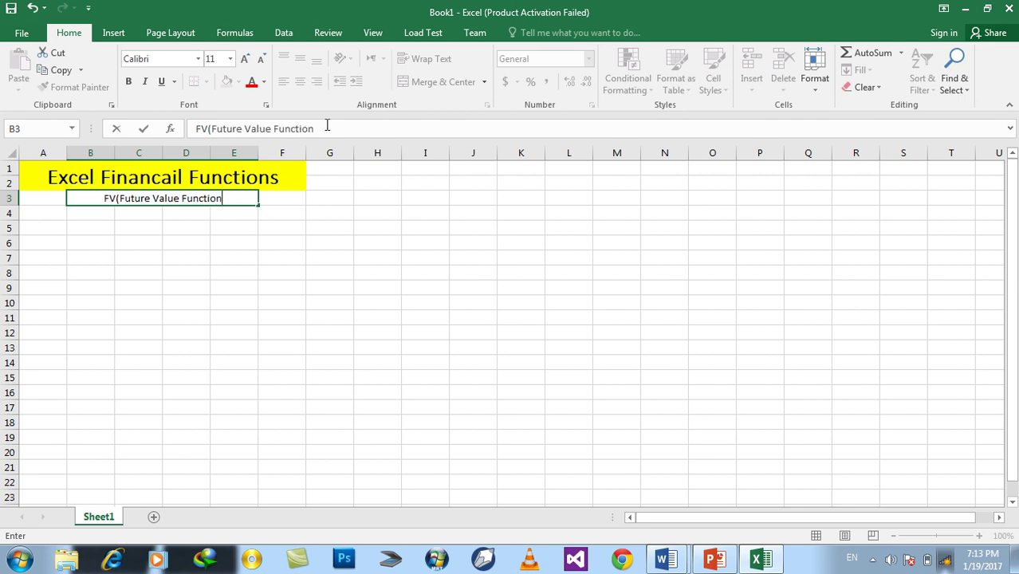
key("Return")
key("Up")
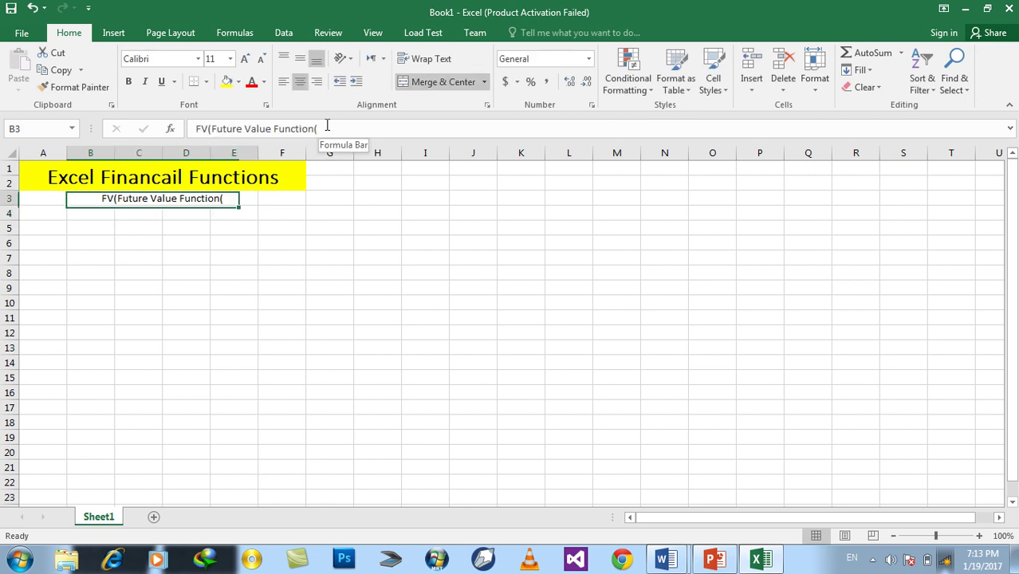
left_click(326, 126)
key("BackSpace")
type(")")
key("Return")
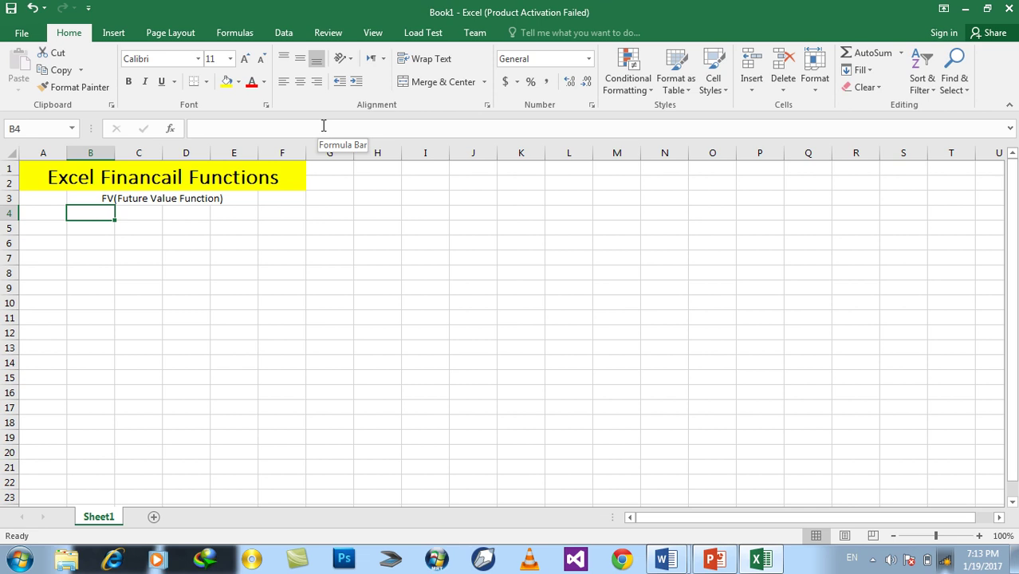
Apply All Borders to the merged subheading cell
left_click(152, 200)
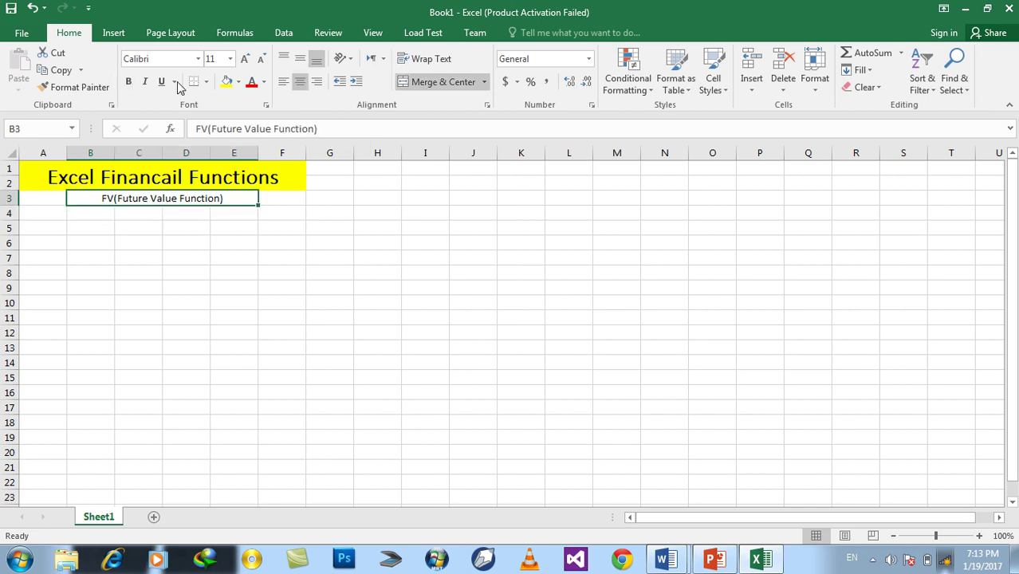
left_click(205, 81)
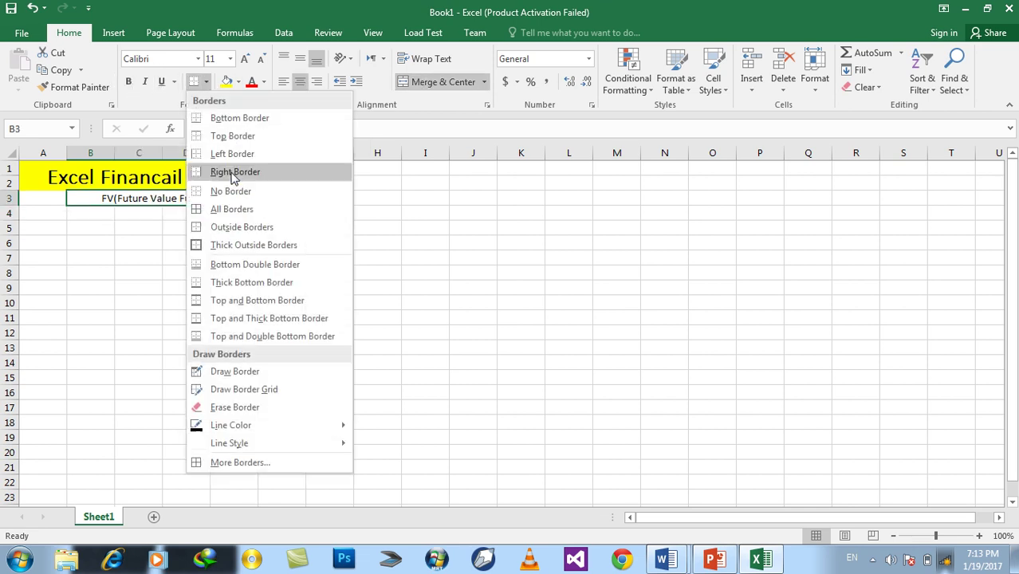
left_click(219, 209)
left_click(105, 229)
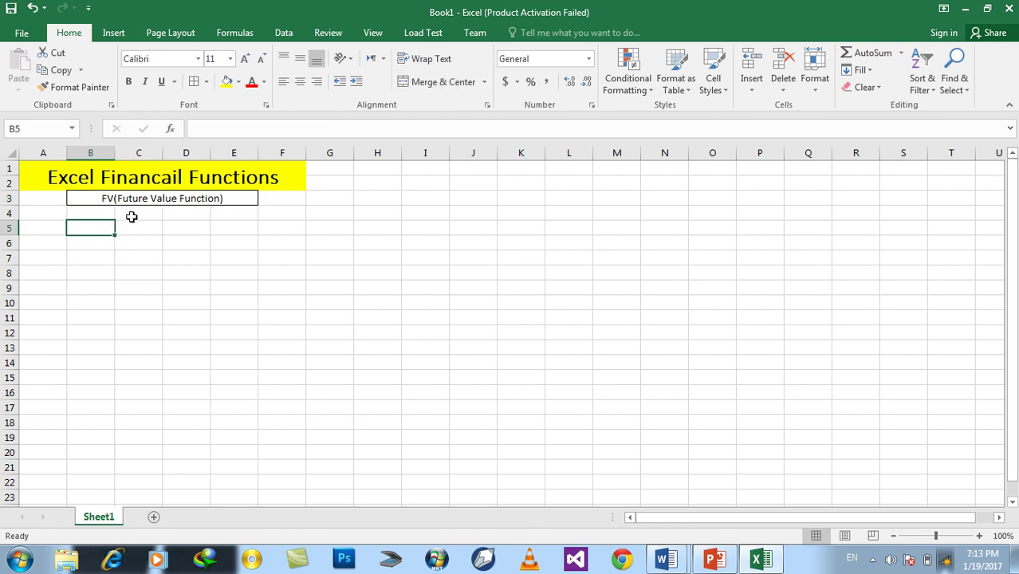
left_click(123, 233)
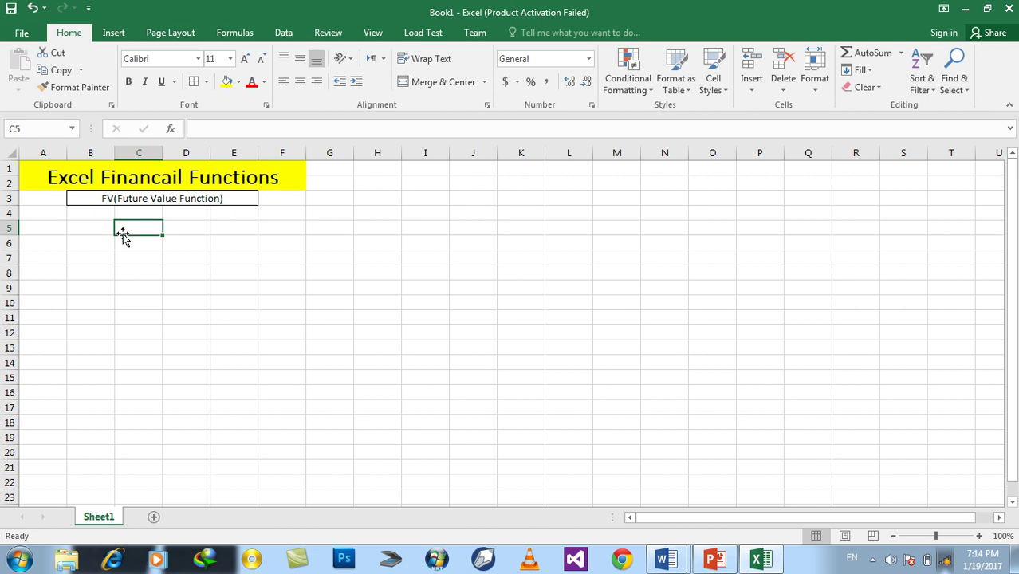
Enter the labels PV, Rate, Nper and PMT down C5:C8, replacing the misplaced PMT in C7 with Nper
type("PV")
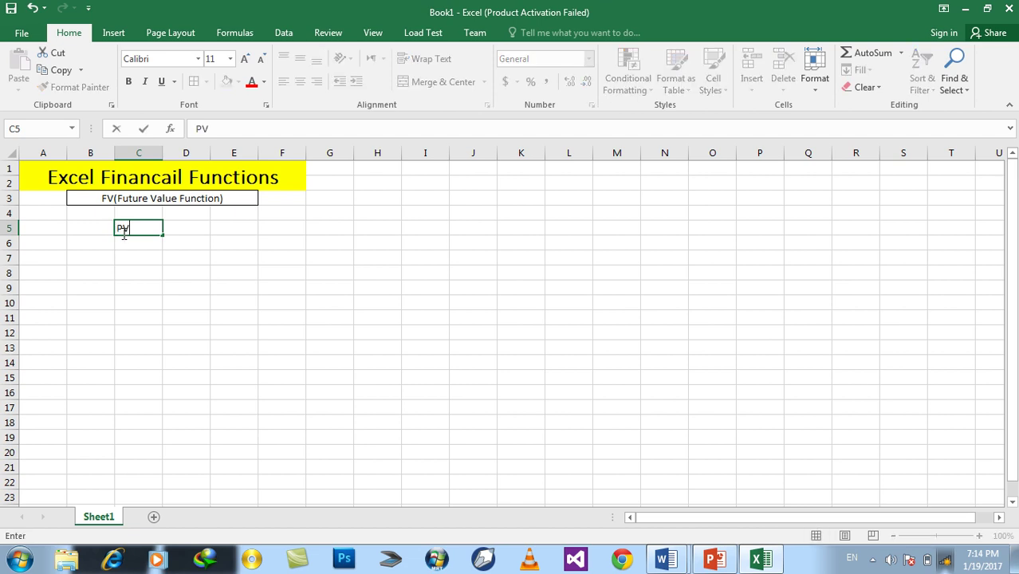
key("Return")
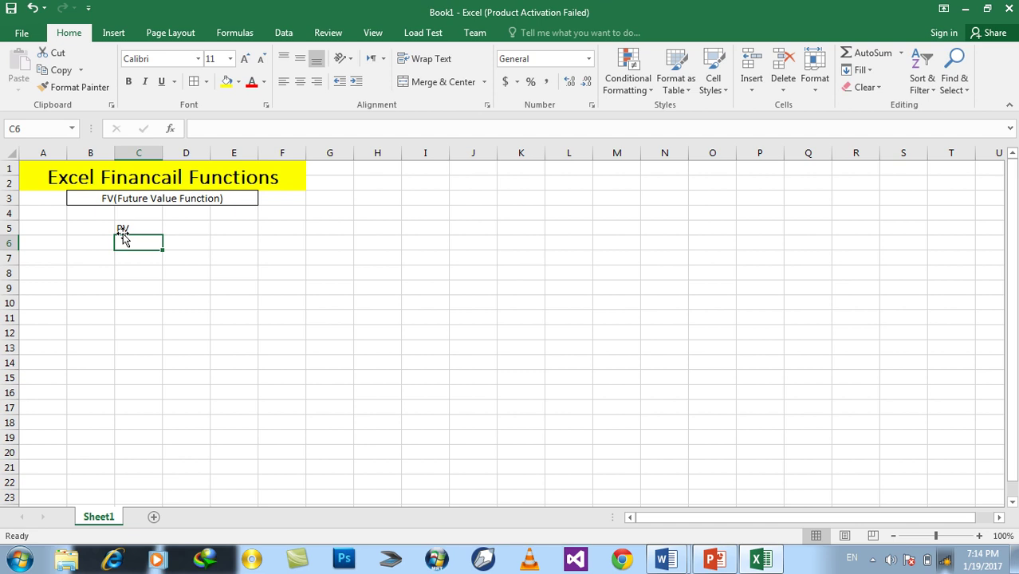
type("Rate")
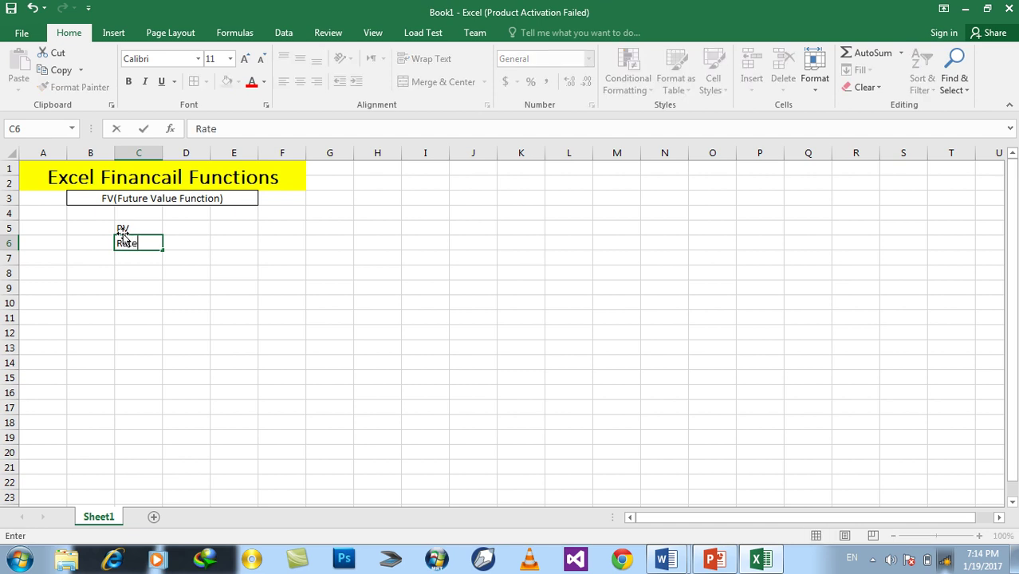
key("Return")
type("PMT")
key("Return")
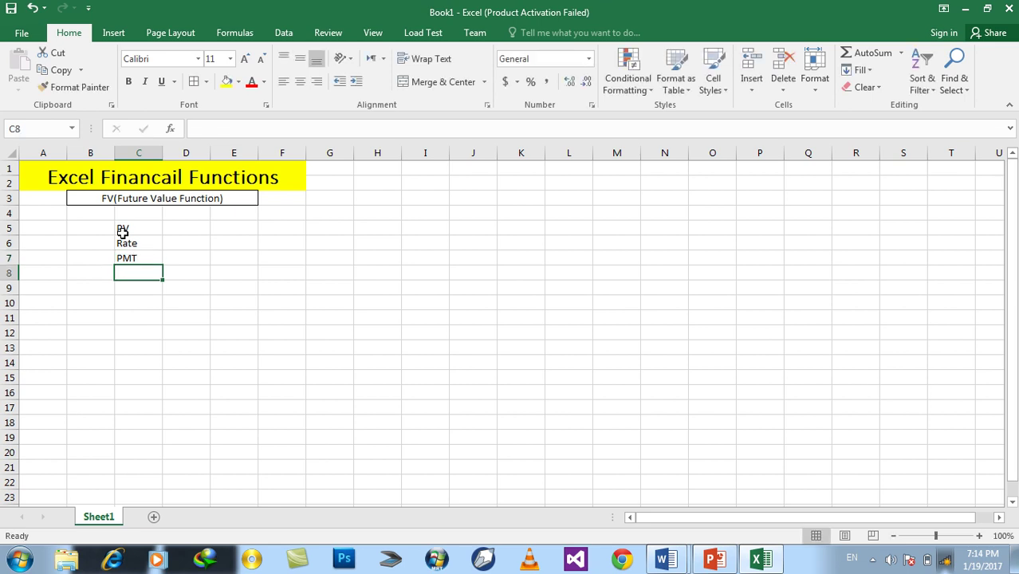
key("Up")
type("N")
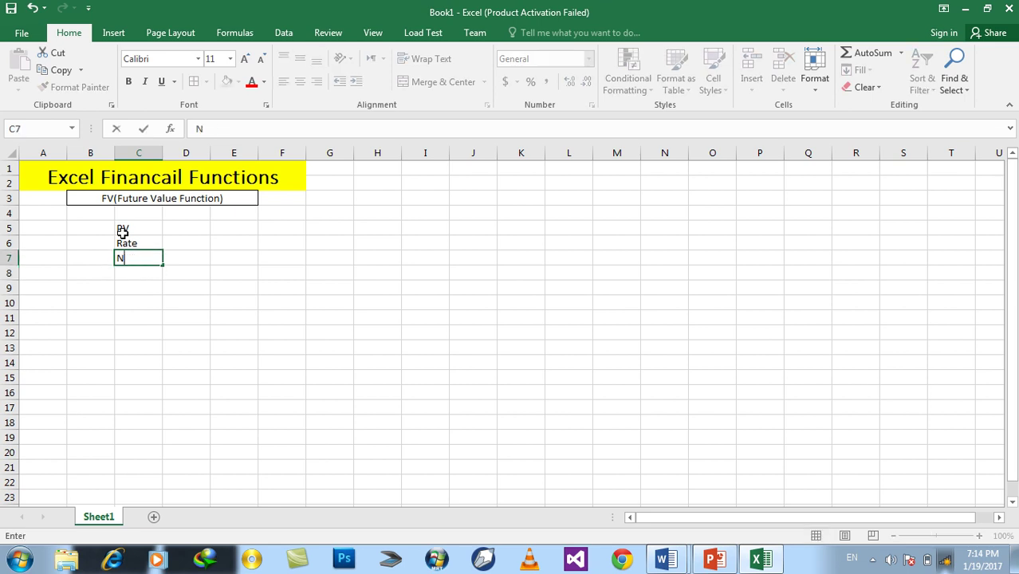
type("per")
key("Return")
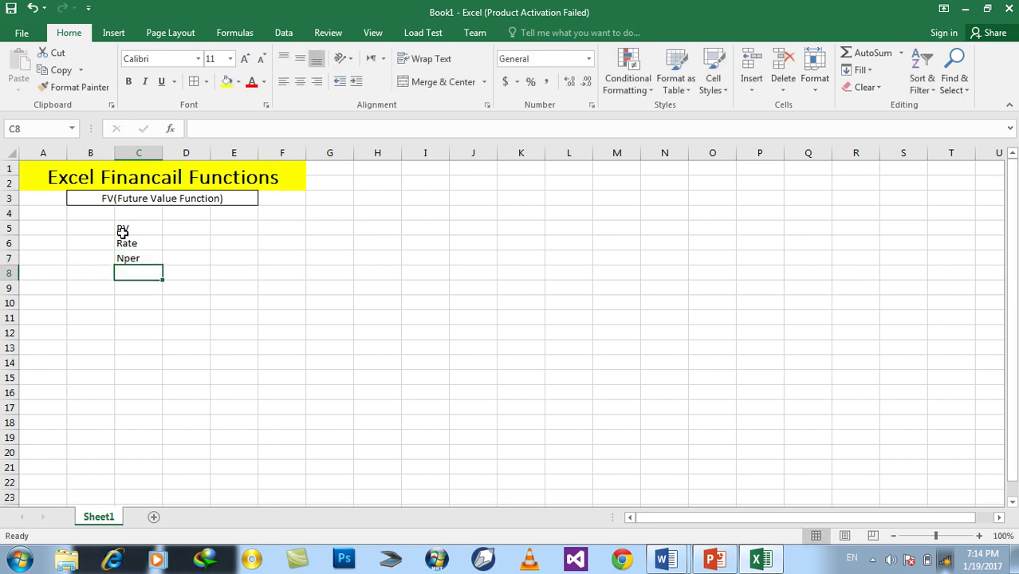
type("PMT")
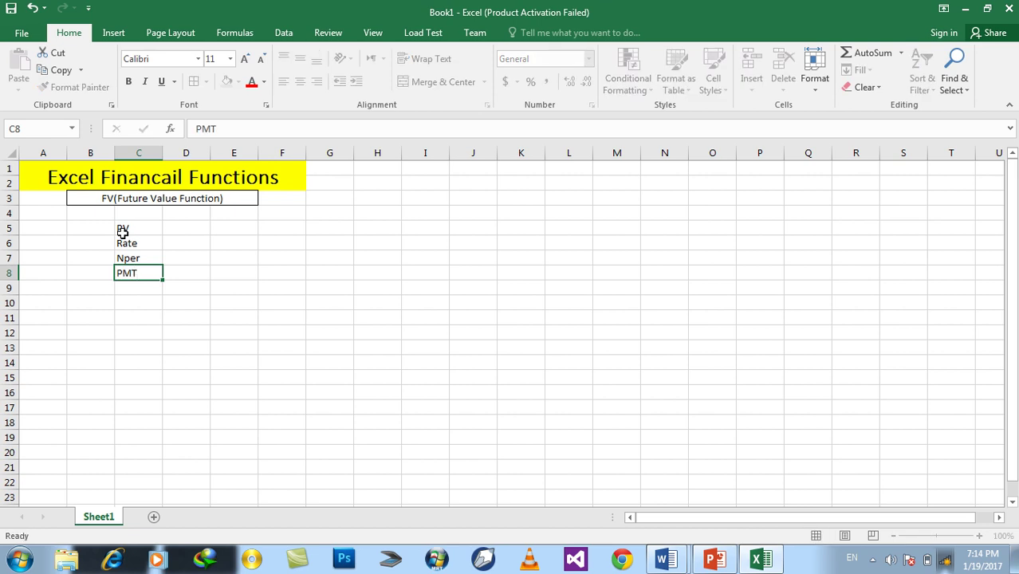
key("Return")
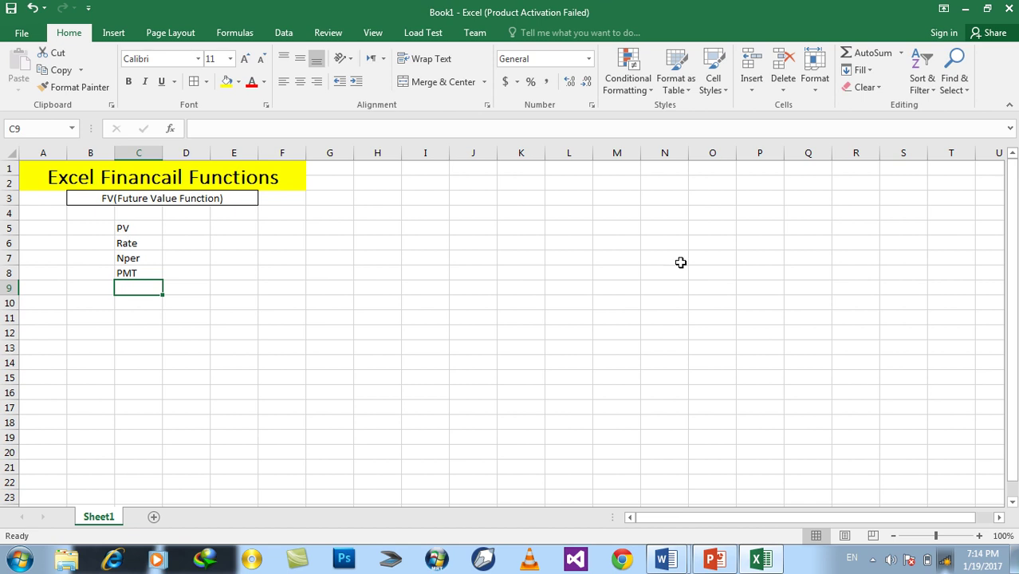
left_click(758, 560)
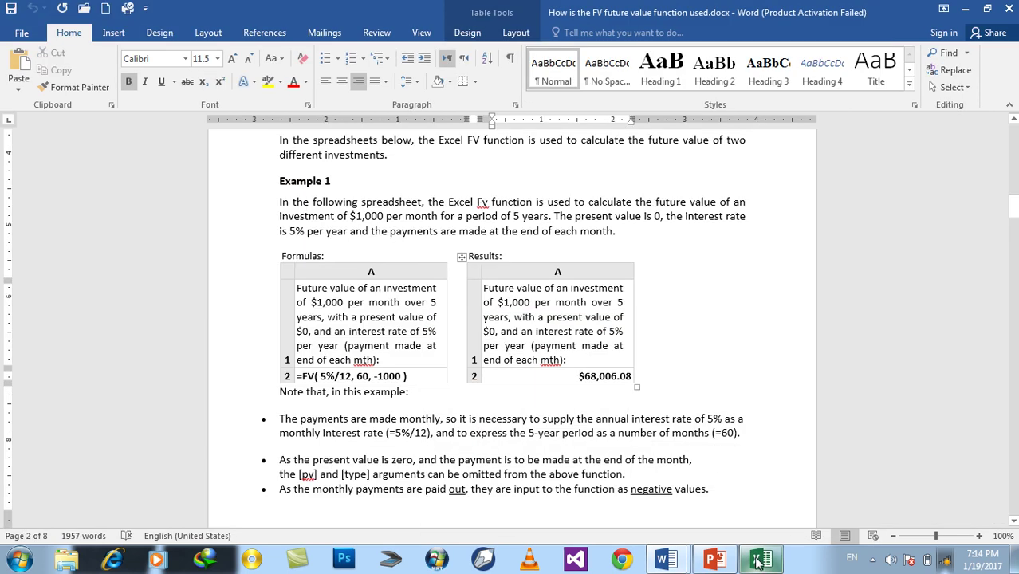
scroll(466, 198, "up", 1)
scroll(465, 198, "up", 6)
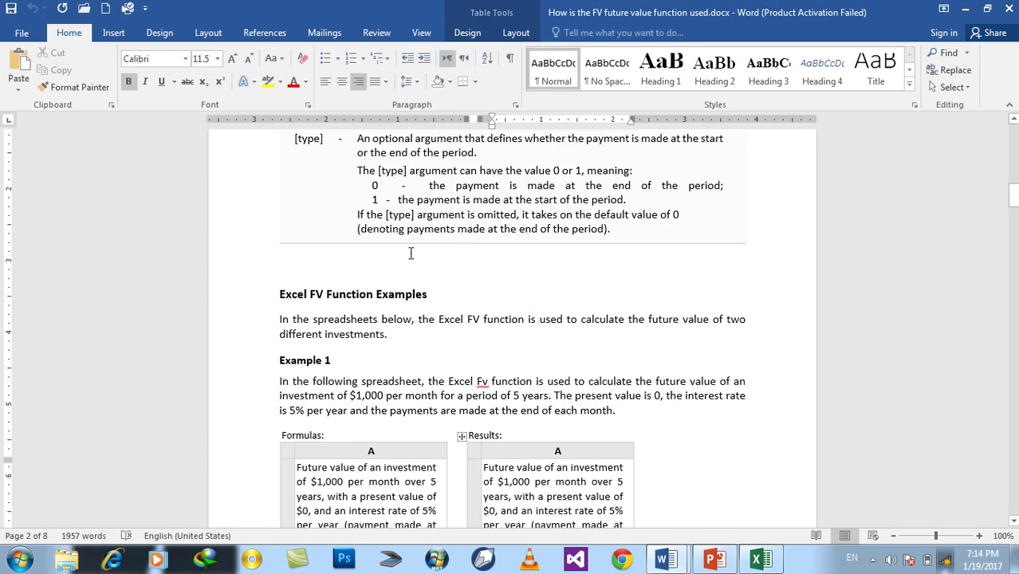
left_click(759, 559)
left_click(144, 286)
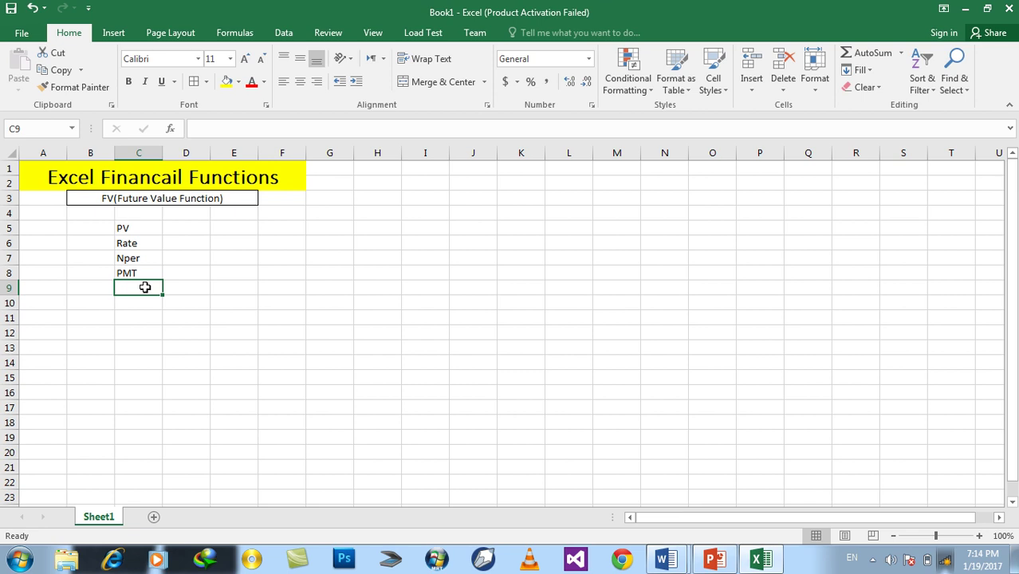
Add the Type label and enter PV 0, PMT 1000 and Nper 5 in the value column
type("Type")
key("Tab")
key("Up")
key("Up")
key("Up")
key("Up")
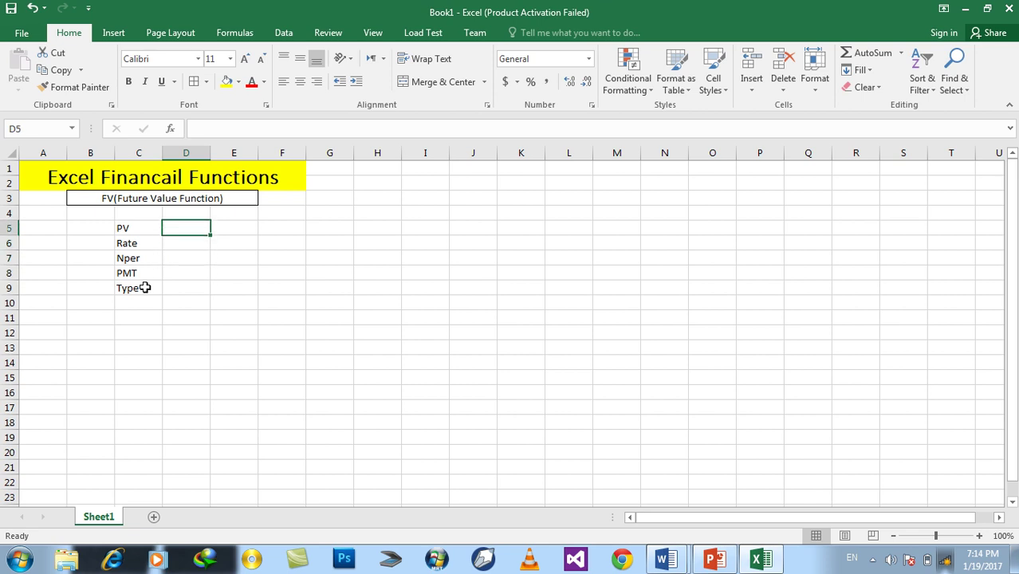
type("0")
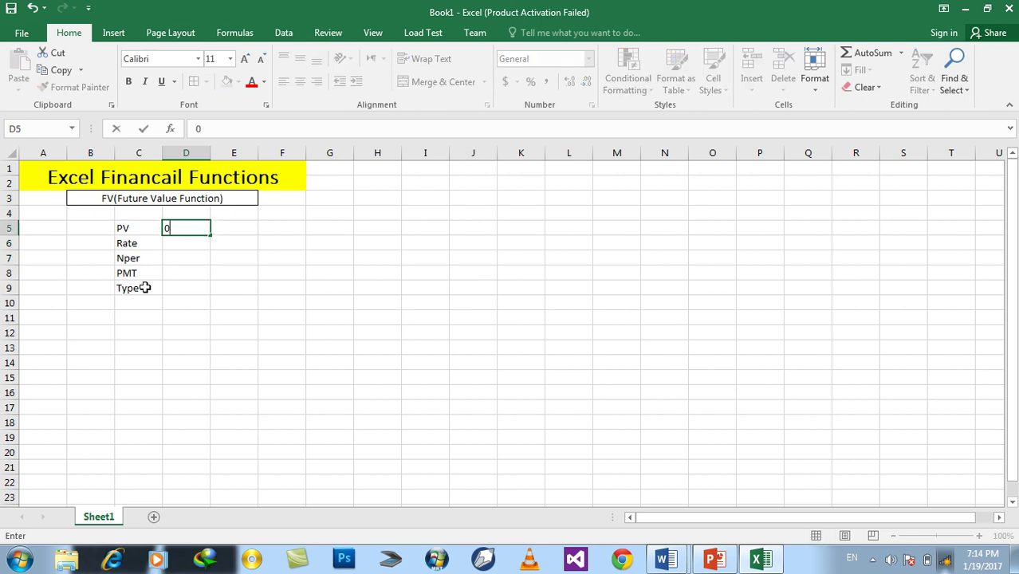
key("Return")
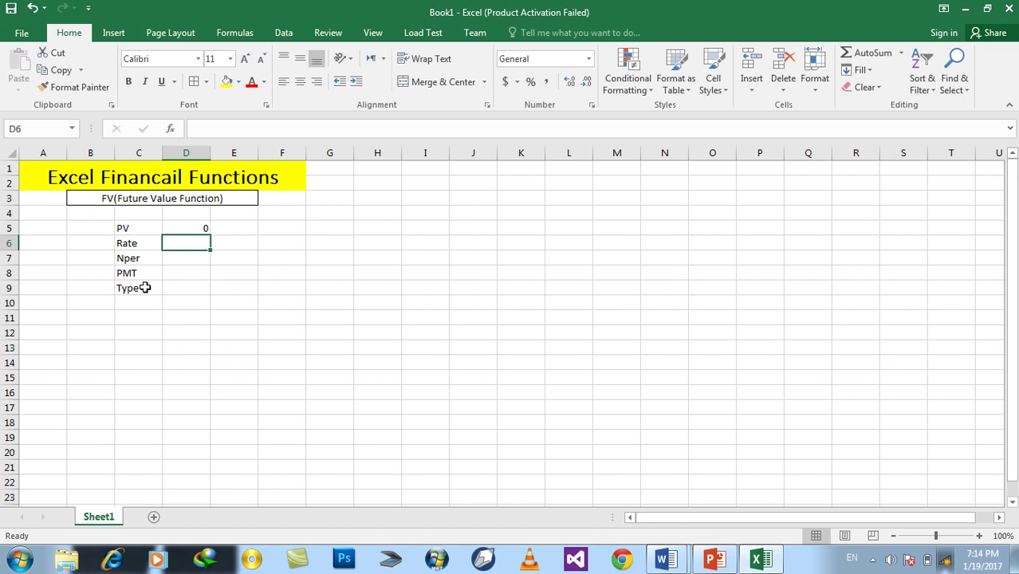
key("Down")
key("Down")
type("1000")
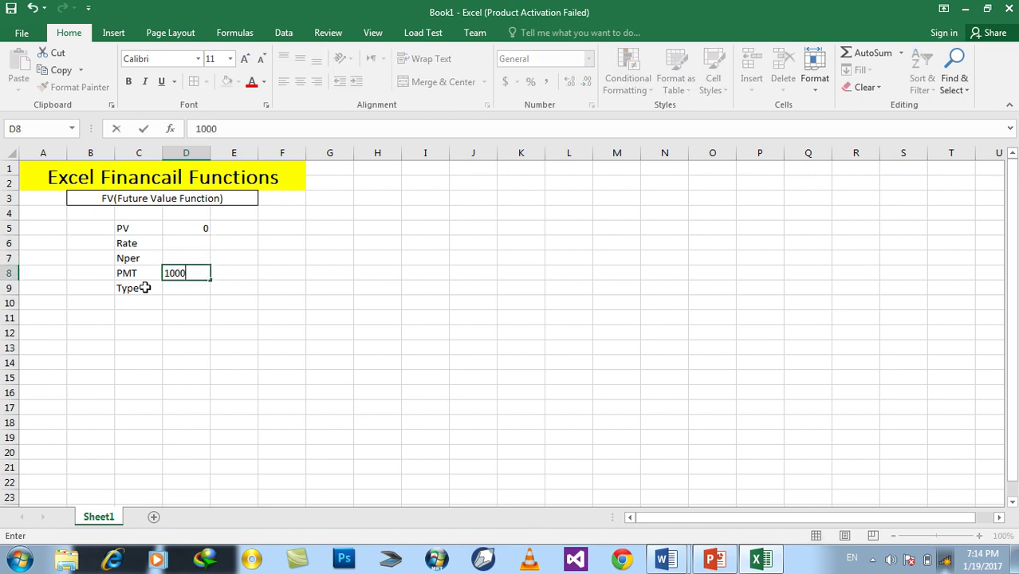
key("Return")
key("Up")
key("Up")
type("5")
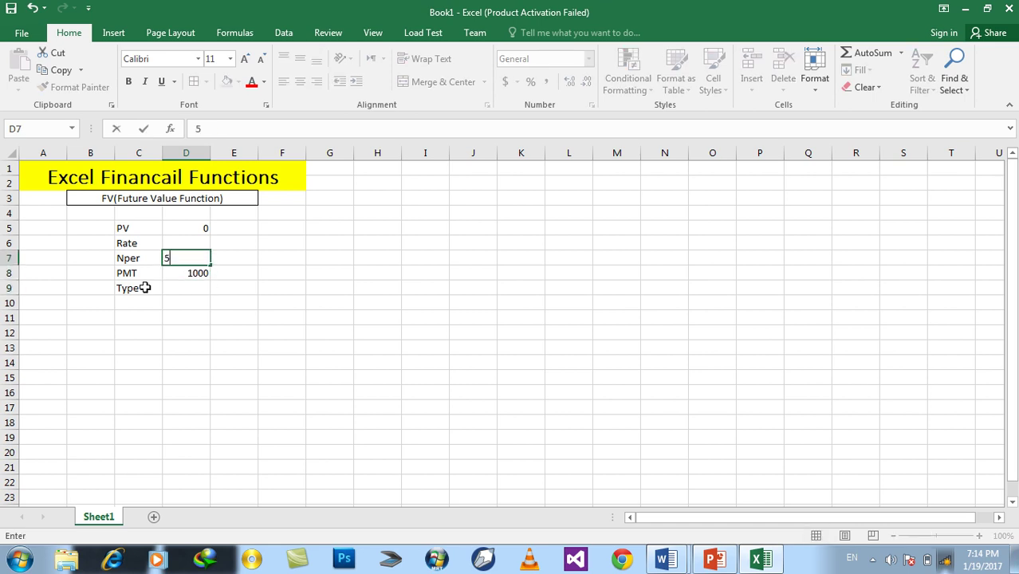
key("Return")
Enter Rate 5% and Type 0, then add an FV label with a '?' placeholder
key("Up")
key("Up")
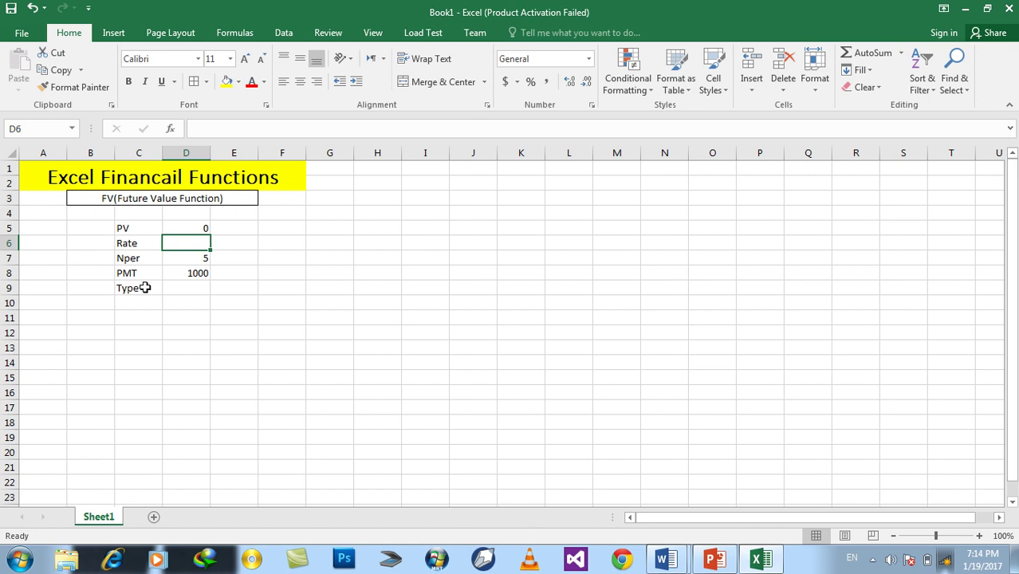
type("5%")
key("Return")
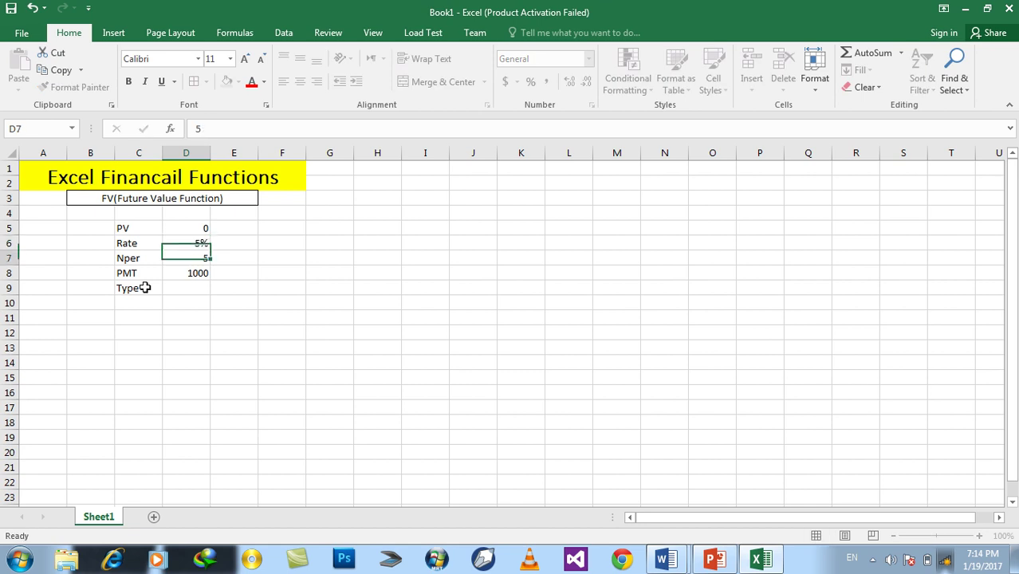
key("Down")
key("Down")
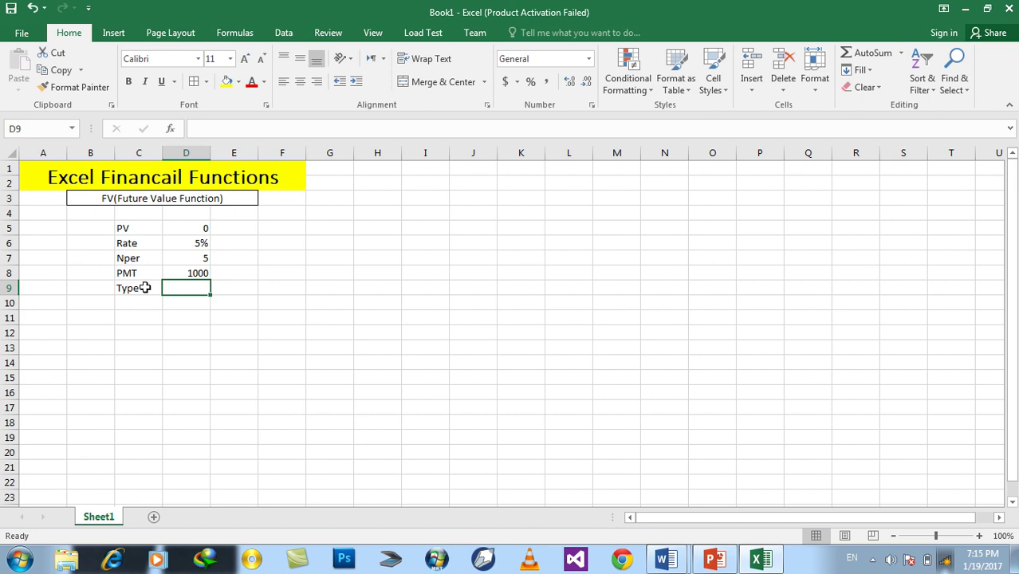
type("0")
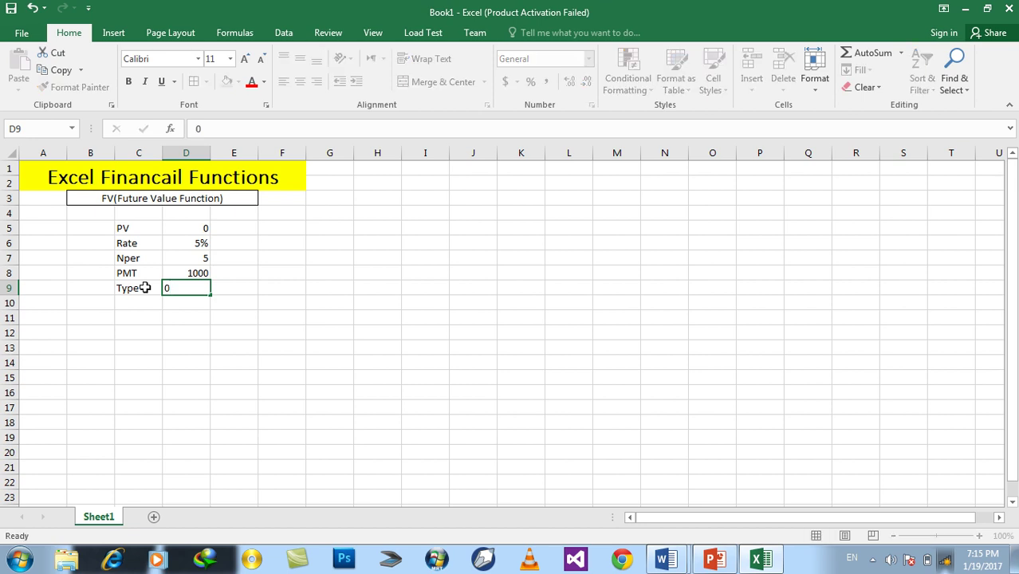
key("Return")
key("Left")
type("F")
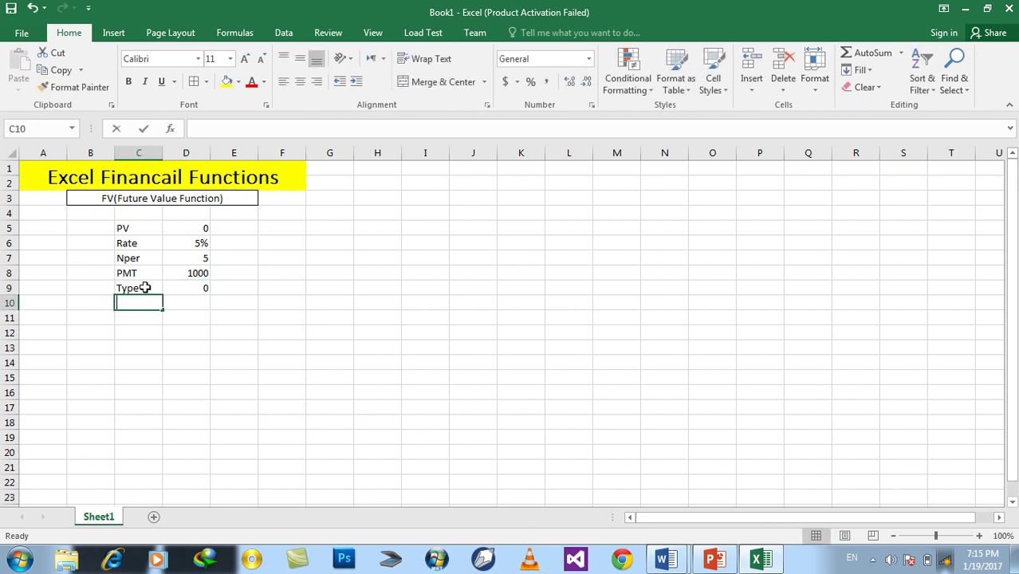
type("V")
key("Right")
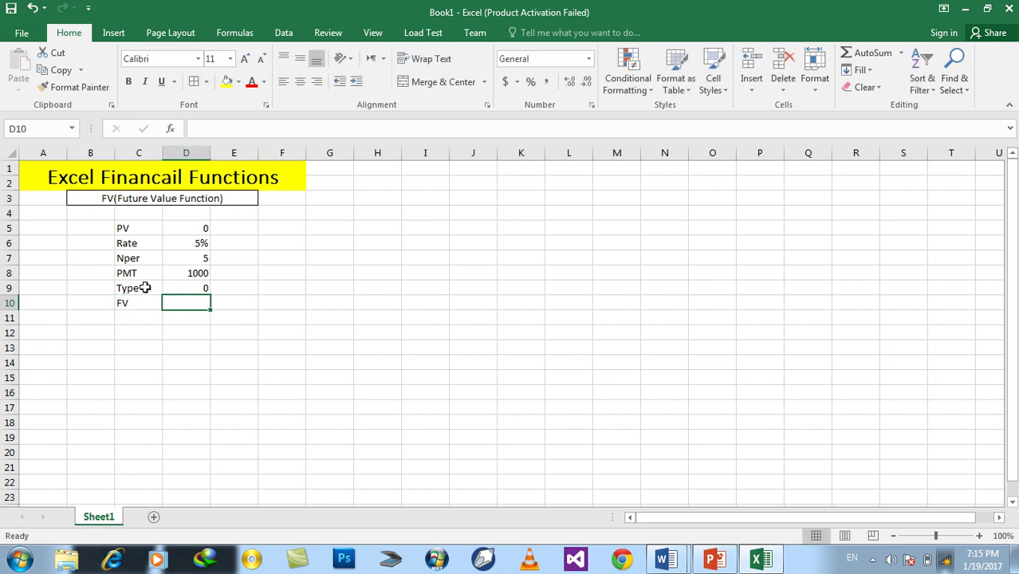
type("?")
key("Return")
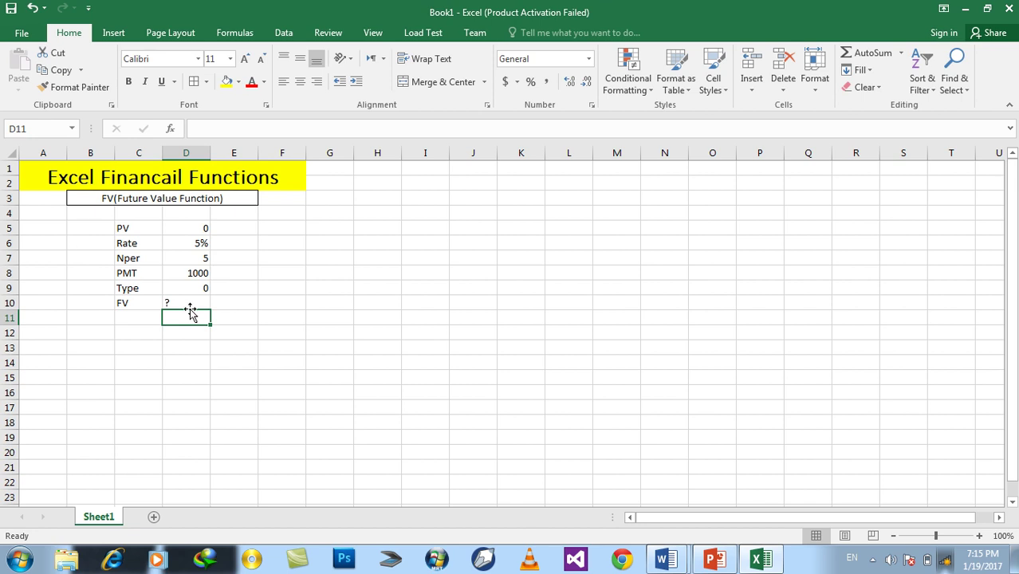
Centre the argument values in D5:D10
left_click(187, 302)
left_click(300, 82)
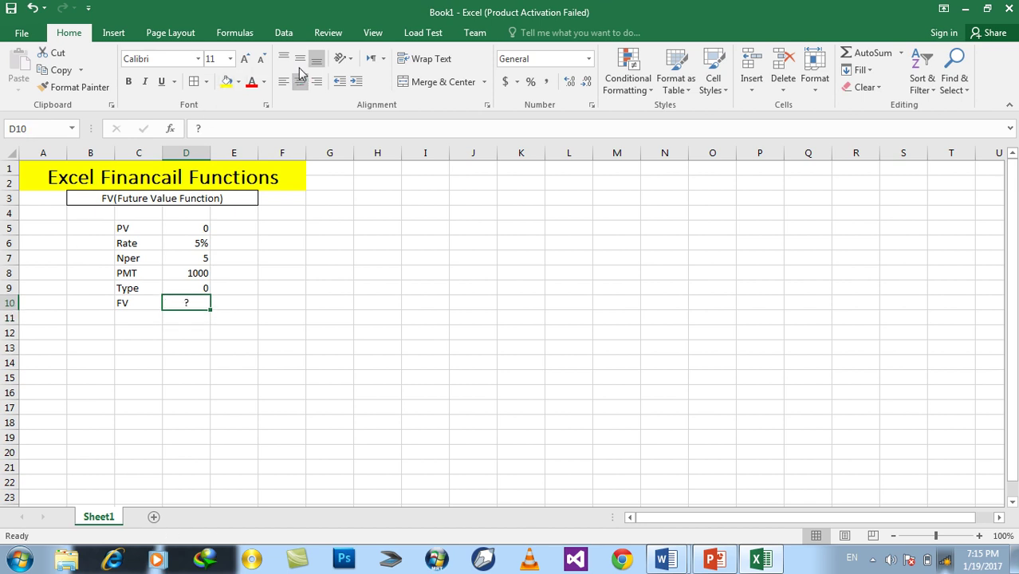
left_click_drag(181, 227, 193, 301)
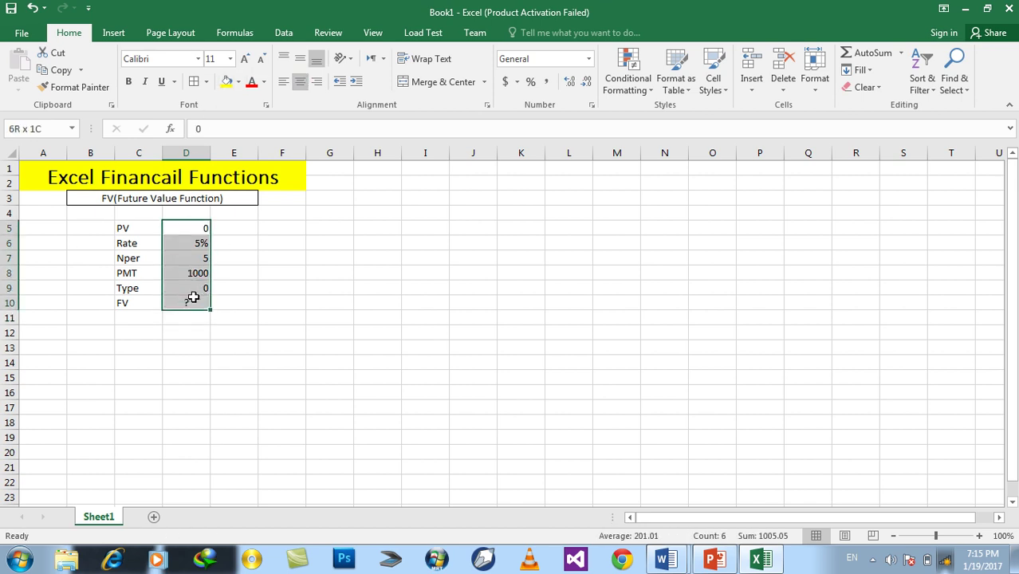
left_click(300, 82)
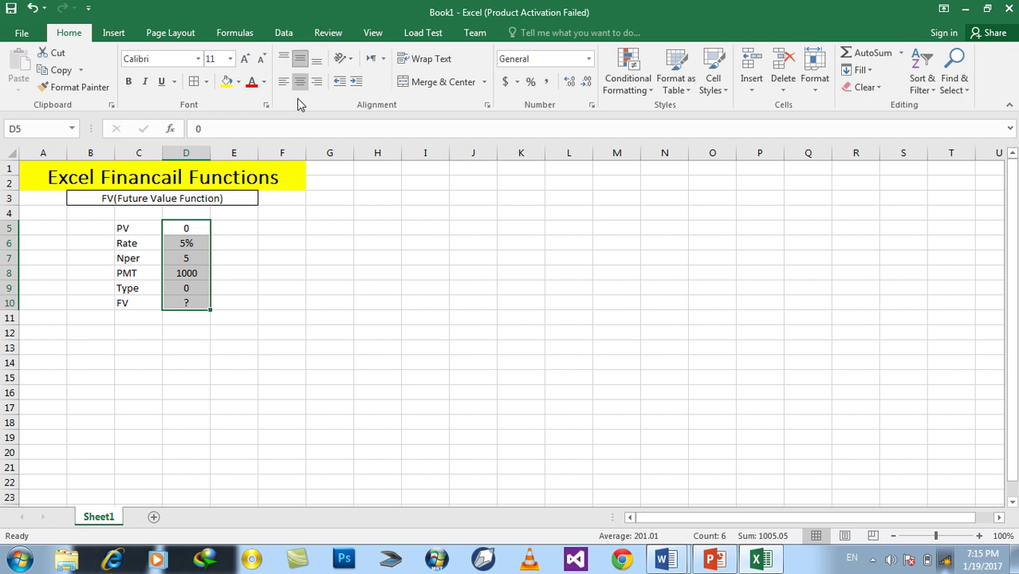
left_click(136, 331)
Label C12 'FV =' and enter =FV(D6/12,5*12,-D8,D5,0) in D12, returning $68,006.08
type("FV")
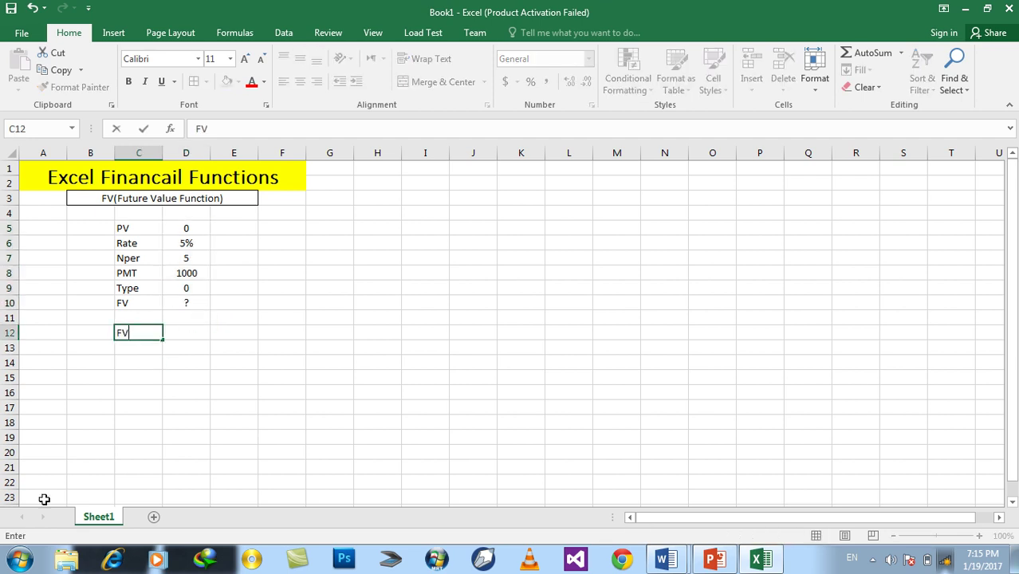
type(" =")
key("Tab")
type("=FV(")
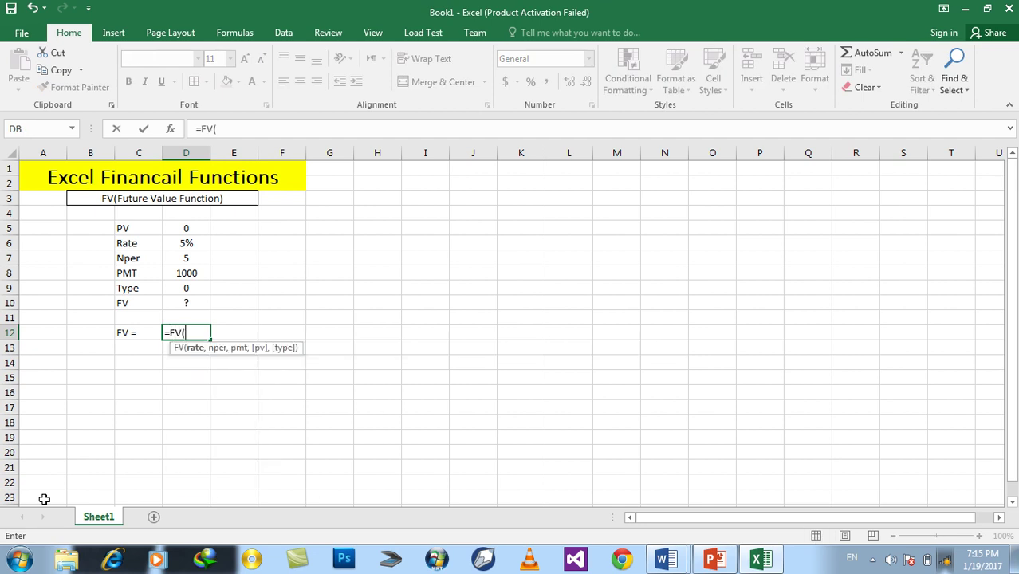
left_click(186, 243)
type("/12")
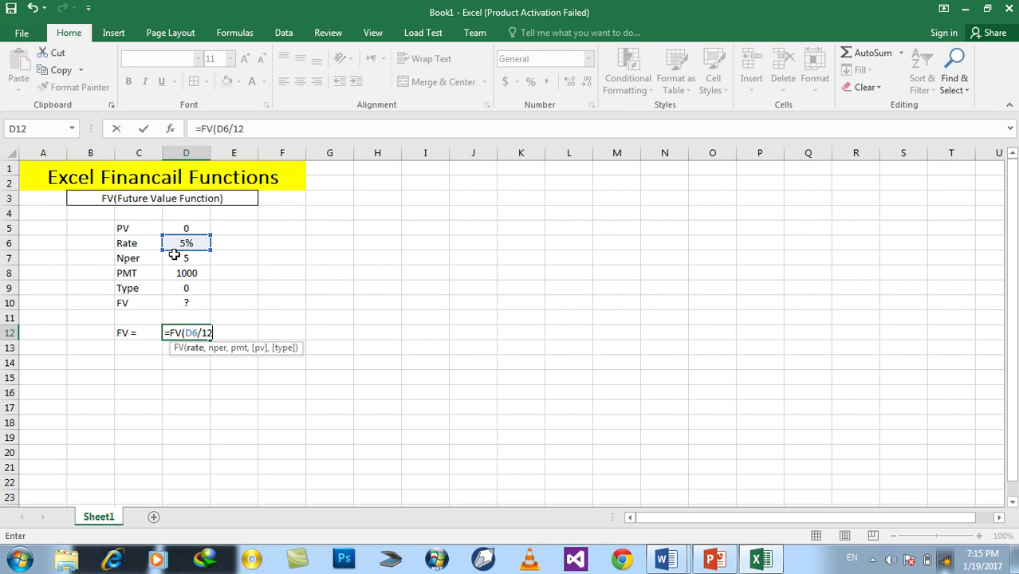
type(",")
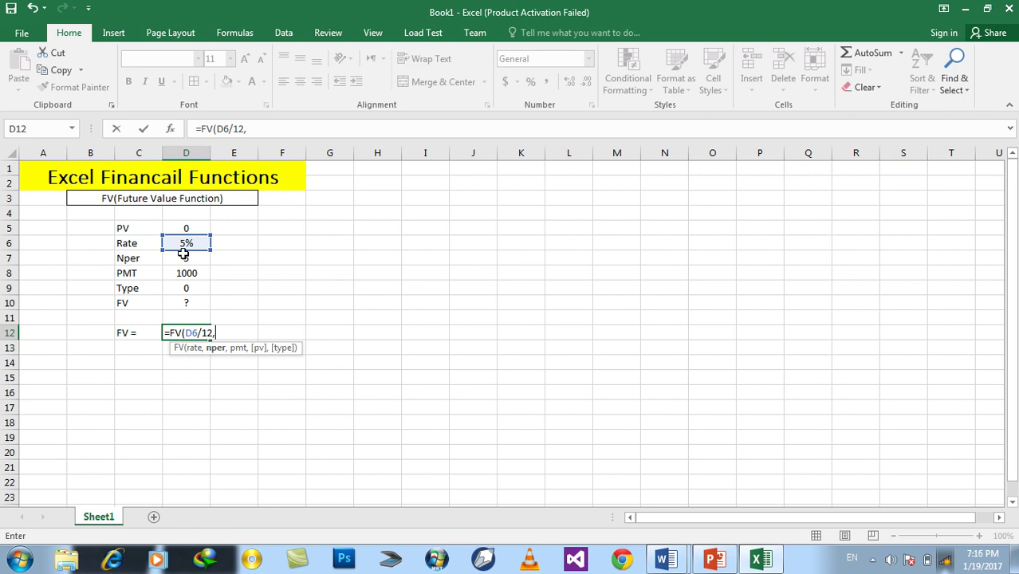
type("5*12")
type(",")
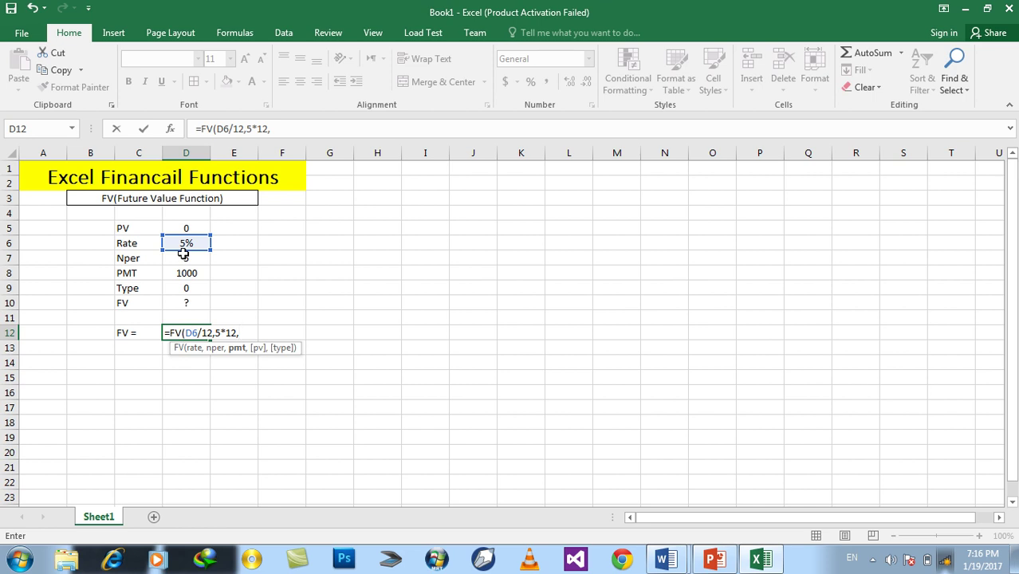
type("-")
left_click(181, 273)
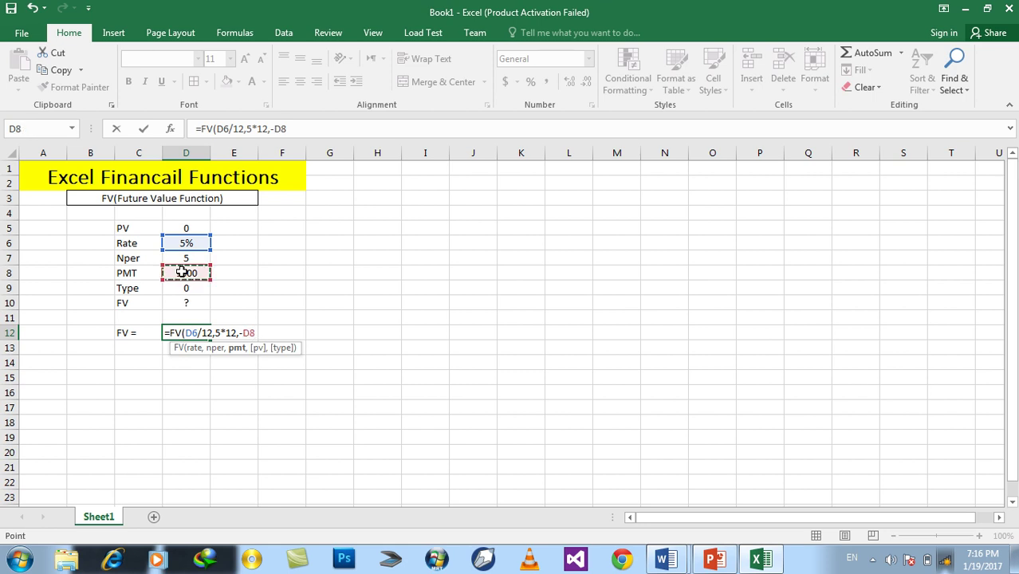
type(",")
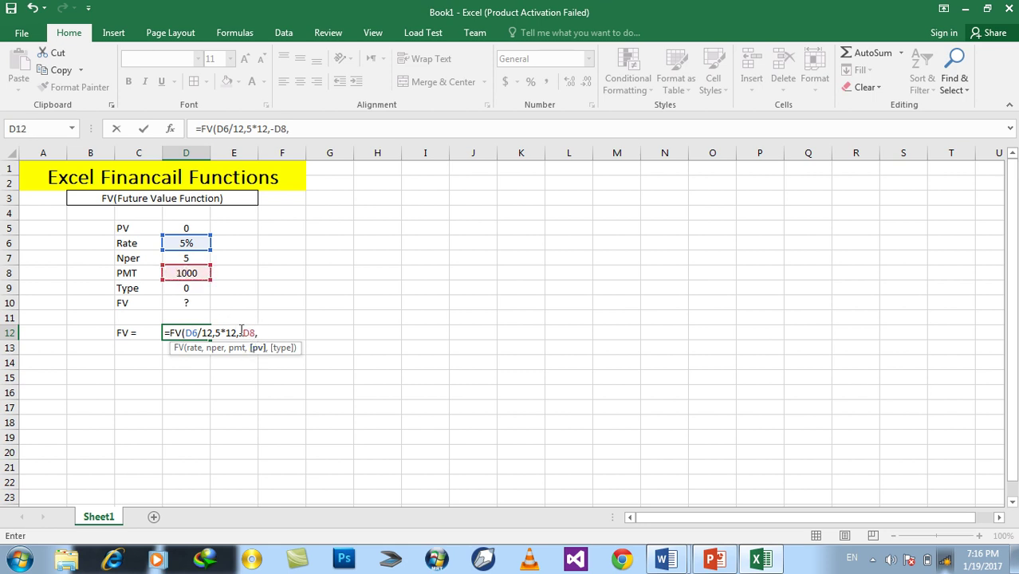
left_click(186, 227)
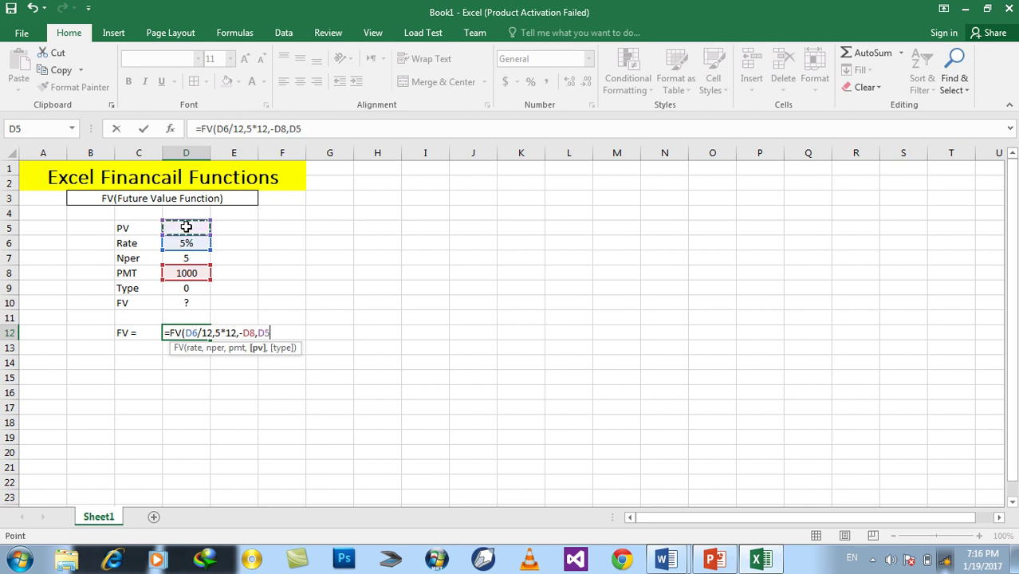
type(",")
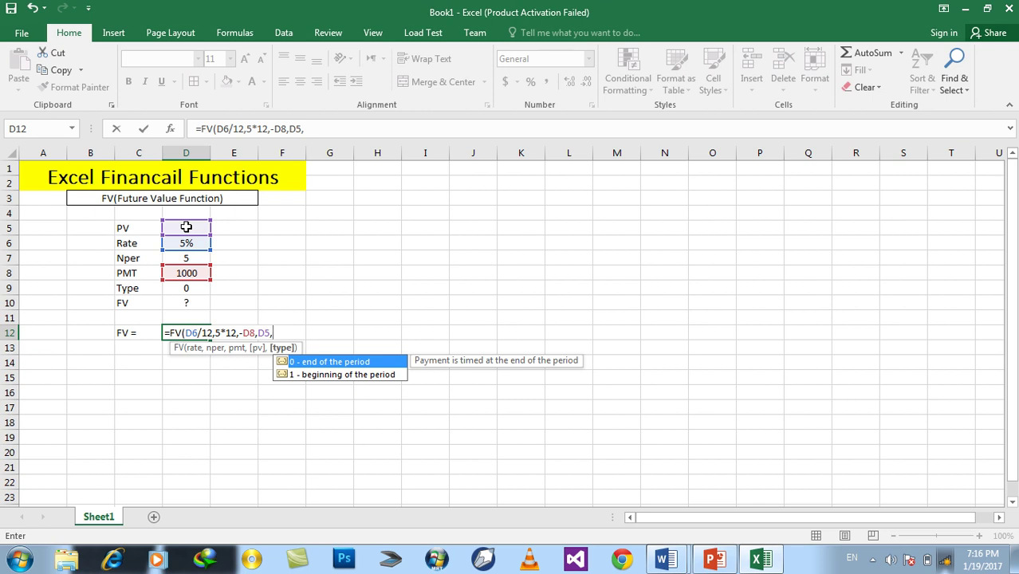
type("0")
type(")")
key("Return")
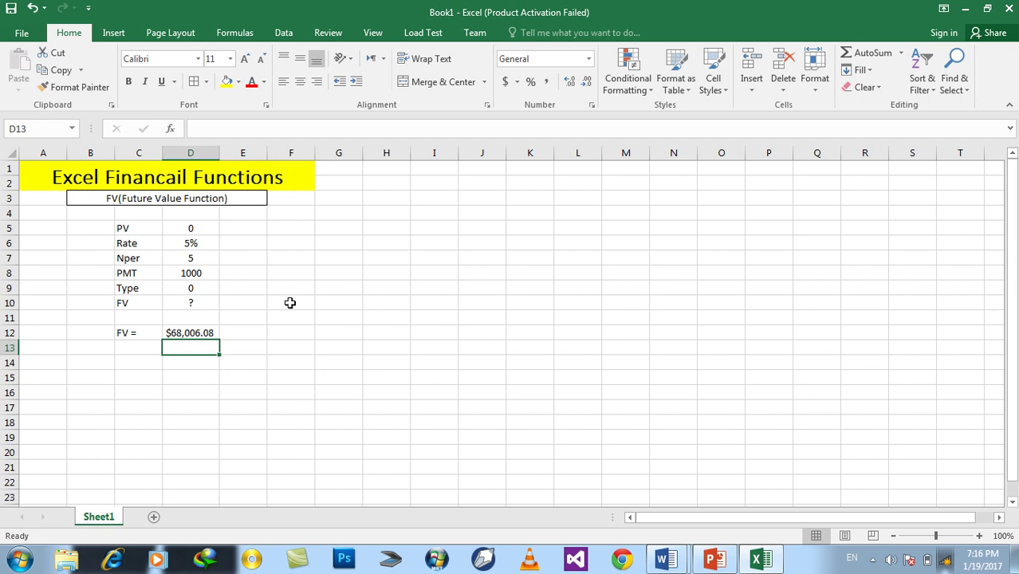
left_click(757, 562)
scroll(533, 342, "down", 5)
scroll(532, 341, "down", 4)
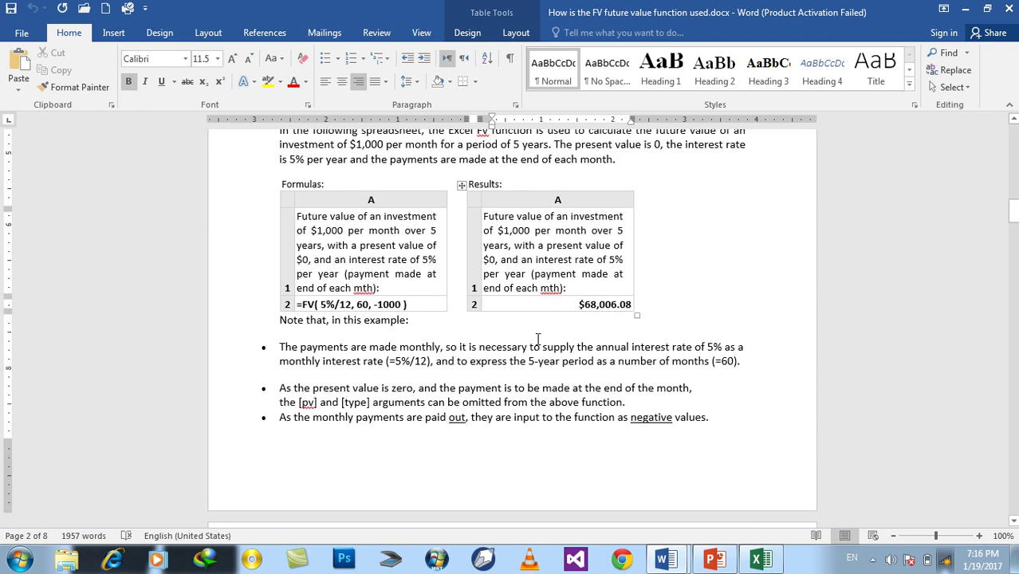
left_click(759, 560)
left_click(187, 329)
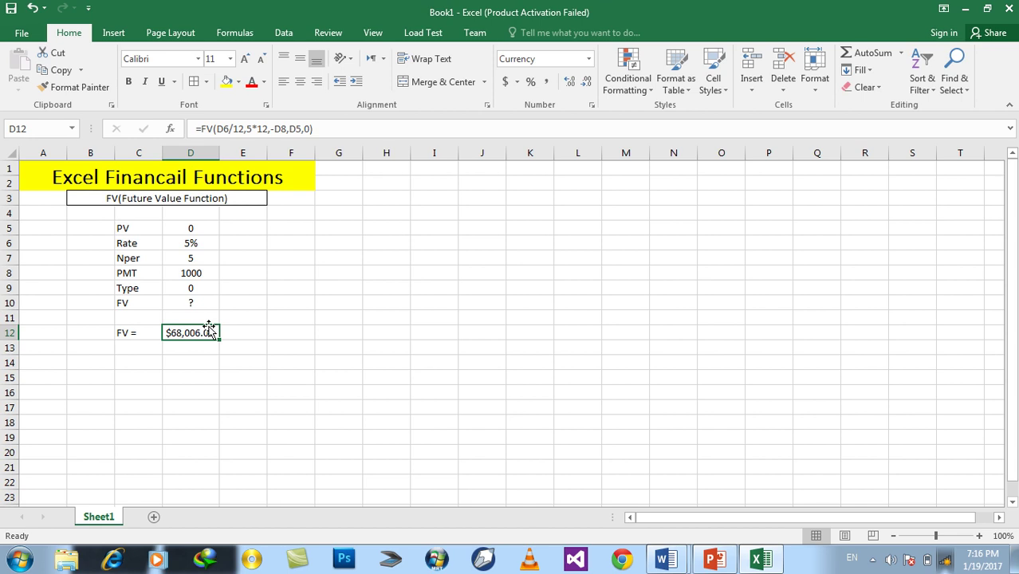
Add 'Years' and 'Months' headings in F5:G5
left_click(297, 231)
type("Mo")
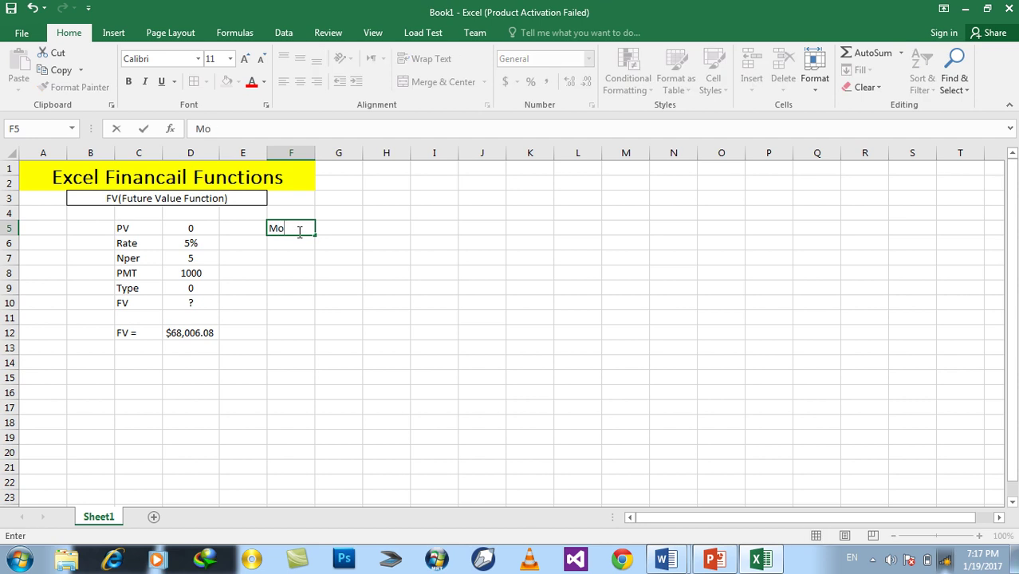
key("BackSpace")
key("BackSpace")
type("Mo")
key("BackSpace")
key("BackSpace")
type("Year")
key("ctrl+Return")
key("Right")
type("Months")
key("Return")
key("Up")
left_click(297, 230)
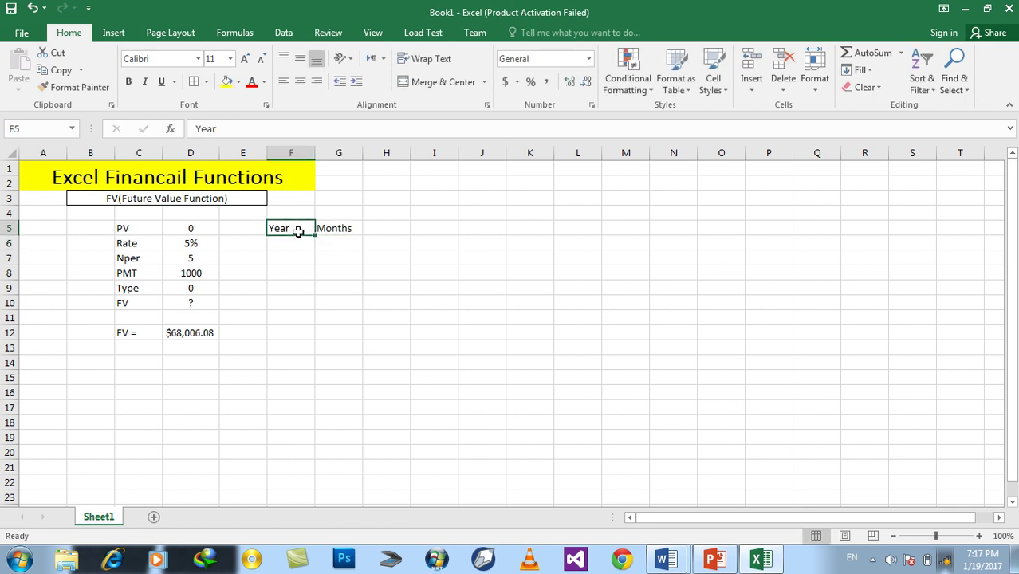
double_click(297, 230)
type("s")
key("Return")
Enter 5 years in F6 and the formula =F6*12 for months in G6
type("5")
key("Right")
type("=")
key("Left")
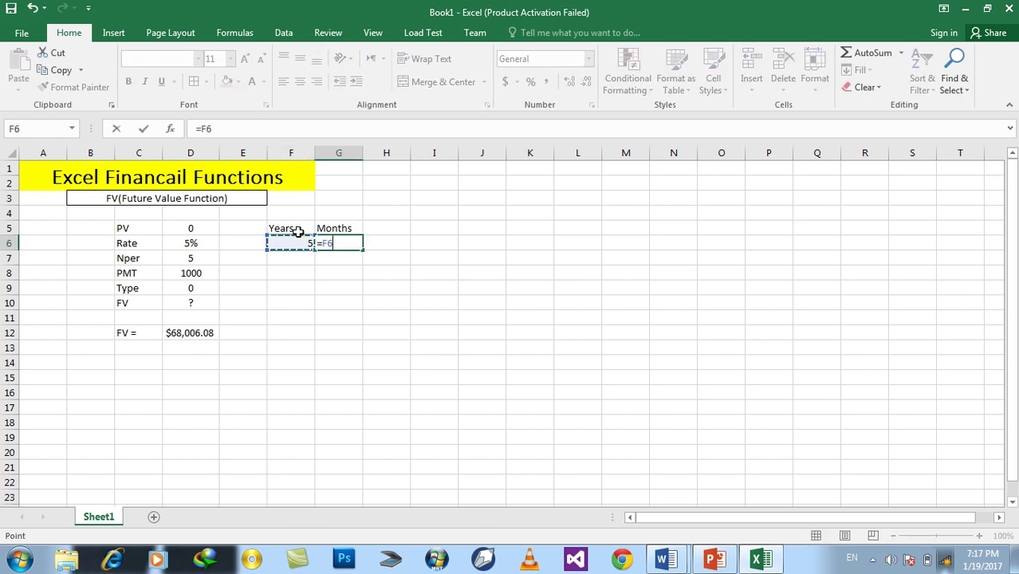
type("*12")
key("Return")
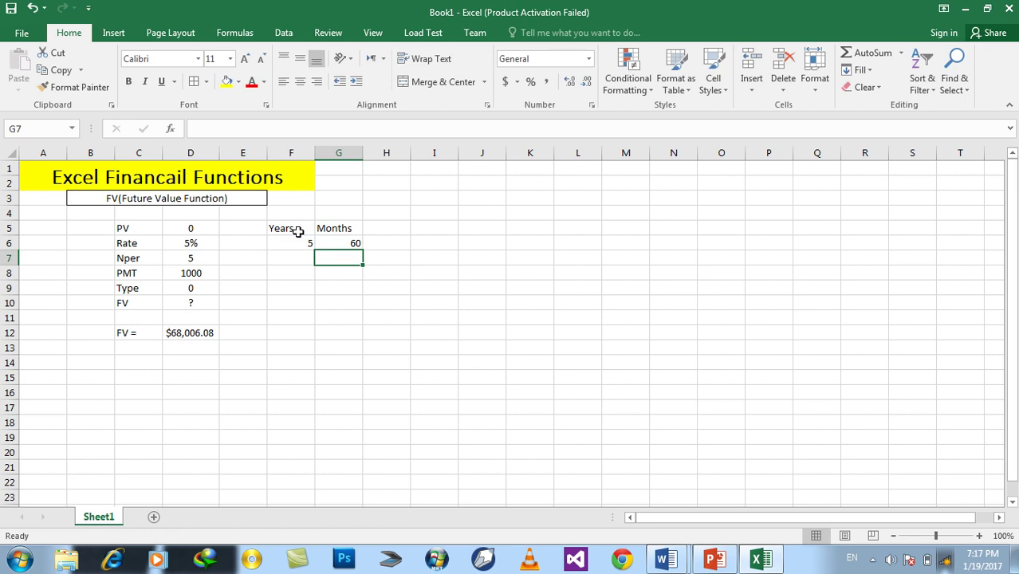
Add a PMT column with 1000 and a 'Total PMT' heading in I5
key("Up")
key("Right")
key("Up")
type("P")
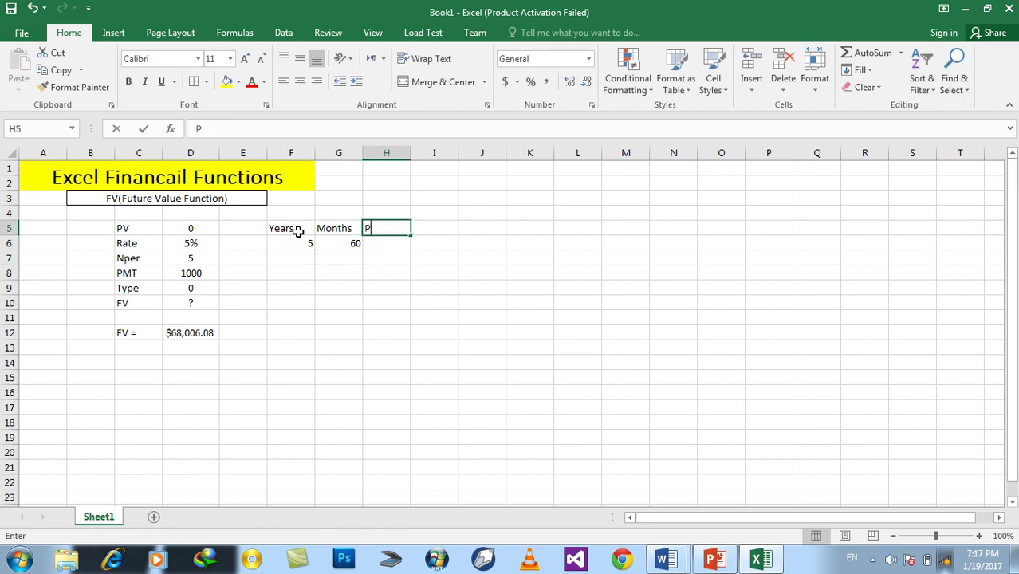
type("MT")
key("Return")
type("1000")
key("Right")
key("Up")
type("Total PMT")
key("Return")
Enter =G6*H6 in I6 to total the payments as 60000
type("=")
left_click(328, 241)
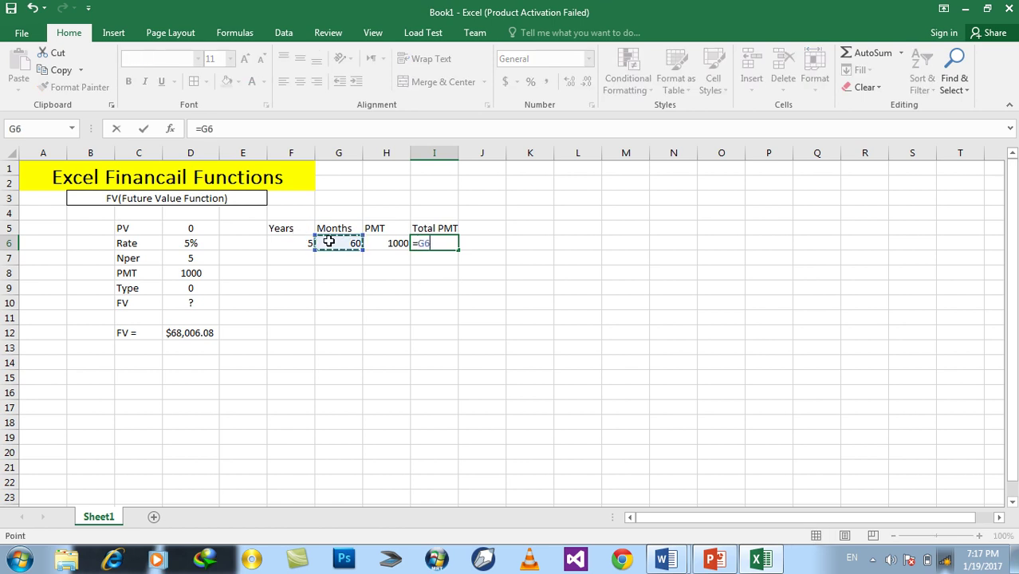
type("*")
left_click(378, 242)
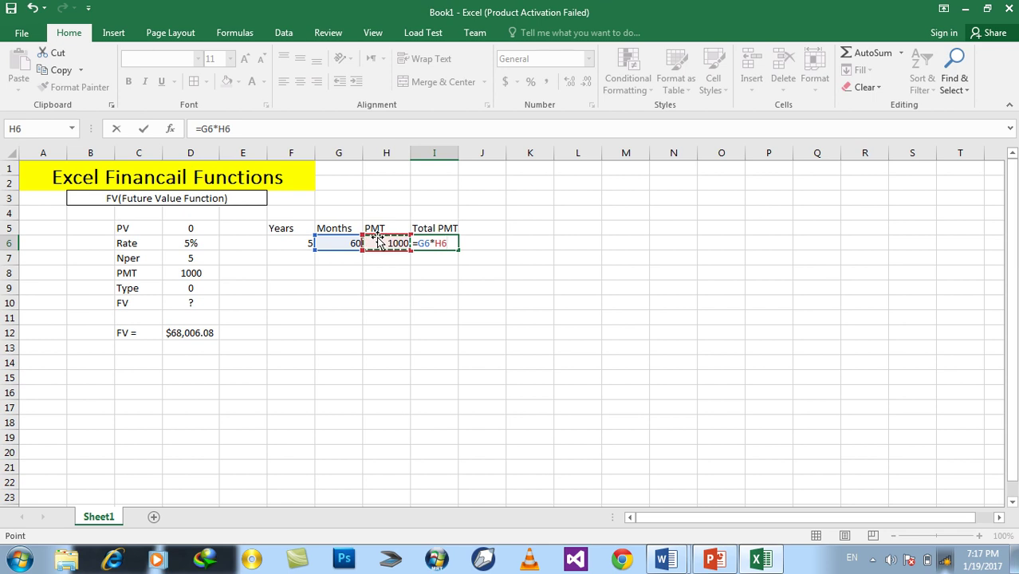
key("Return")
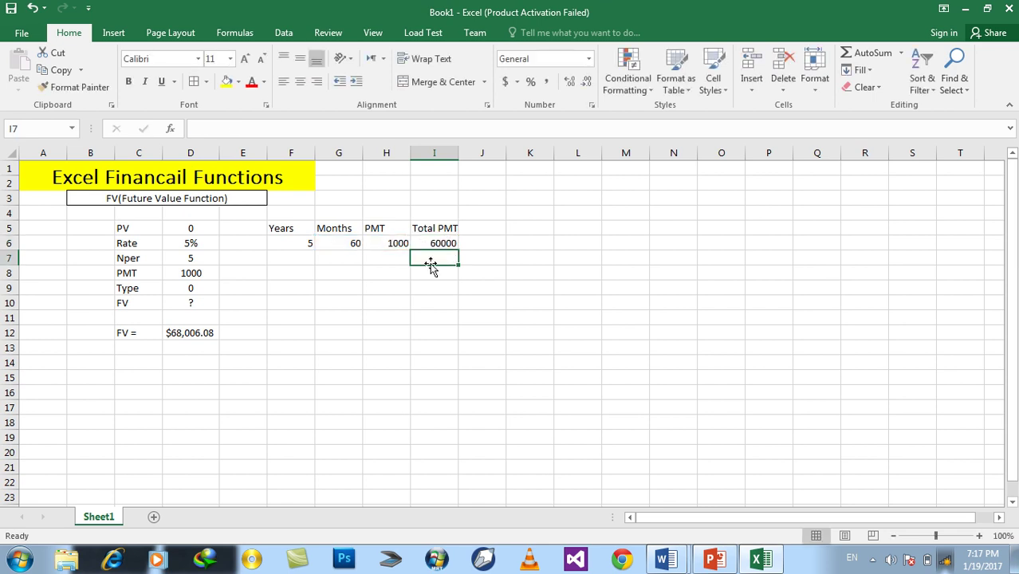
Label F8 'Profit' and enter =D12-I6 in G8, showing $8,006.08
left_click(296, 276)
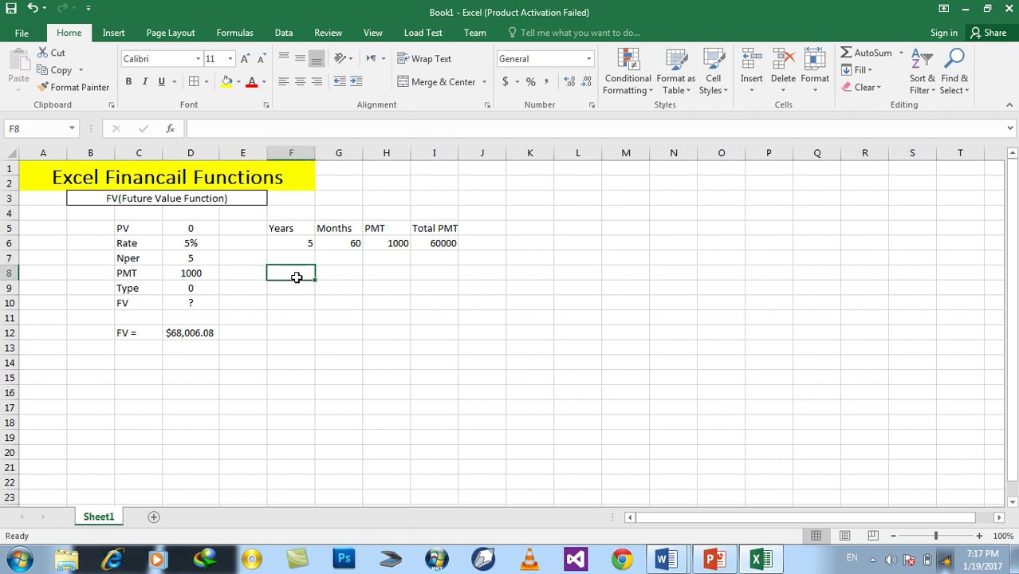
type("Profit")
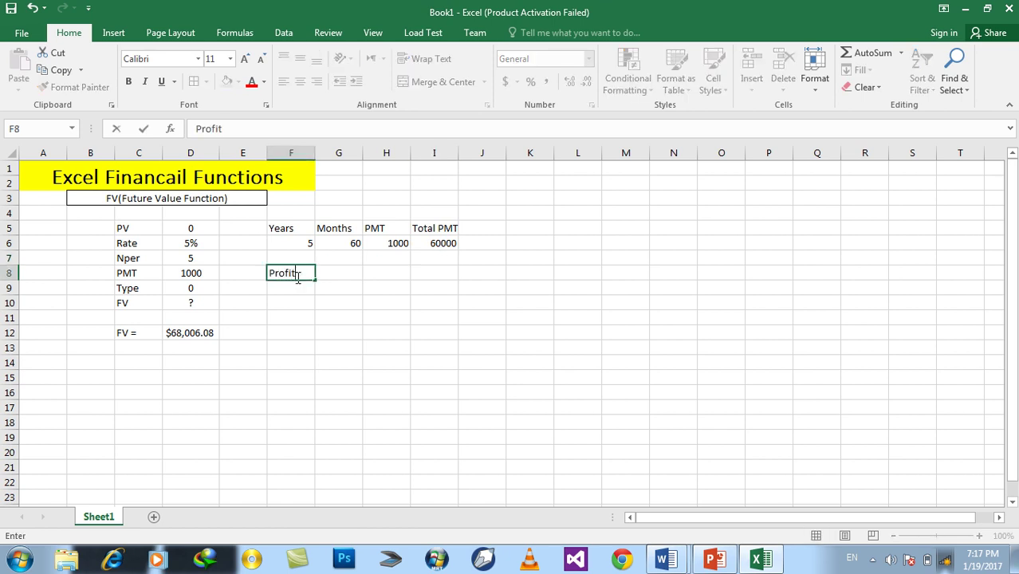
key("Tab")
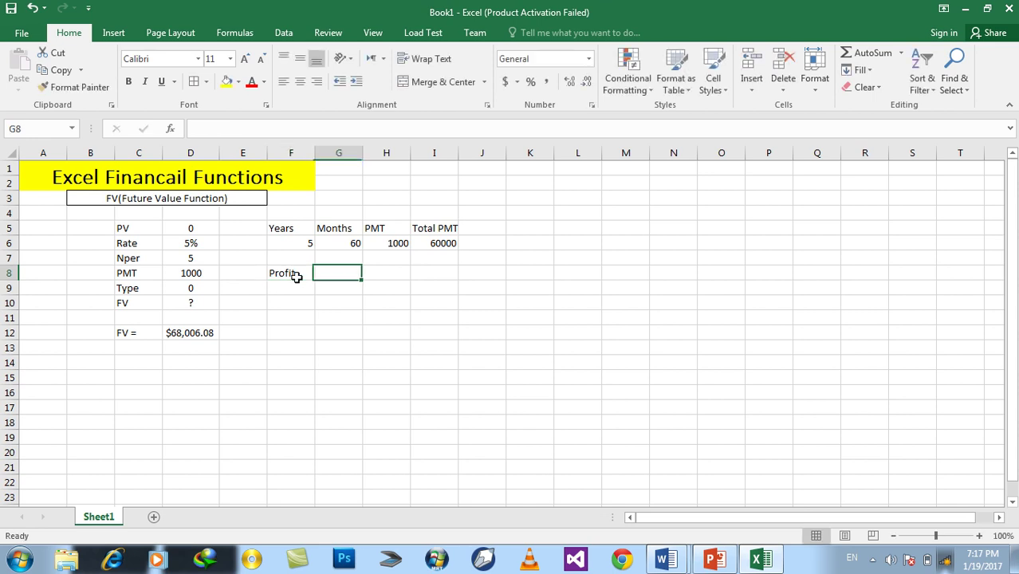
type("=")
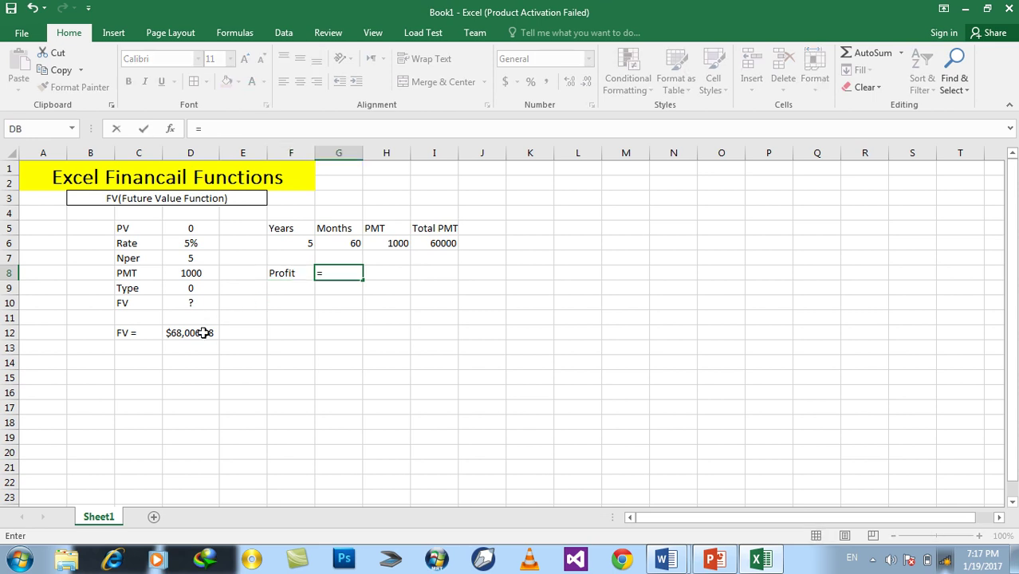
left_click(199, 334)
type("-")
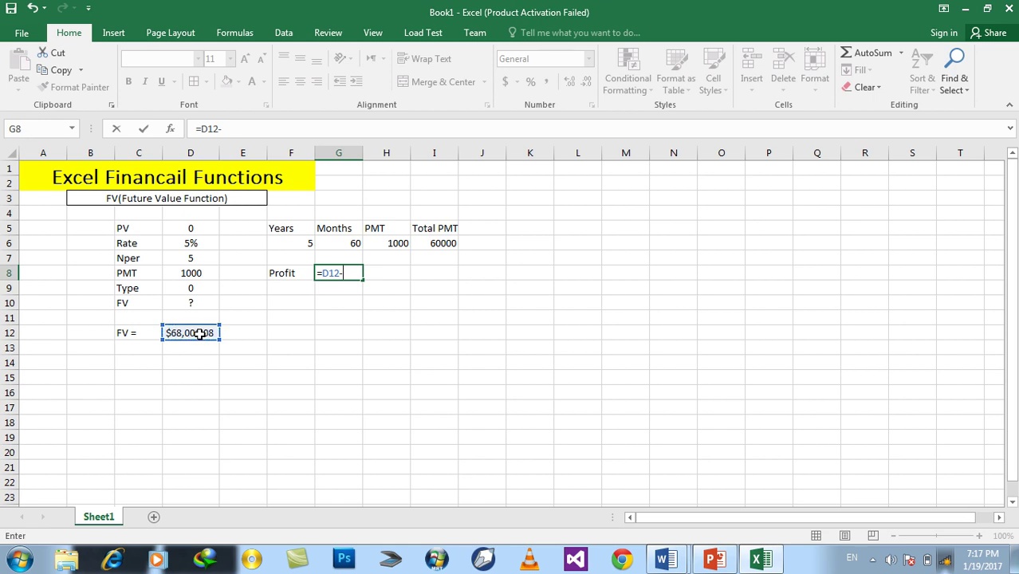
left_click(423, 237)
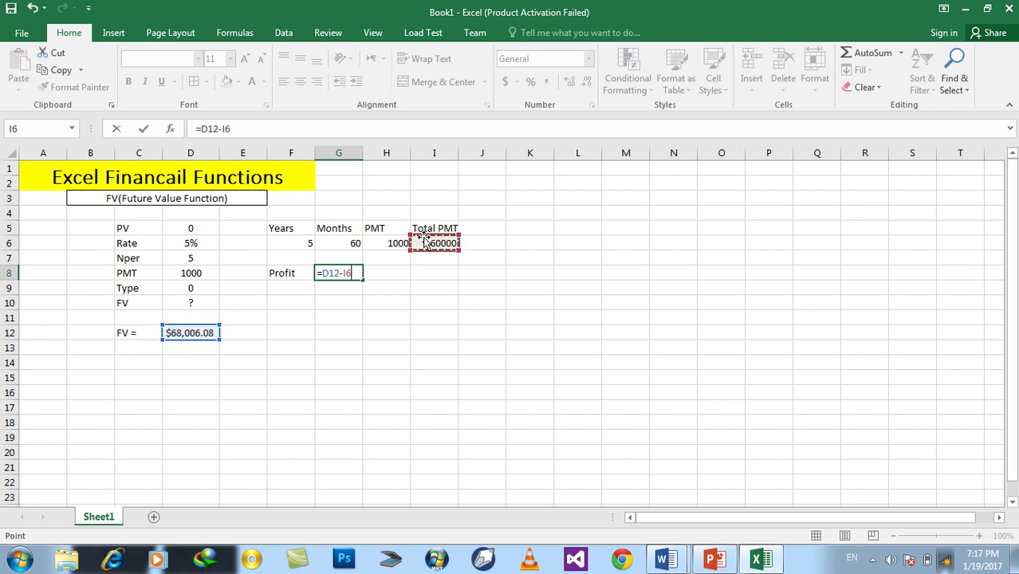
key("Return")
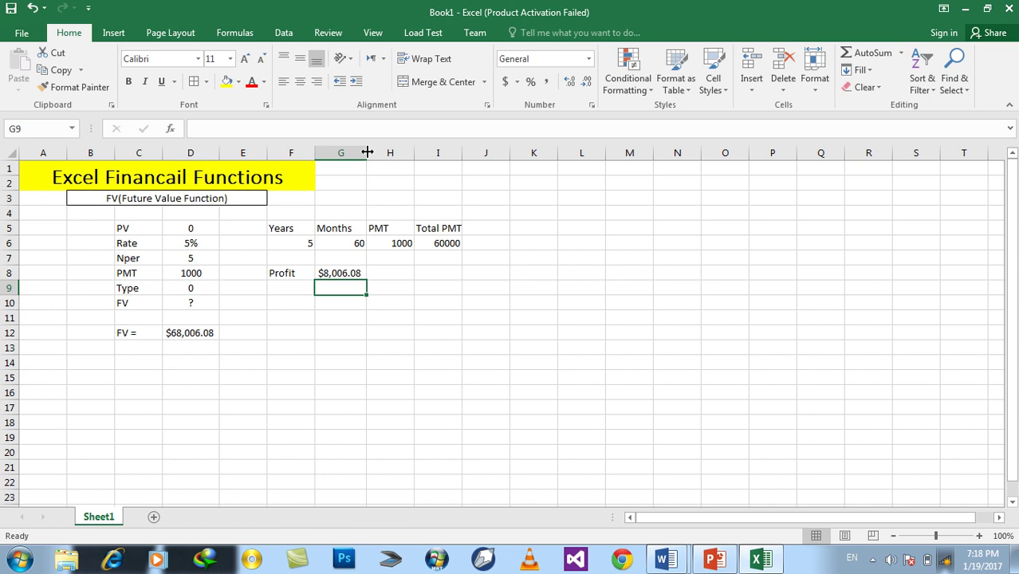
Update Nper in D7 and rewrite D12 as =FV(D6/12,D7,-D8,D5,0)
left_click(188, 258)
type("5")
key("Return")
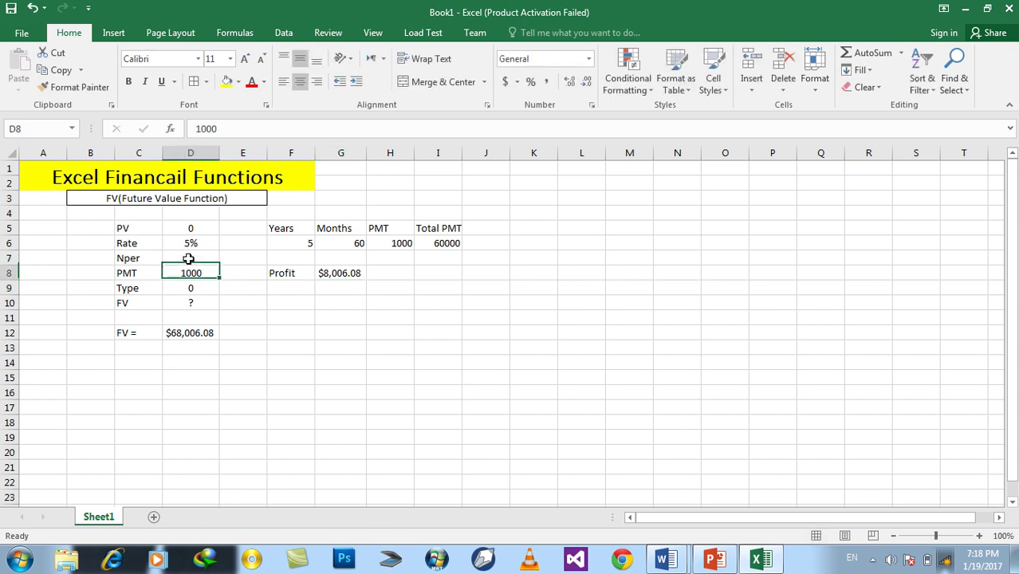
left_click(199, 334)
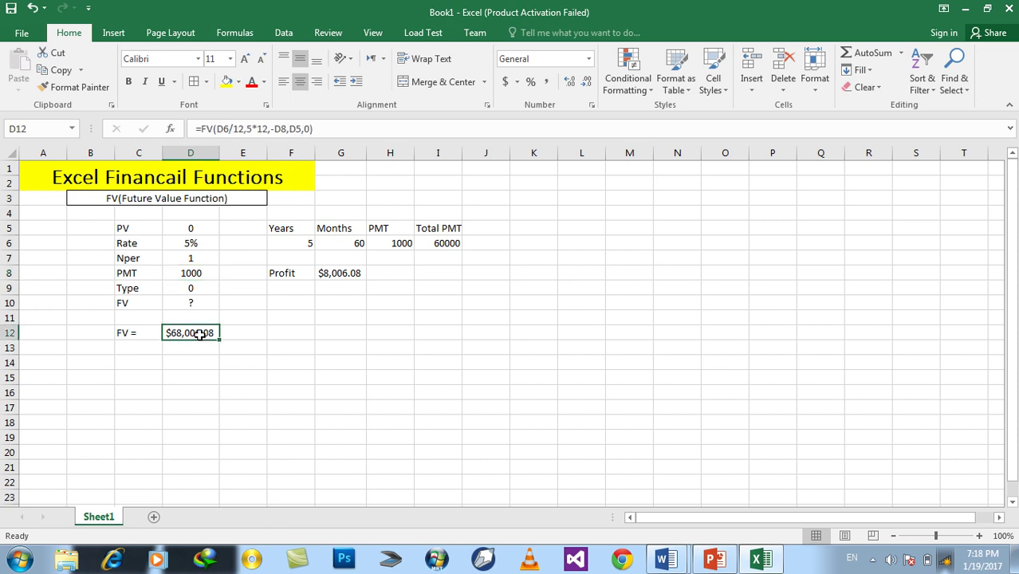
type("=FV(")
left_click(187, 243)
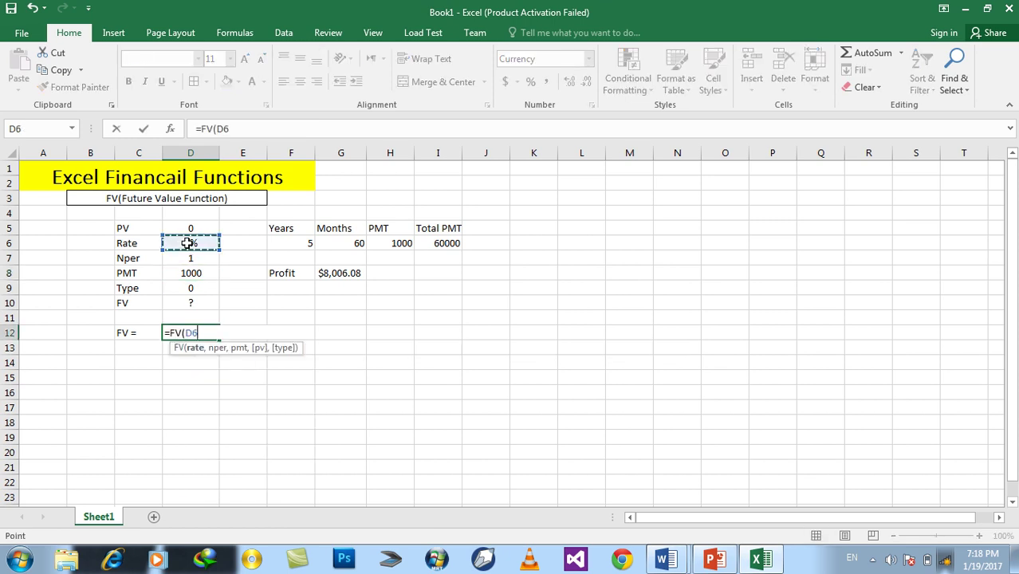
type("/12,")
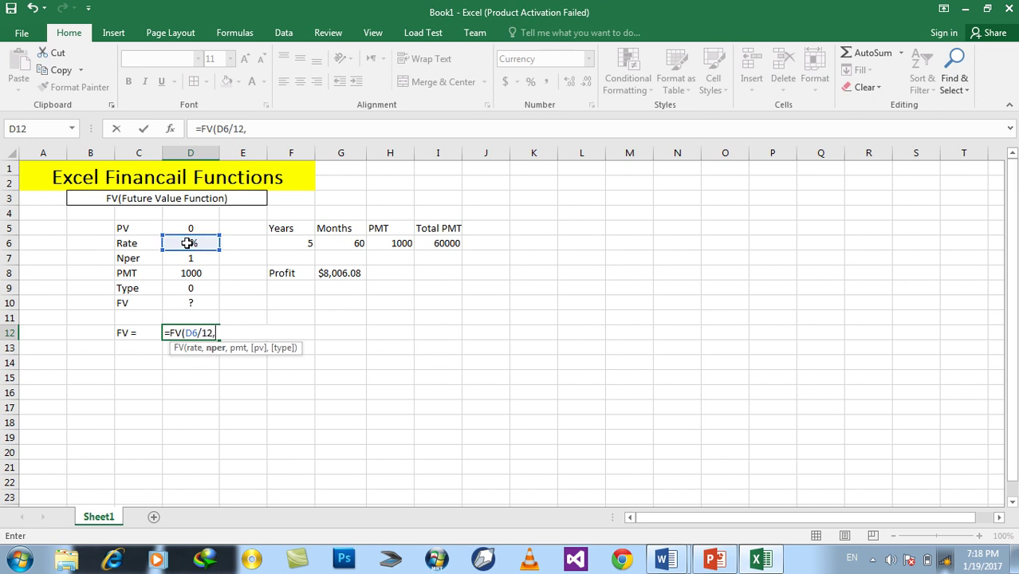
left_click(190, 259)
type(",")
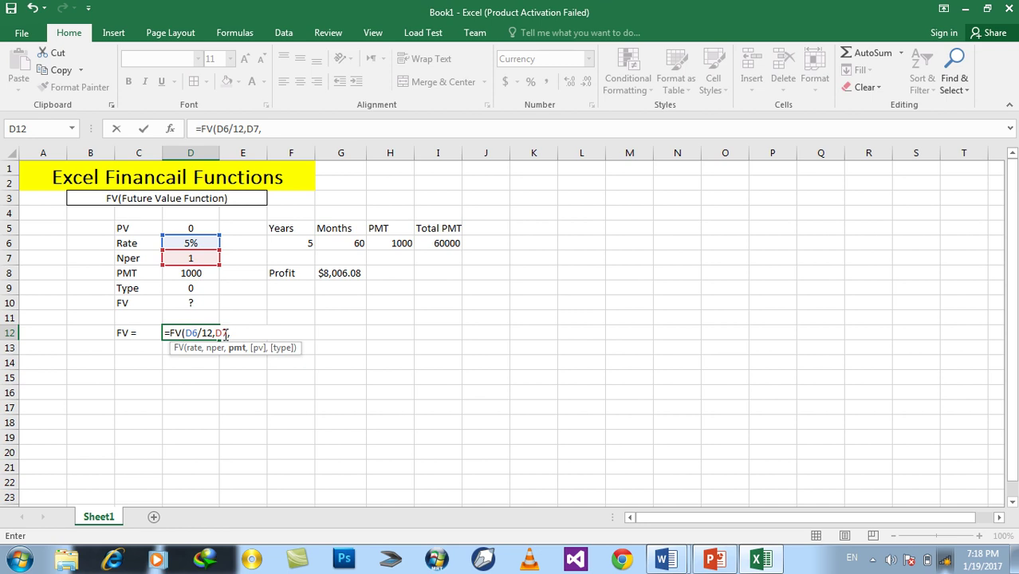
type("-")
left_click(192, 271)
type(",")
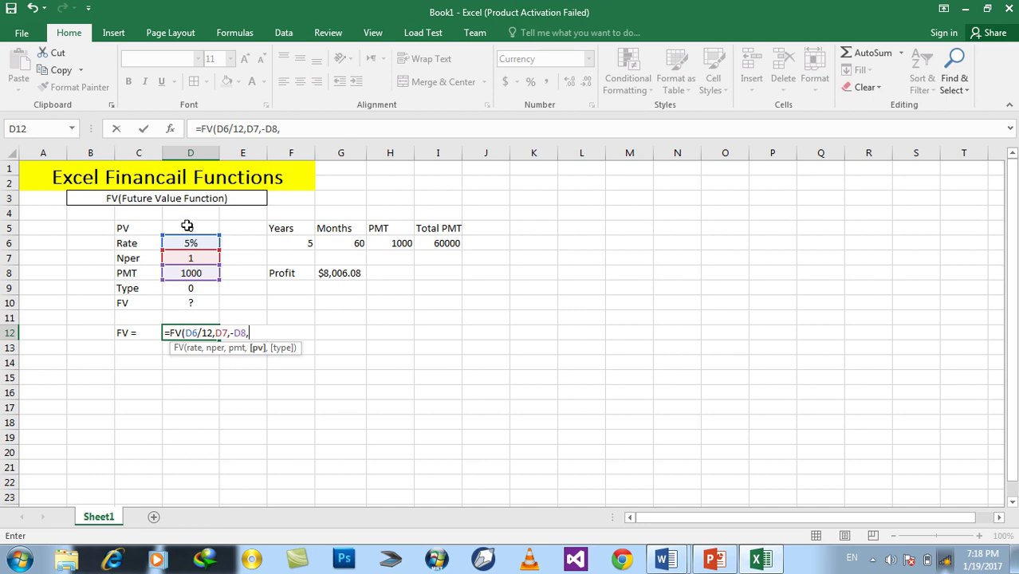
left_click(187, 228)
type(",")
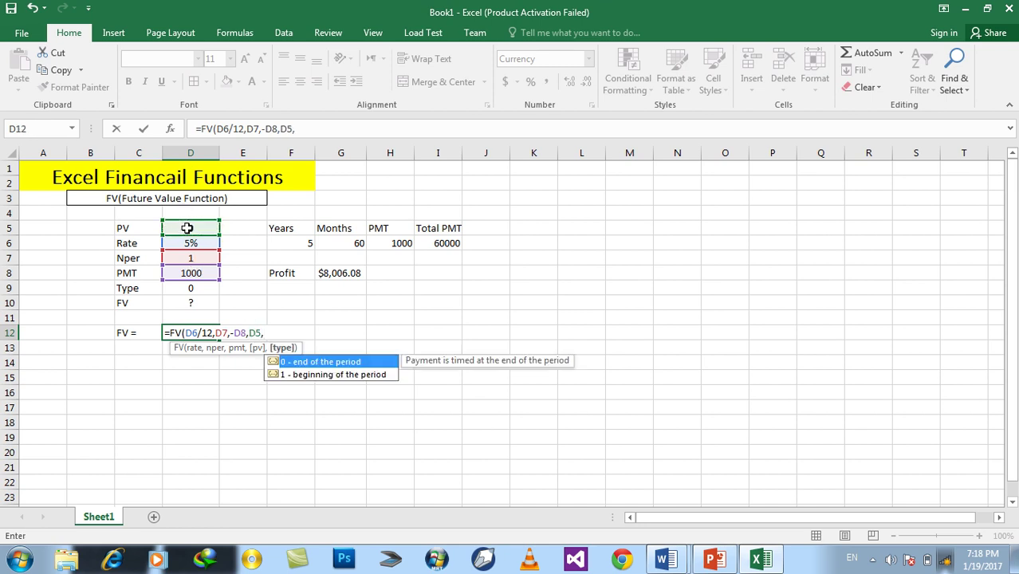
type("0")
type(")")
key("Return")
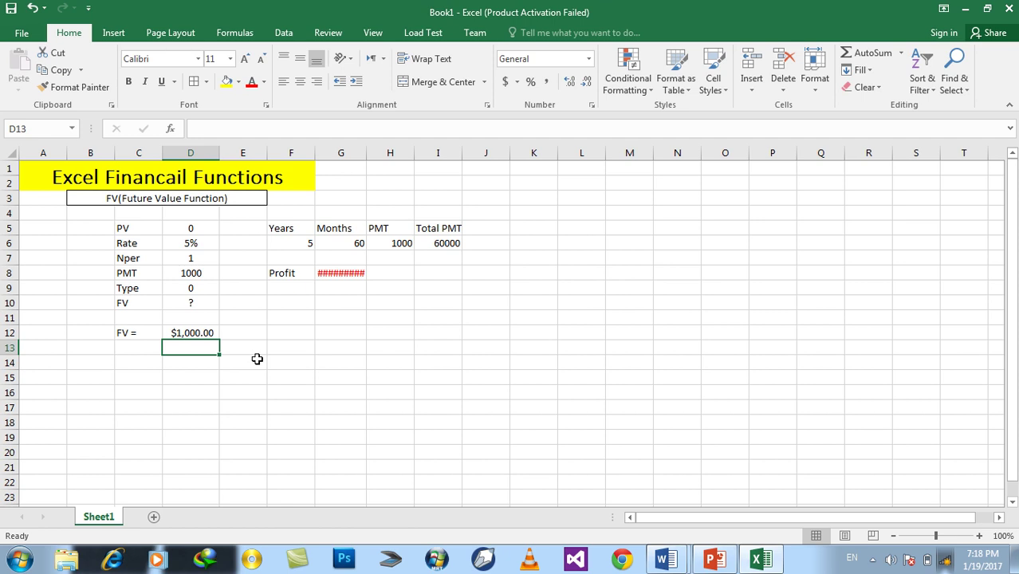
Change the FV periods argument to D7*12, giving $12,278.86
left_click(213, 335)
double_click(216, 333)
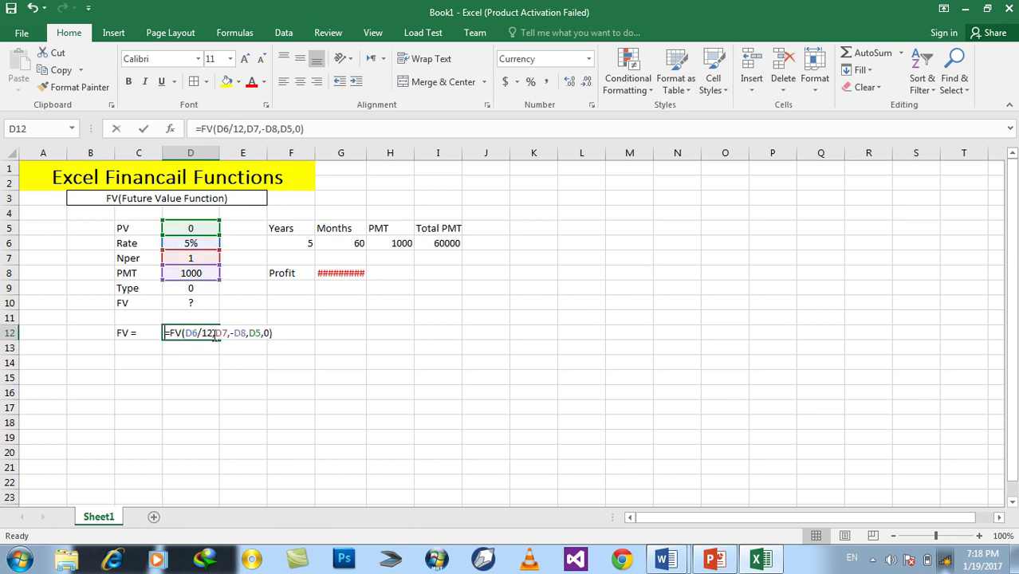
left_click(227, 333)
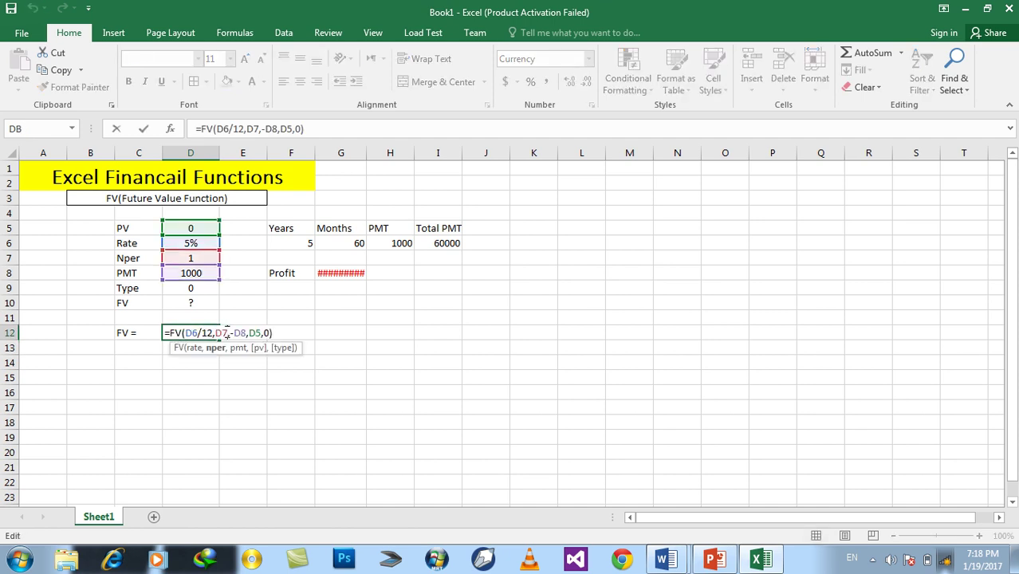
type("*")
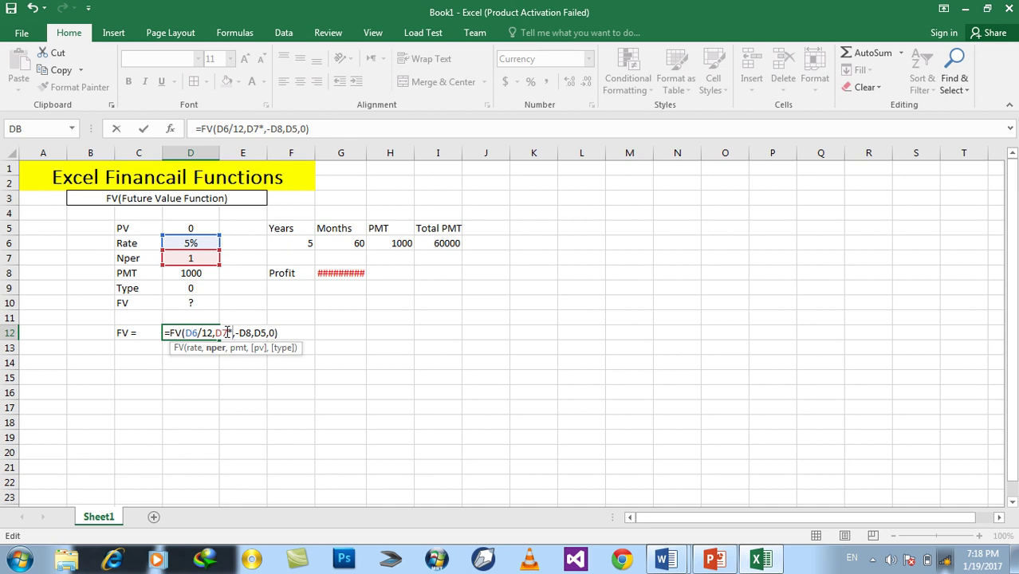
type("12")
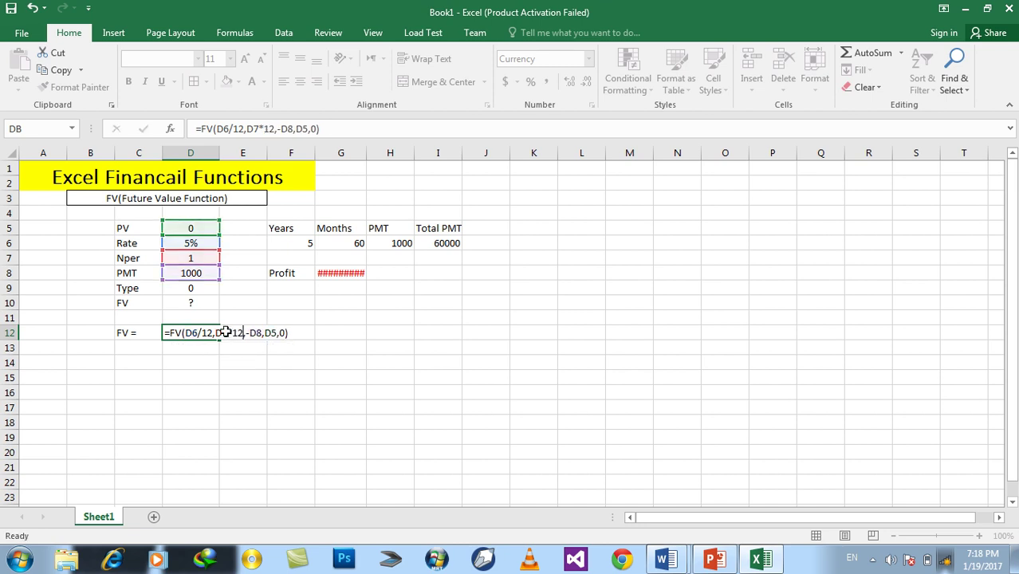
key("Return")
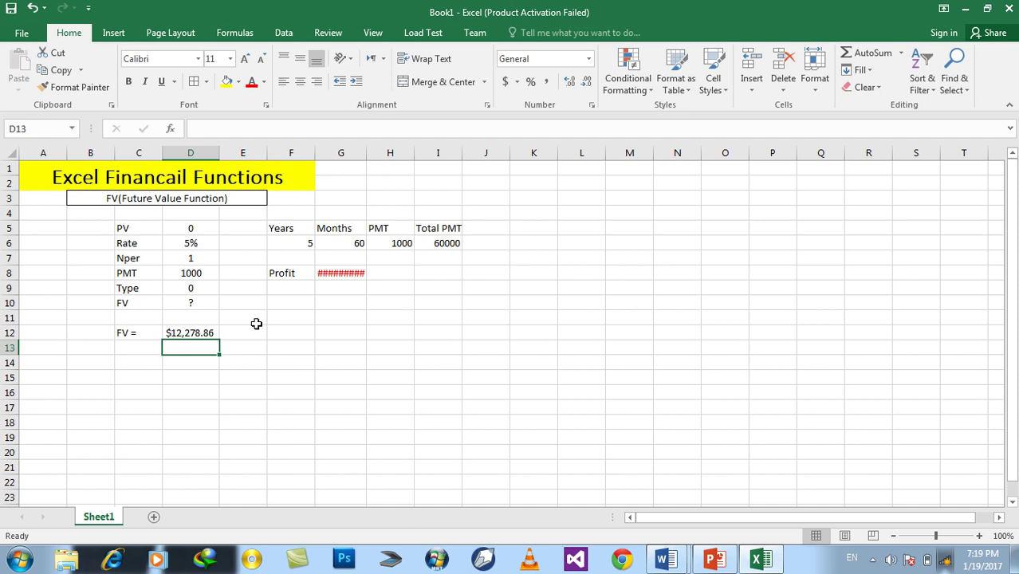
left_click(191, 253)
Set Nper to 0.5 and widen column G so Profit shows ($53,937.15)
type("0.5")
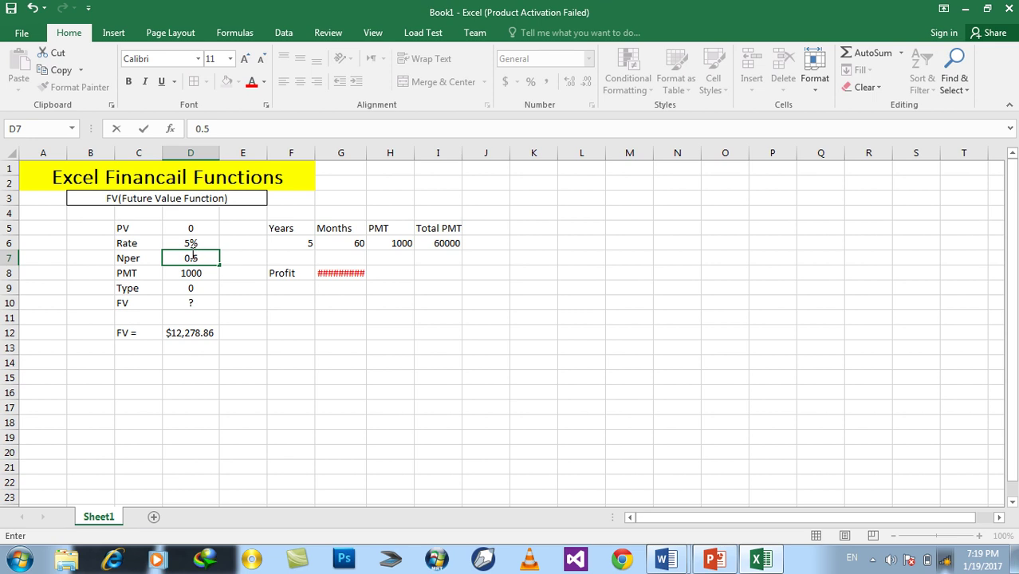
key("Return")
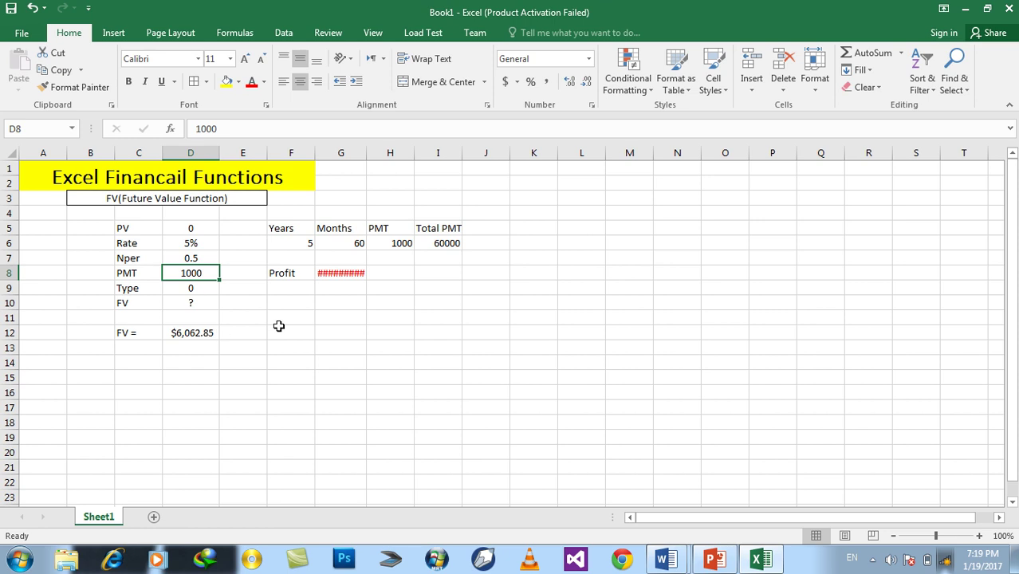
key("ctrl+End")
left_click_drag(365, 154, 375, 153)
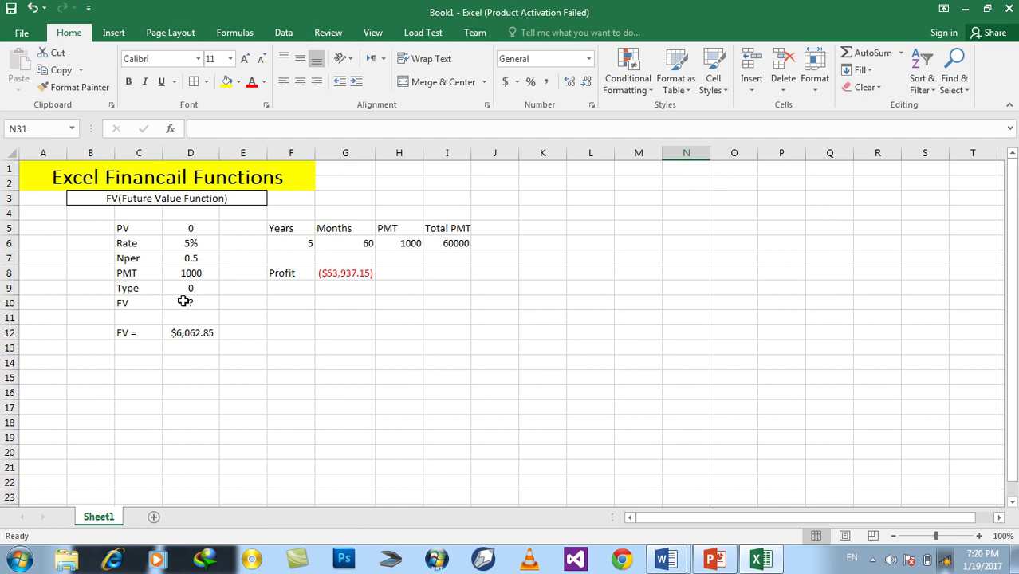
Enter the first rows of the second table in C15:D17: PV 0, PMT 1000, Nper 2
left_click(145, 374)
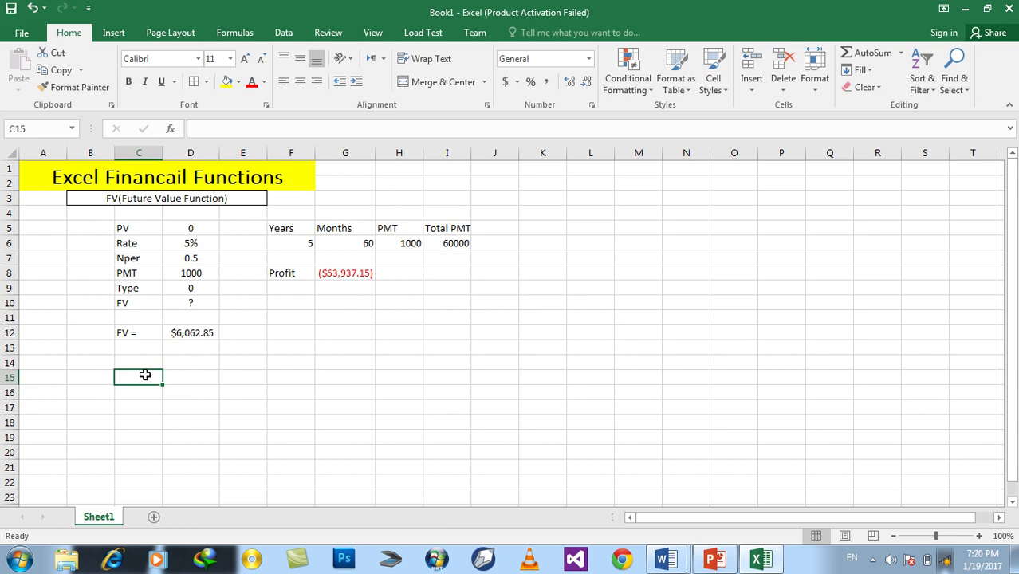
type("P")
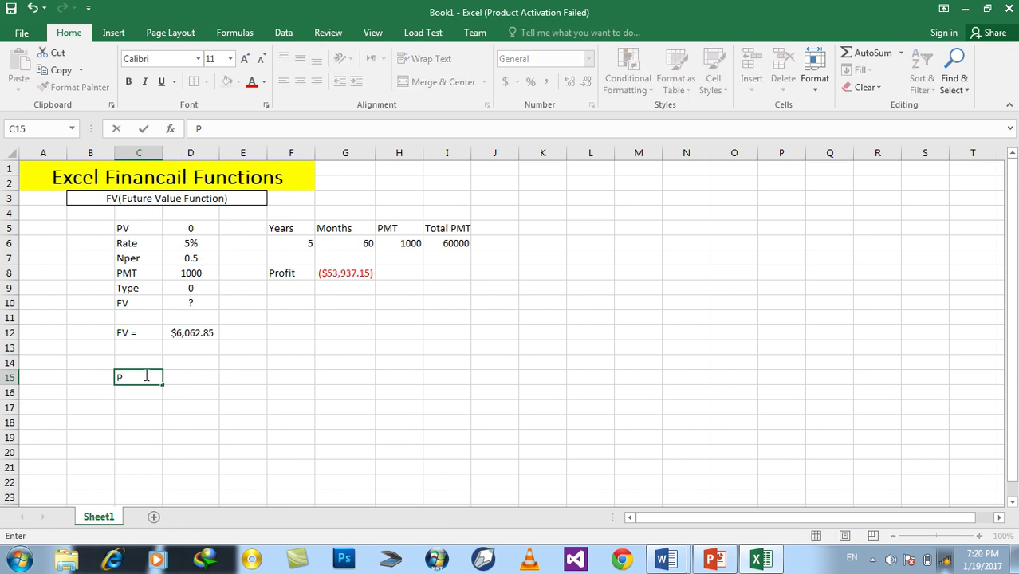
type("V")
key("Right")
type("0")
key("Return")
key("Left")
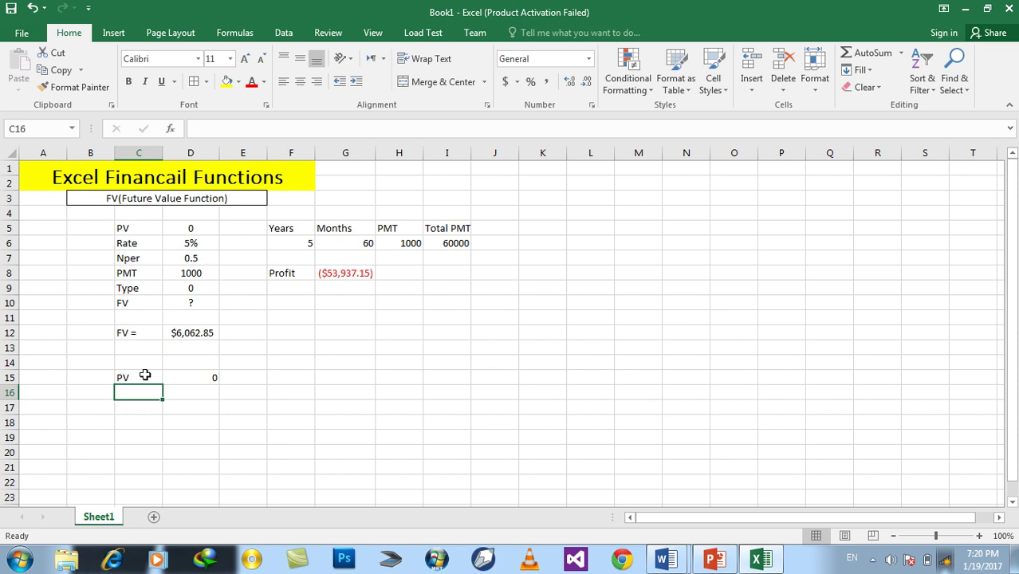
type("PMT")
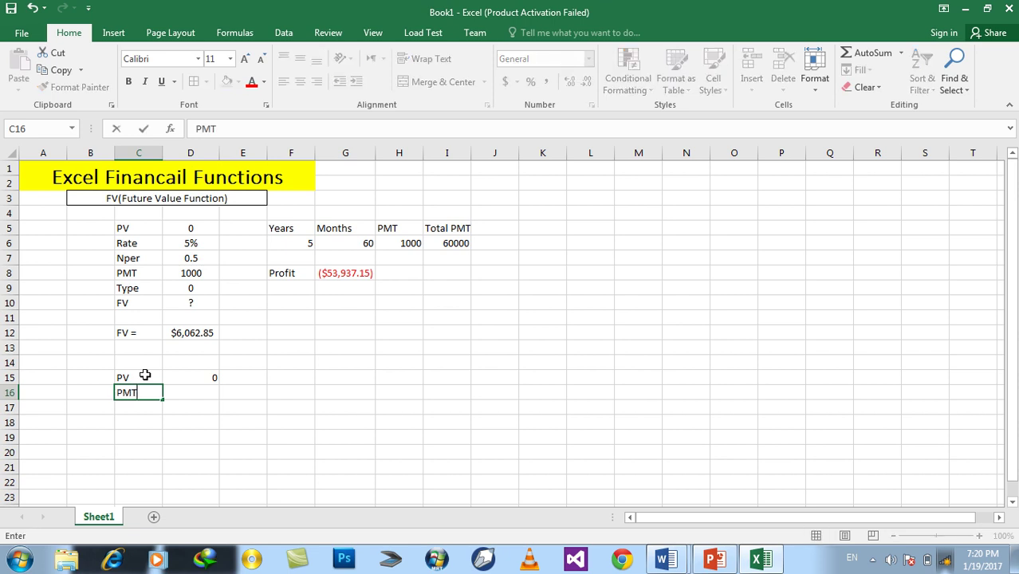
key("Right")
type("1000")
key("Return")
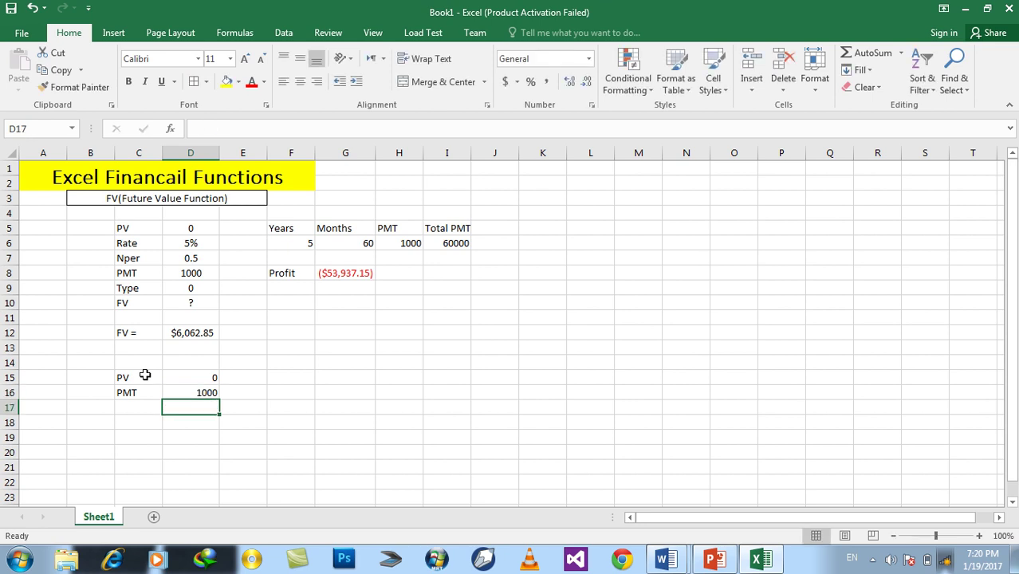
key("Up")
key("Left")
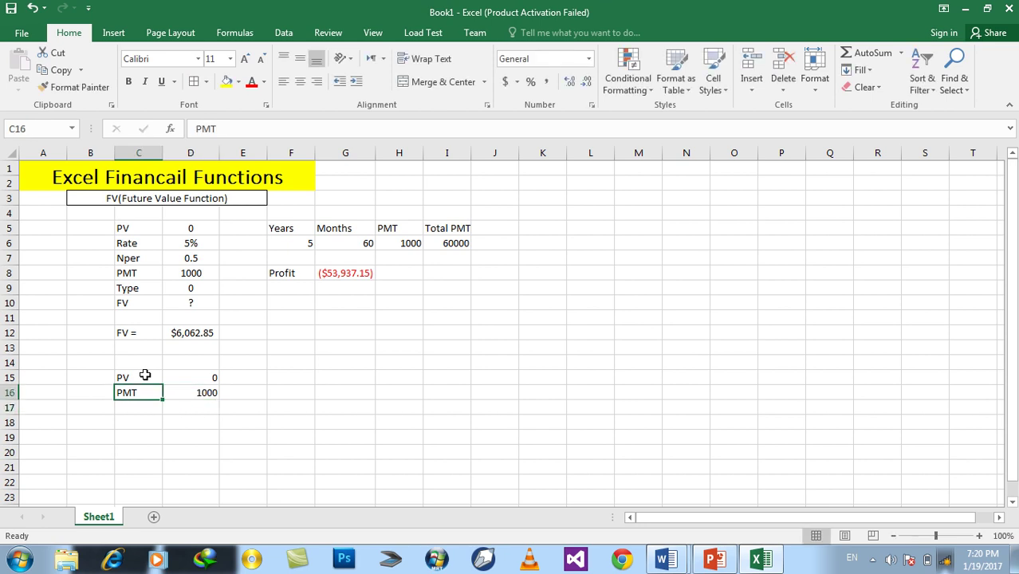
key("Left")
key("Down")
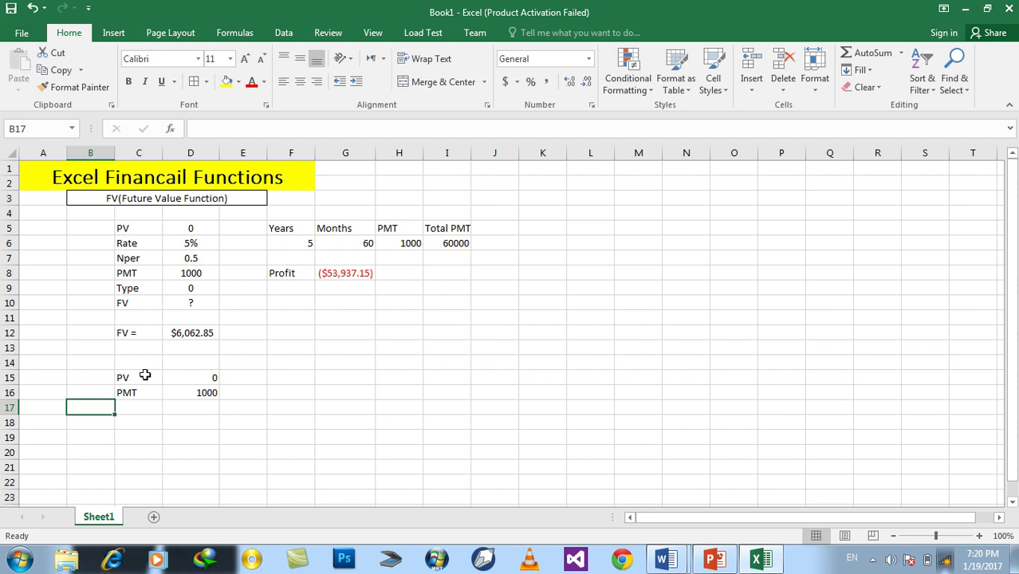
key("Right")
type("Nper")
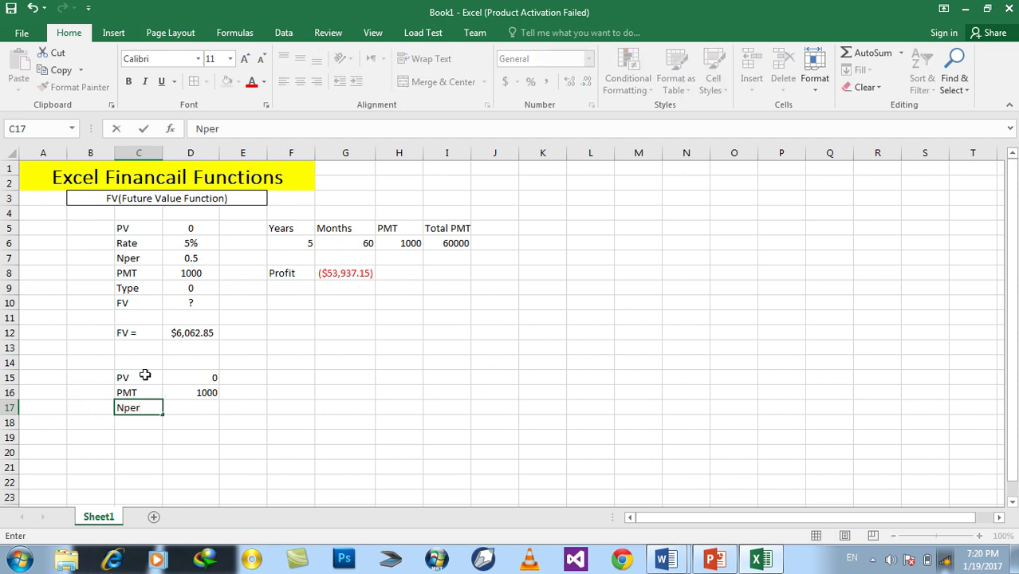
key("Tab")
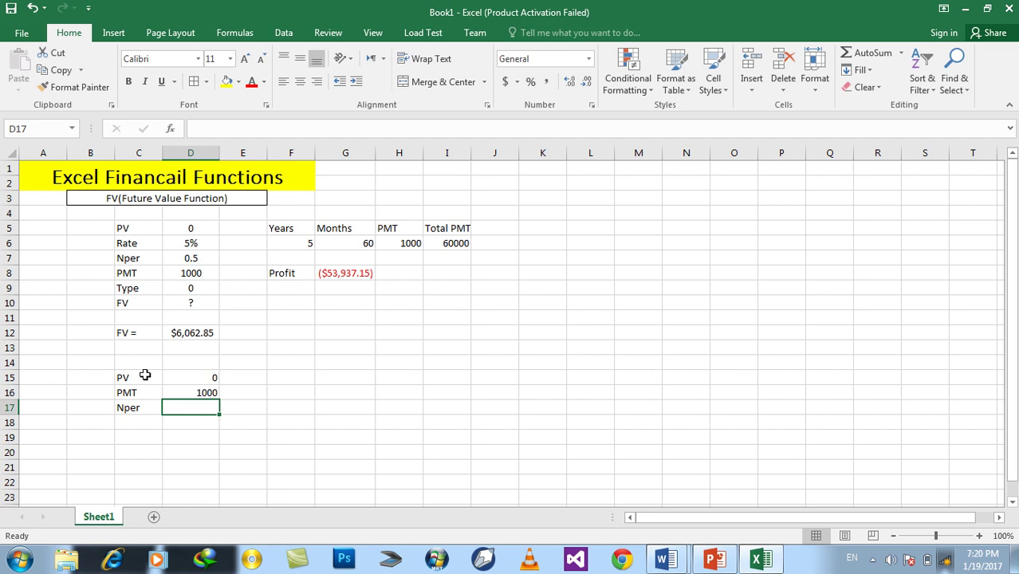
type("2")
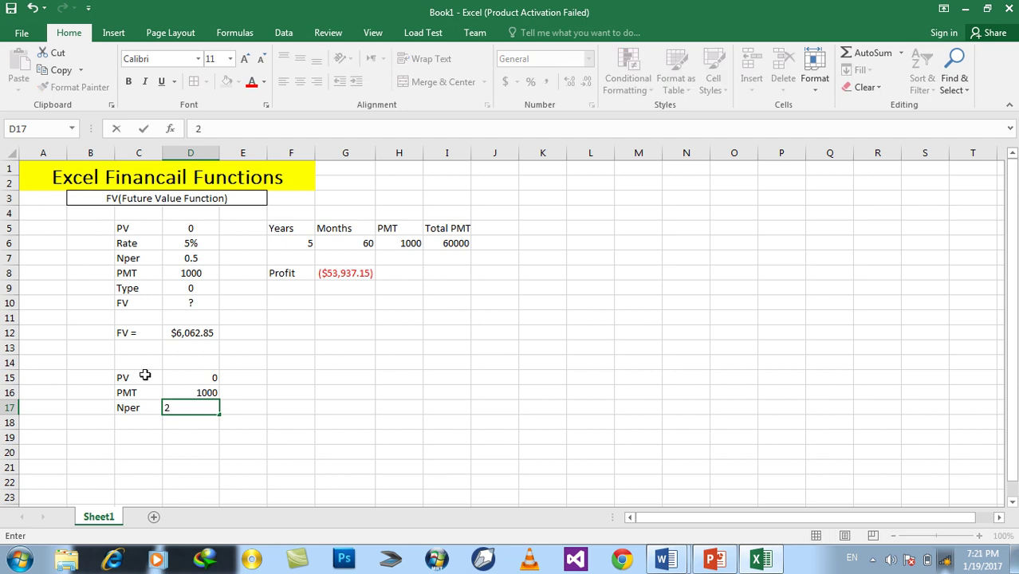
key("ctrl+Return")
Add the Rate 5%, Type 0 and FV ? rows in C18:D20
key("Up")
key("Down")
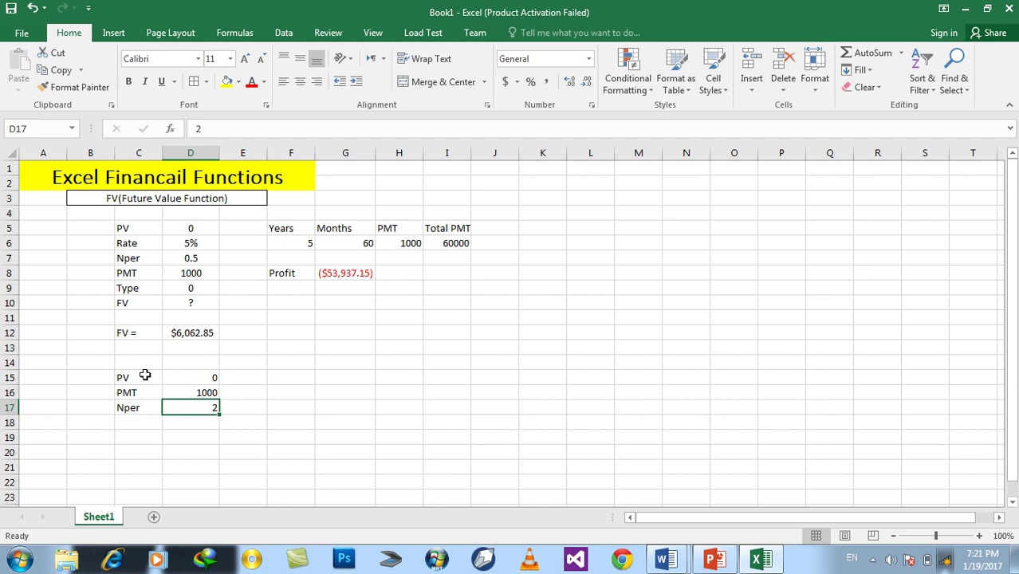
key("Down")
key("Left")
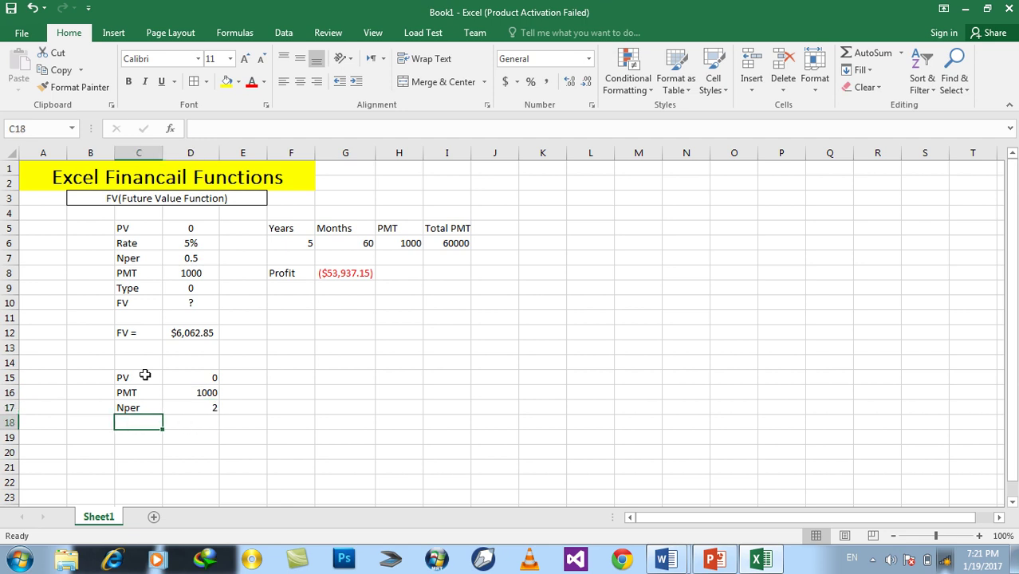
type("Rate")
key("Tab")
type("5")
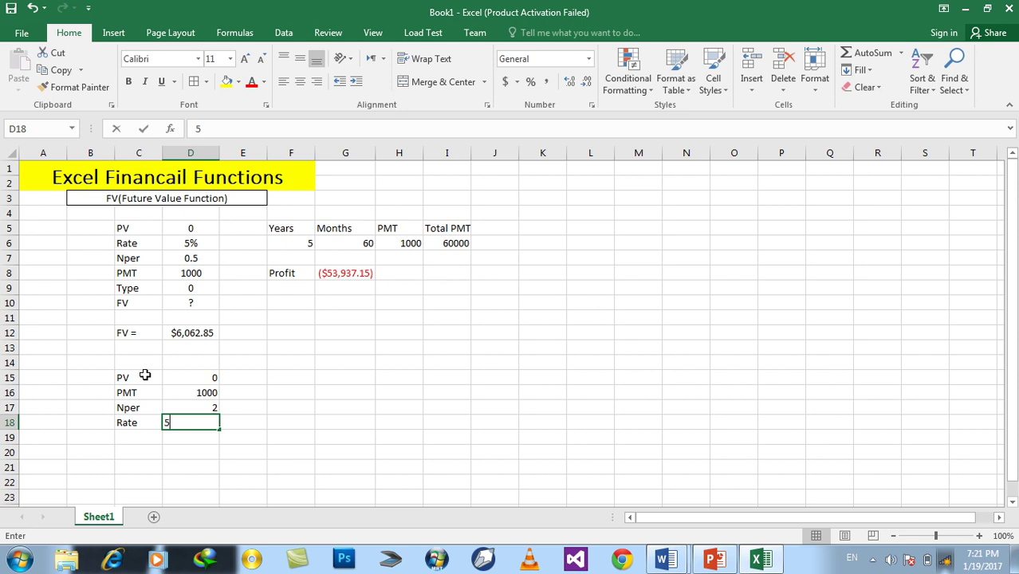
type("%")
key("Return")
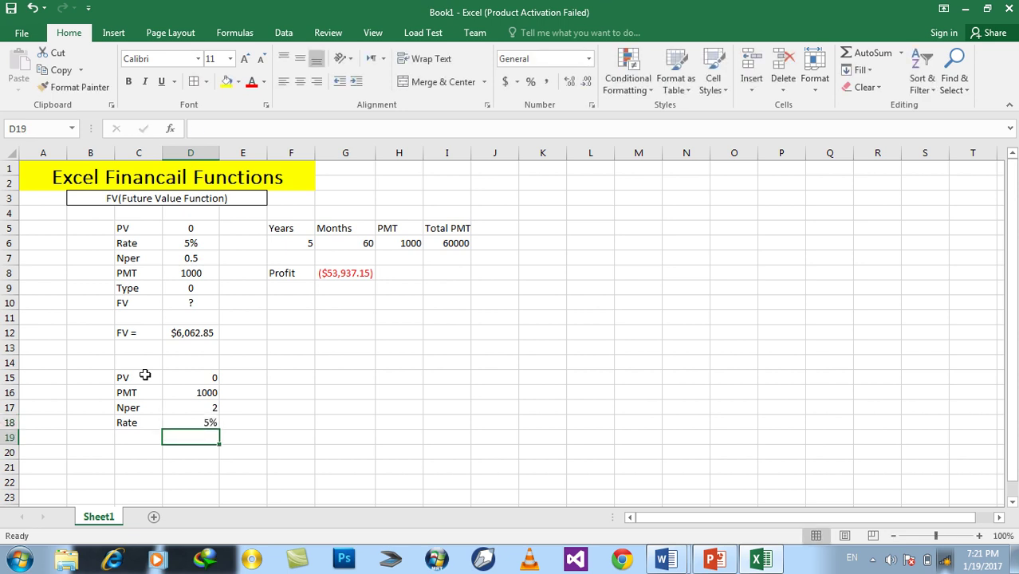
key("Left")
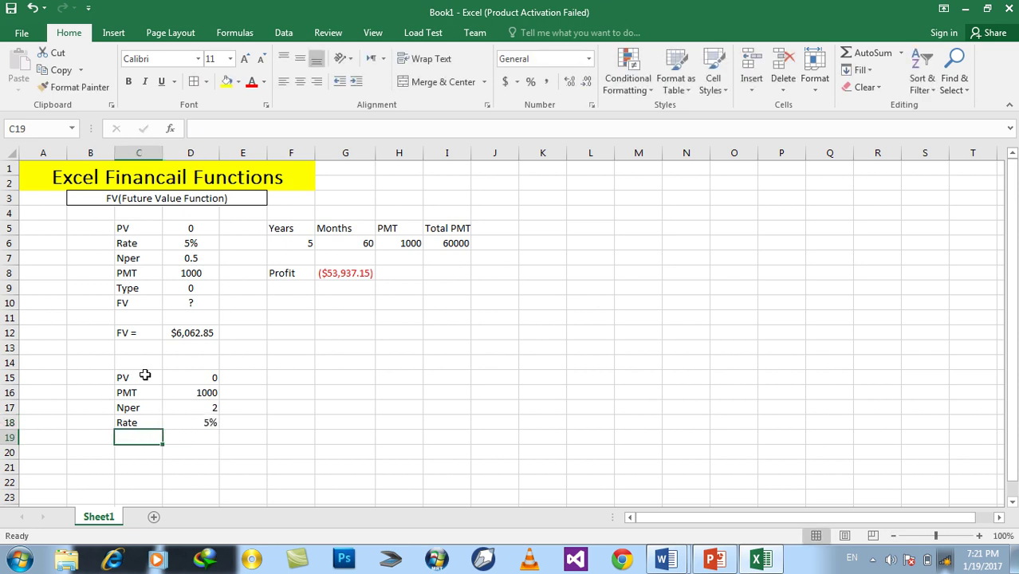
type("Type")
key("Right")
type("0")
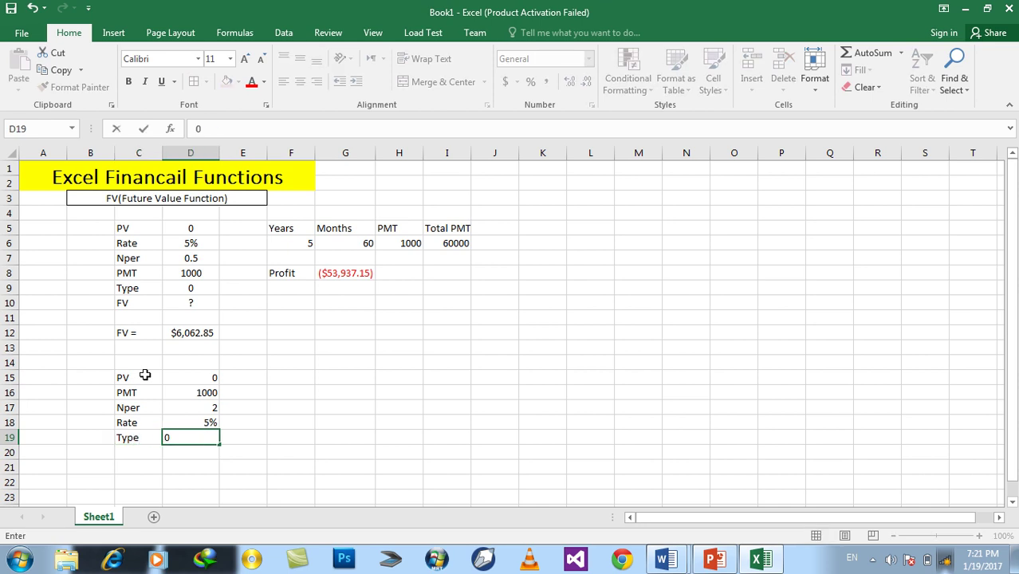
key("Return")
key("Left")
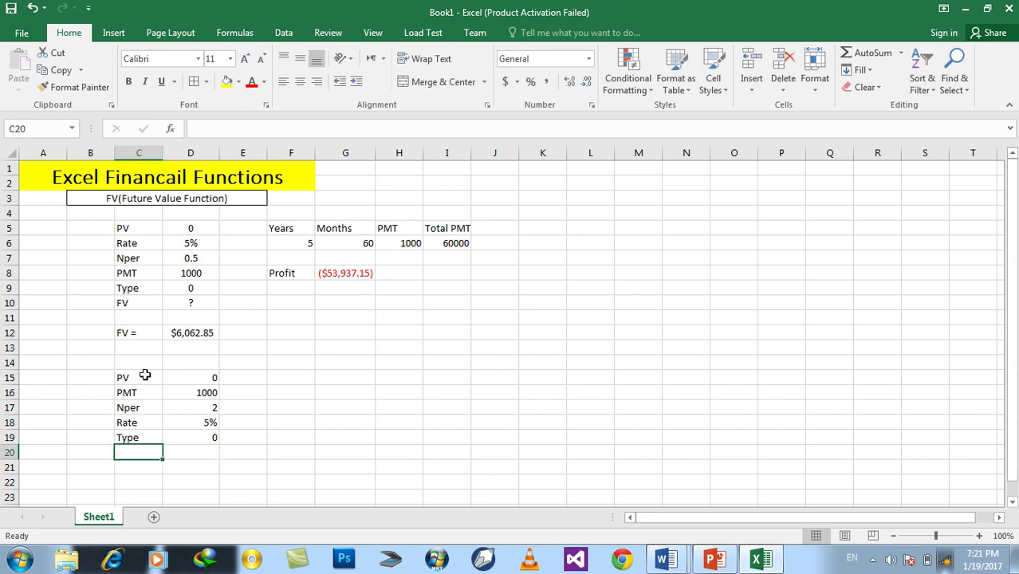
type("FV")
key("Right")
type("?")
key("Return")
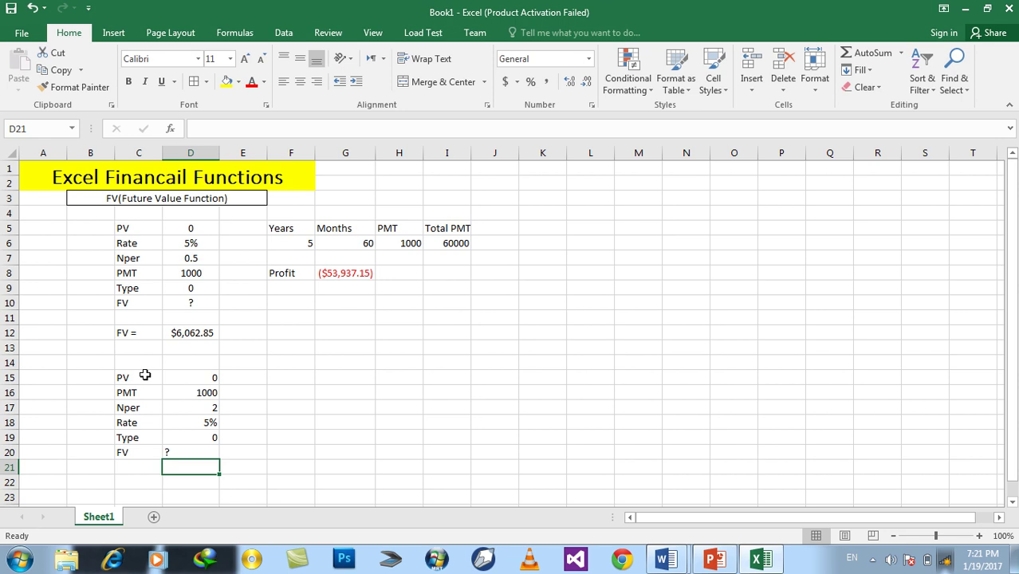
Centre the second table's values in D15:D20
left_click_drag(193, 376, 194, 452)
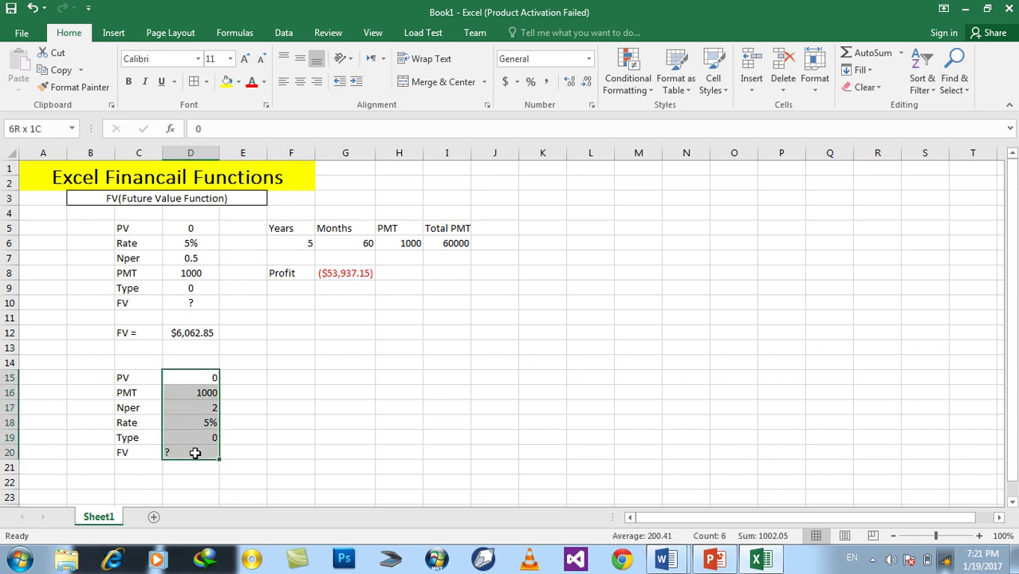
left_click(299, 81)
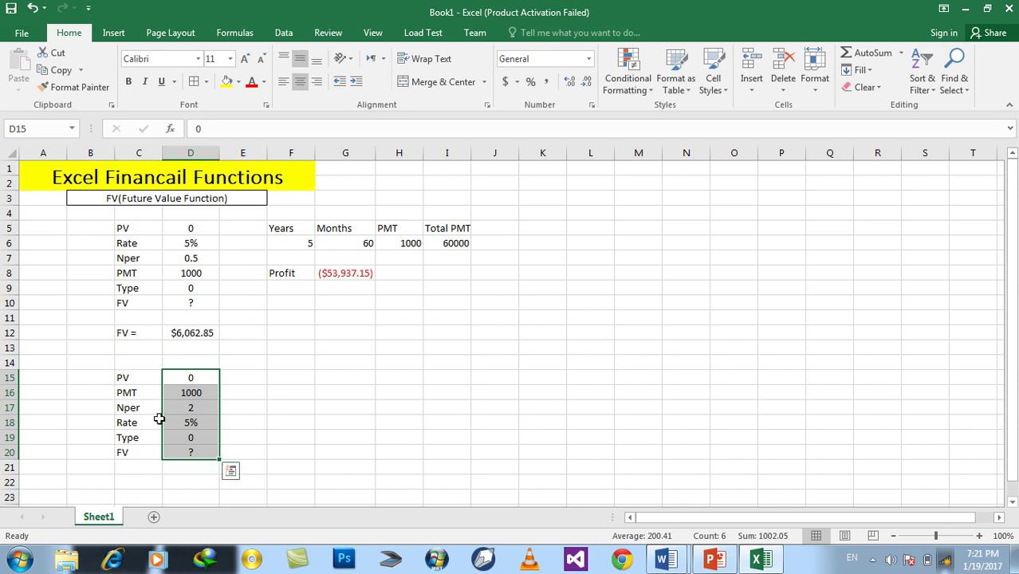
left_click(183, 452)
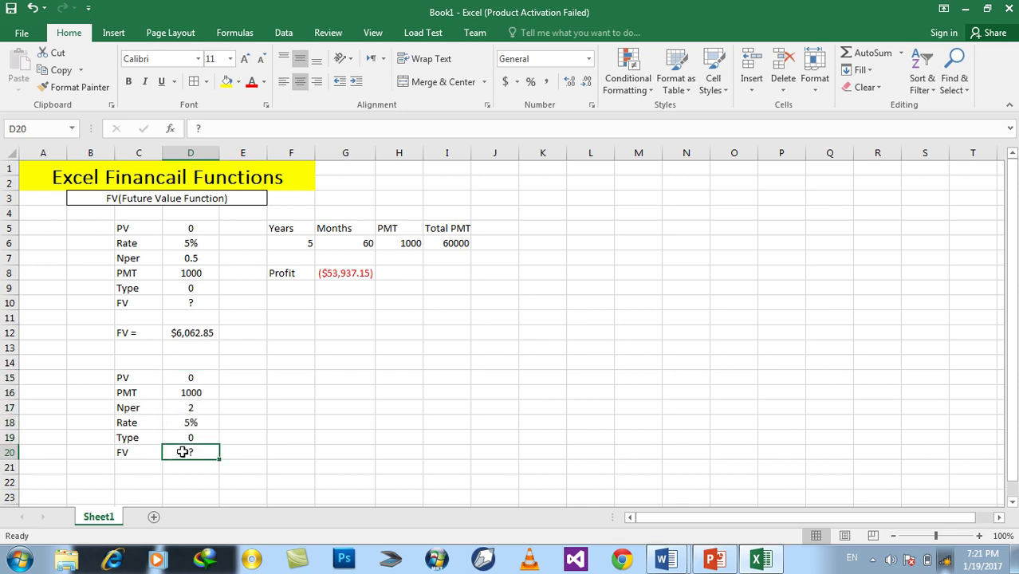
Label cell C21 with 'FV ='
key("Return")
key("Left")
type("FV")
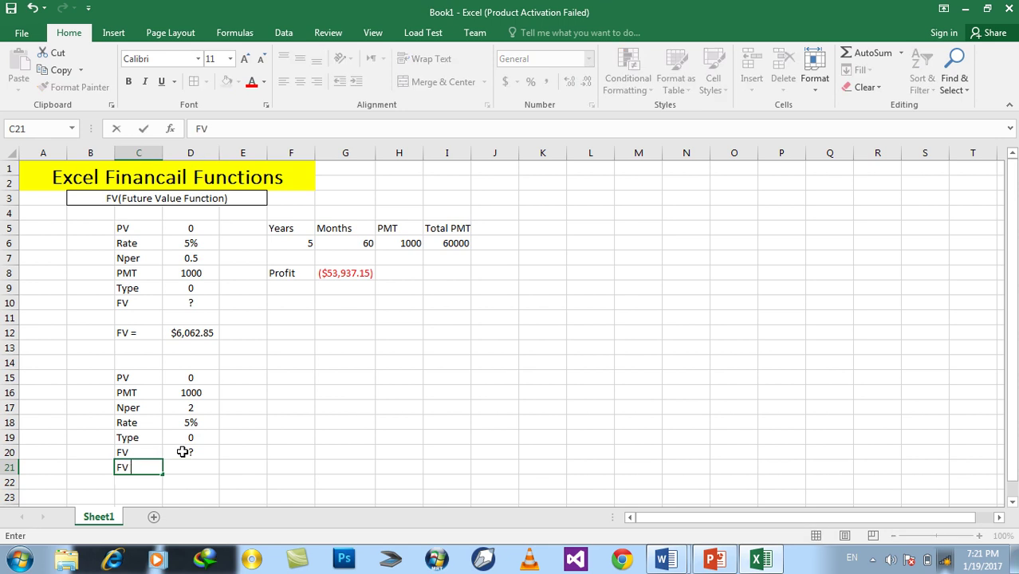
type(" =")
key("Tab")
Enter =FV(D18,D17,-D16,D15,0) in D21 by clicking the argument cells
type("=")
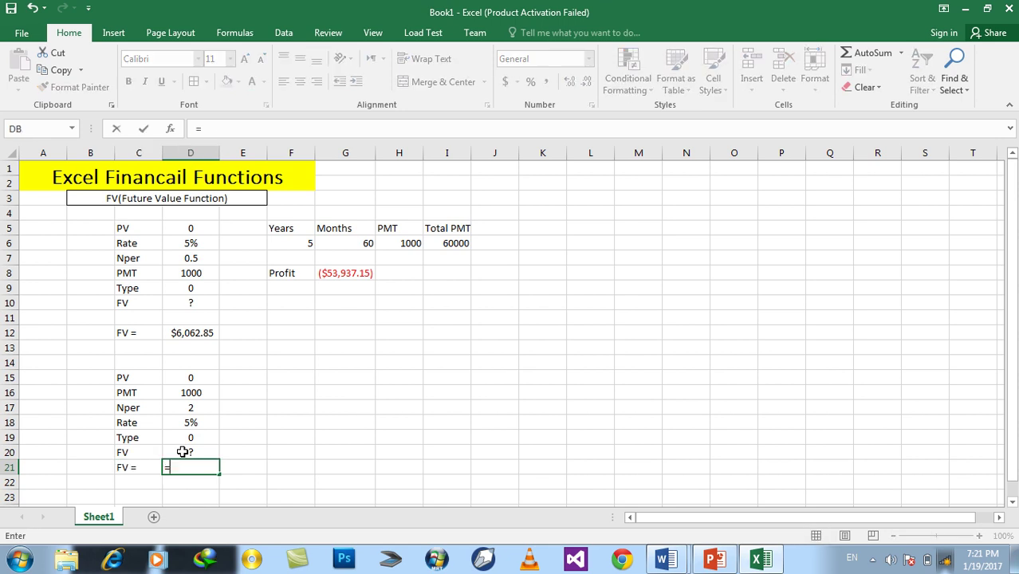
type("FV(")
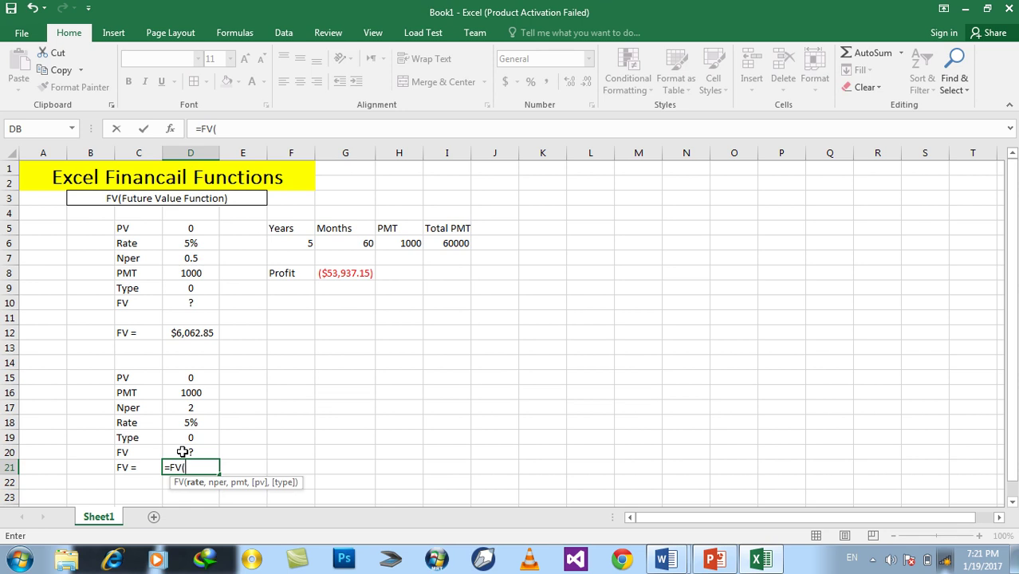
left_click(190, 421)
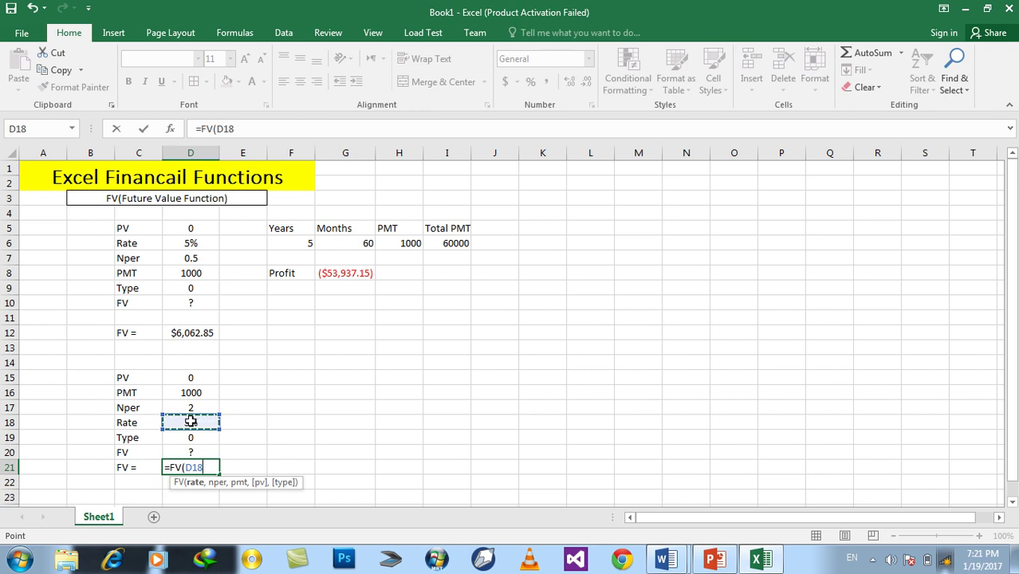
type(",")
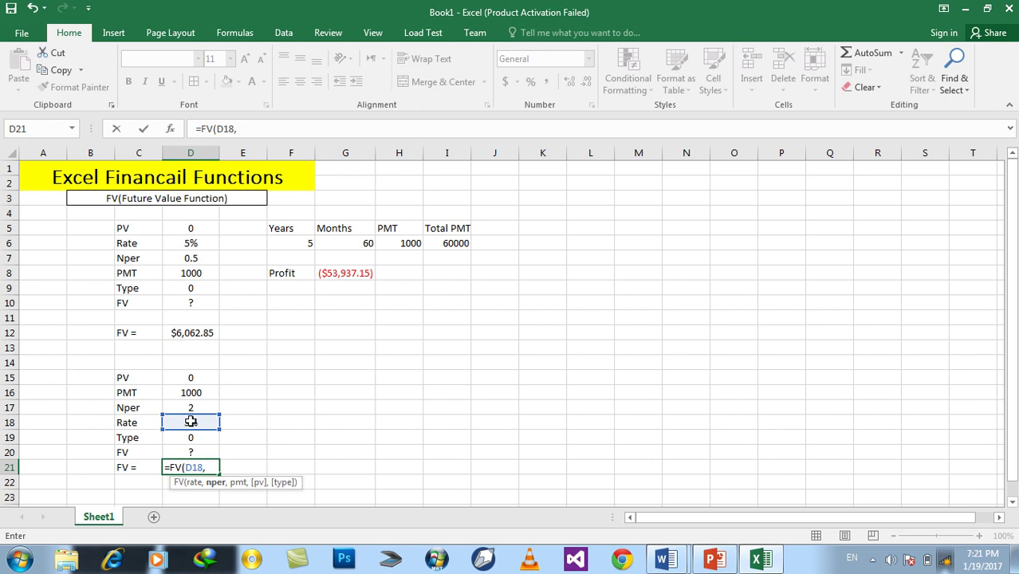
left_click(198, 406)
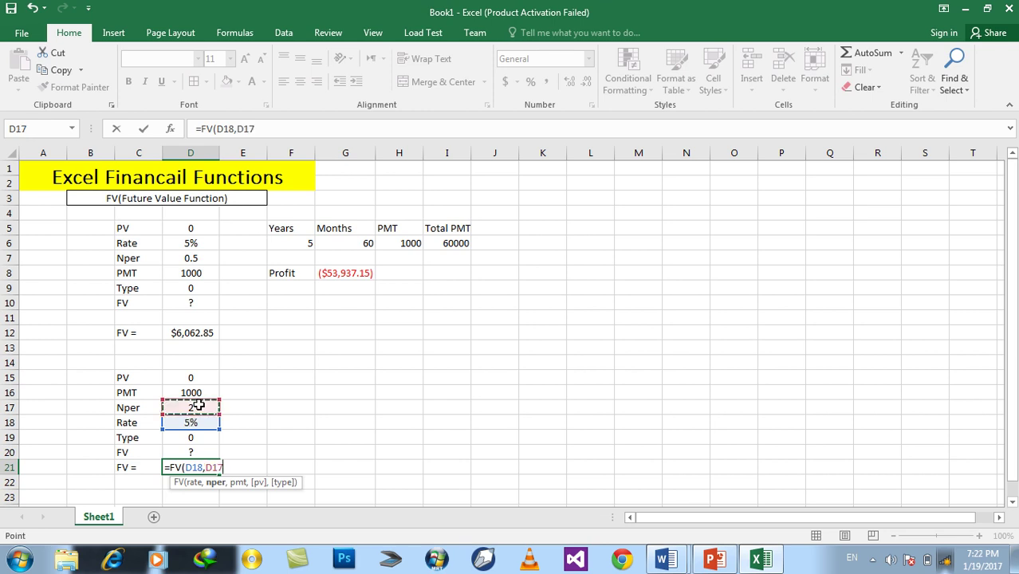
type(",")
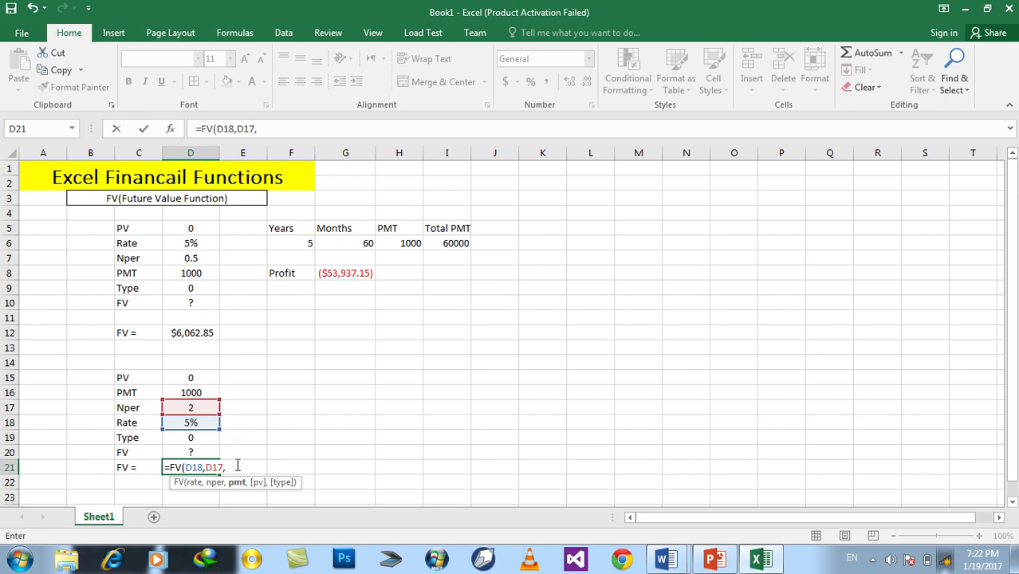
type("-")
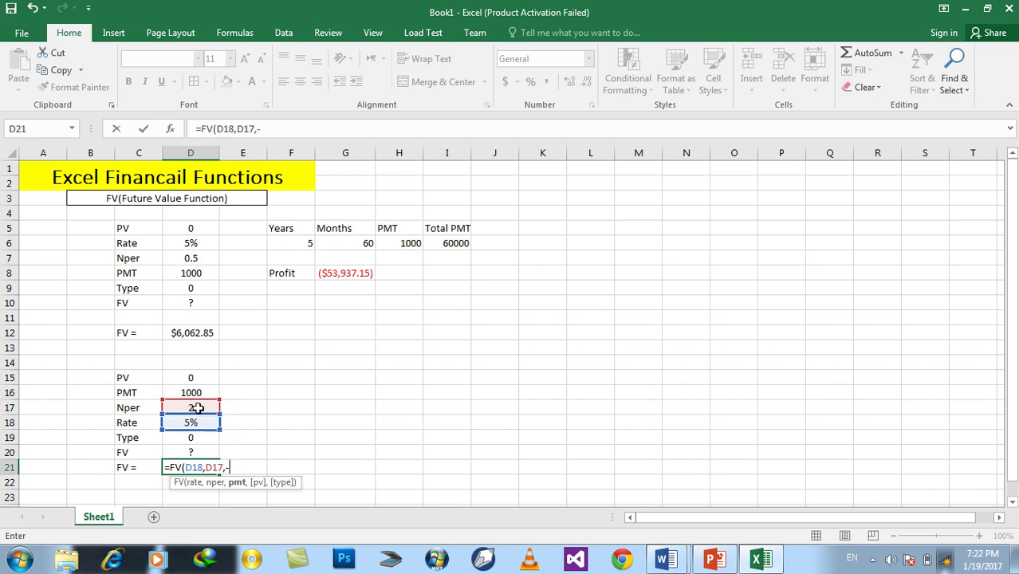
left_click(192, 391)
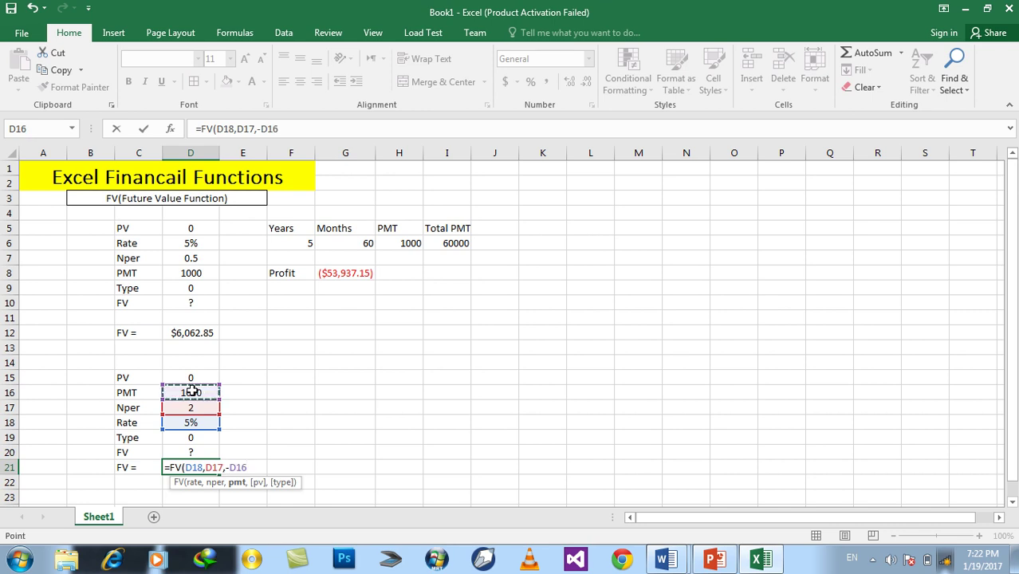
type(",")
left_click(189, 375)
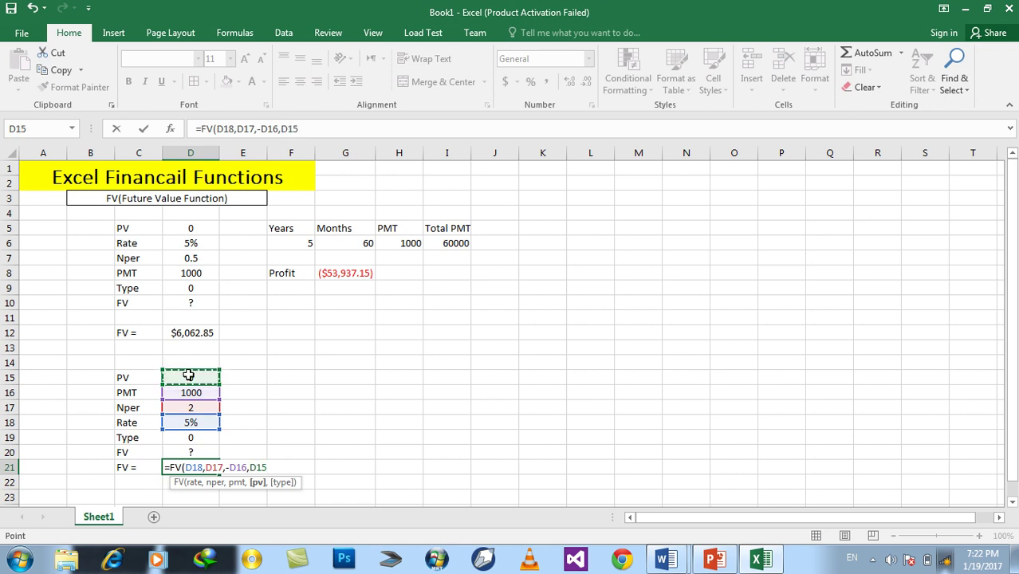
type(",")
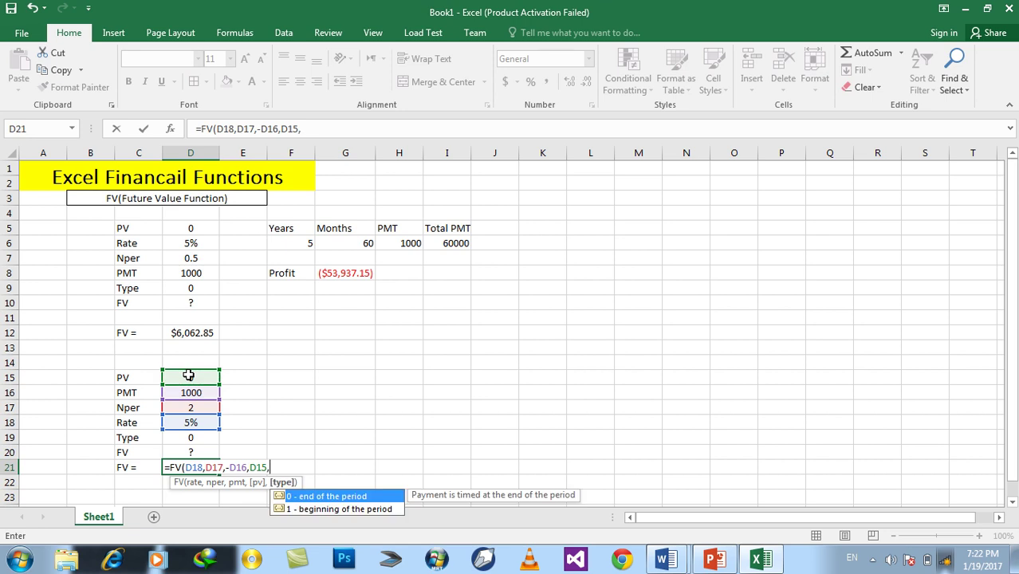
type("0)")
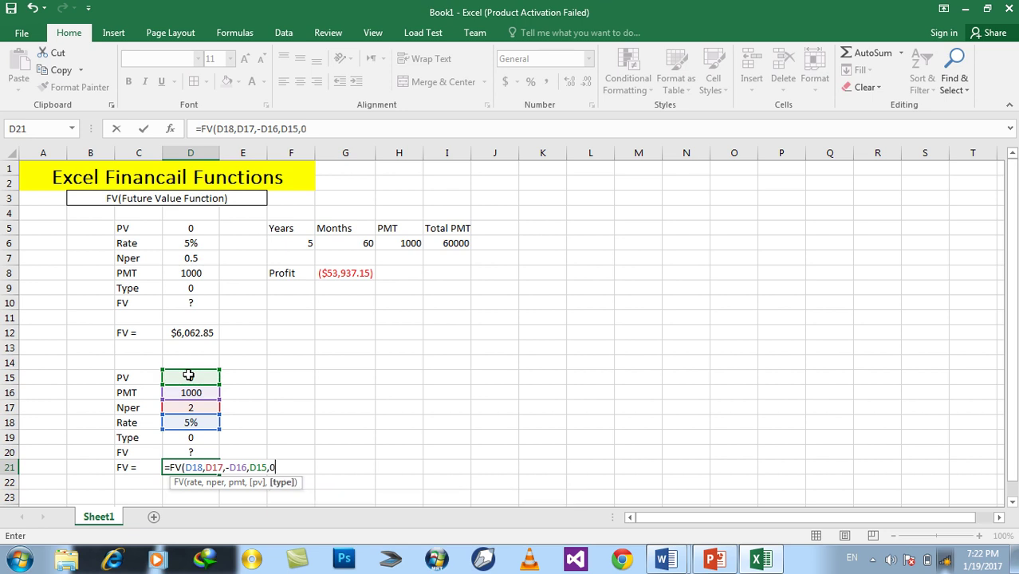
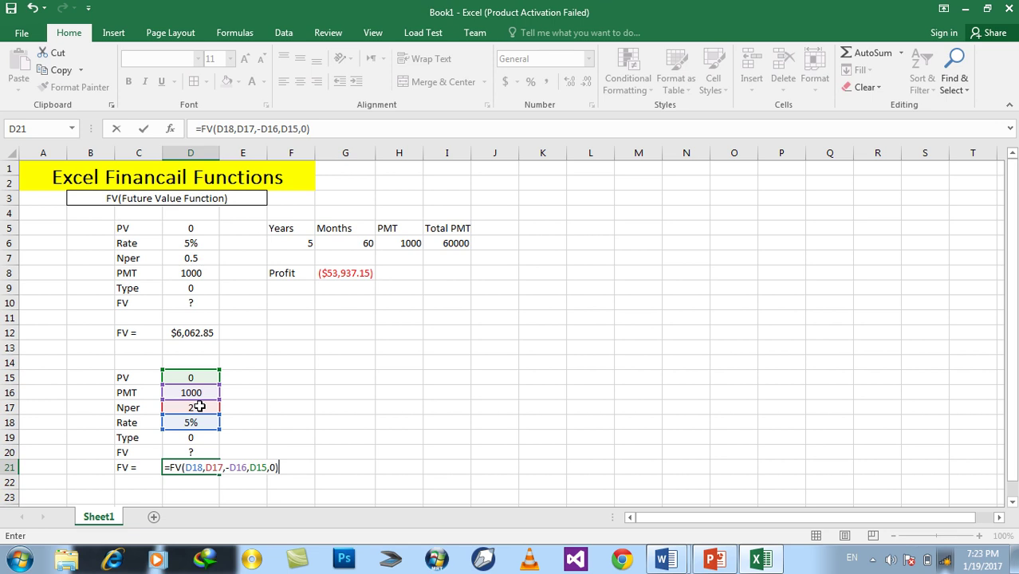
Commit the FV formula in D21, showing $2,050.00, and check the PMT value of 1000 in D16
key("Return")
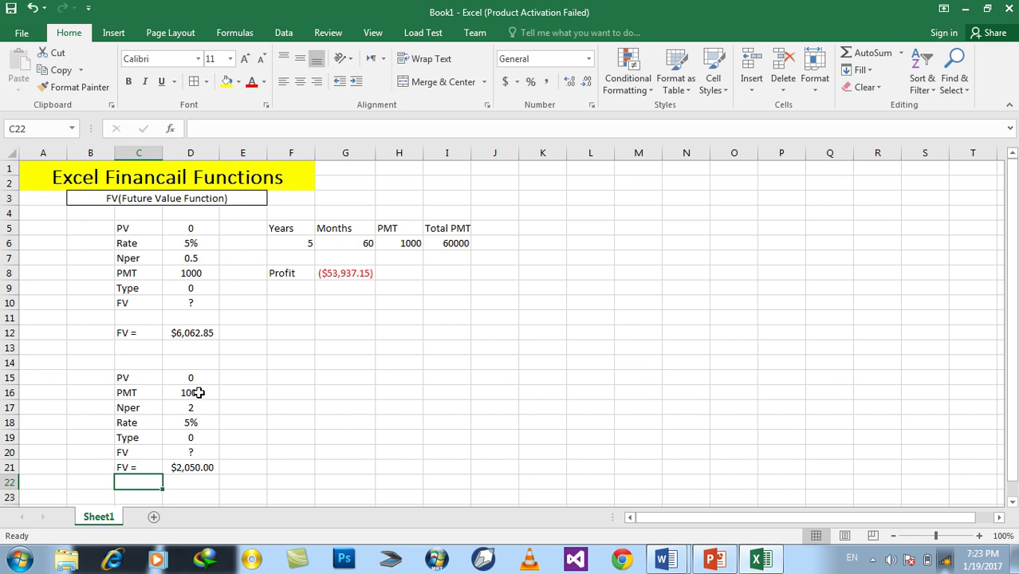
left_click(198, 392)
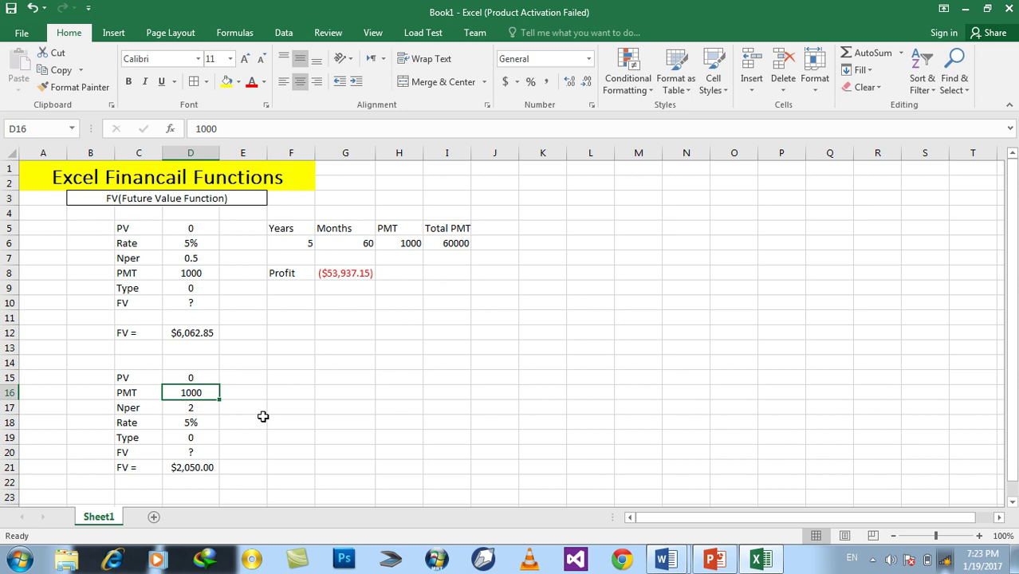
Calculate 5% of 1000 in F16 with =1000*5/100, which shows 50
left_click(287, 395)
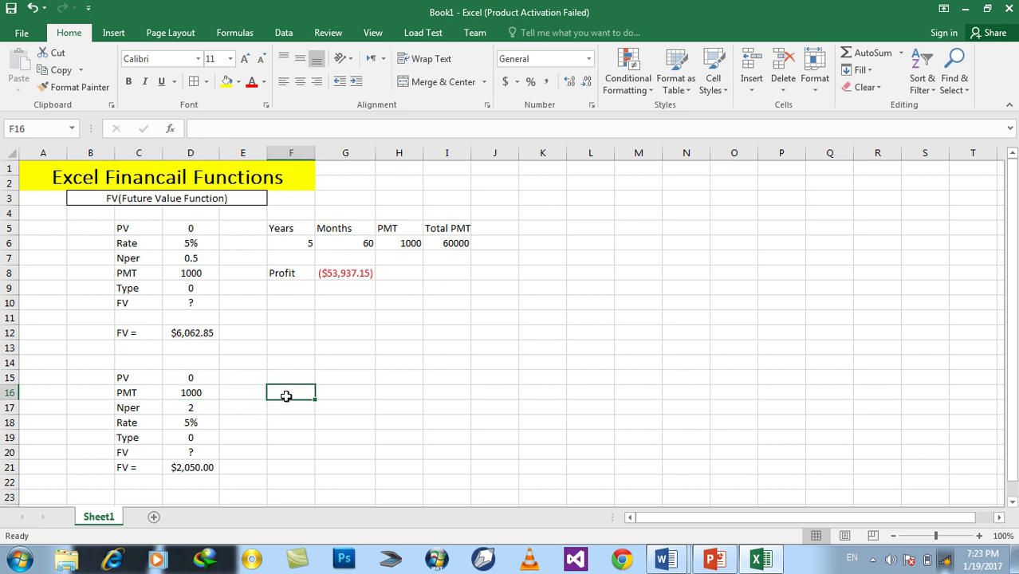
type("=1000")
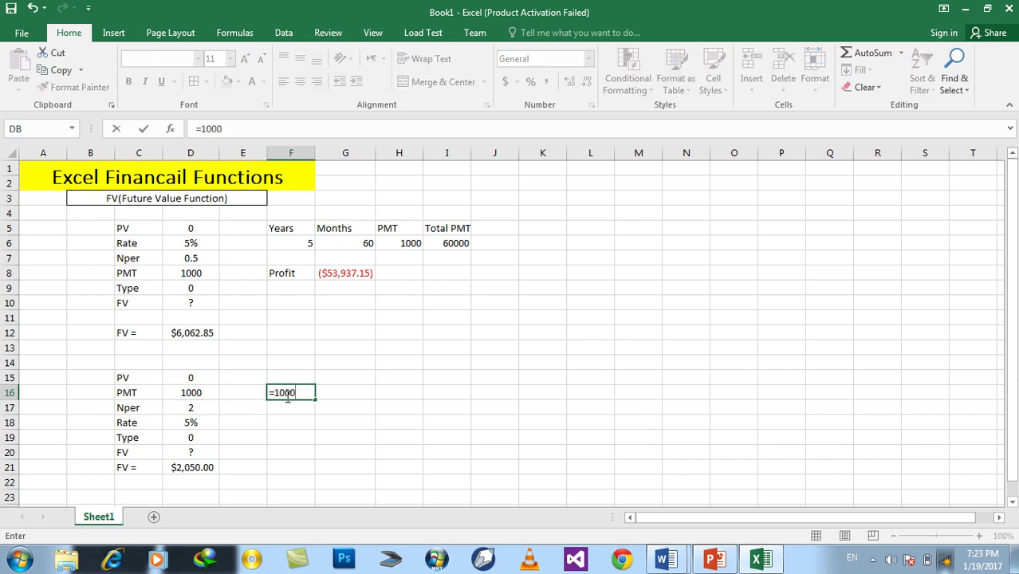
type("*5/100")
key("BackSpace")
key("BackSpace")
type("100")
key("Return")
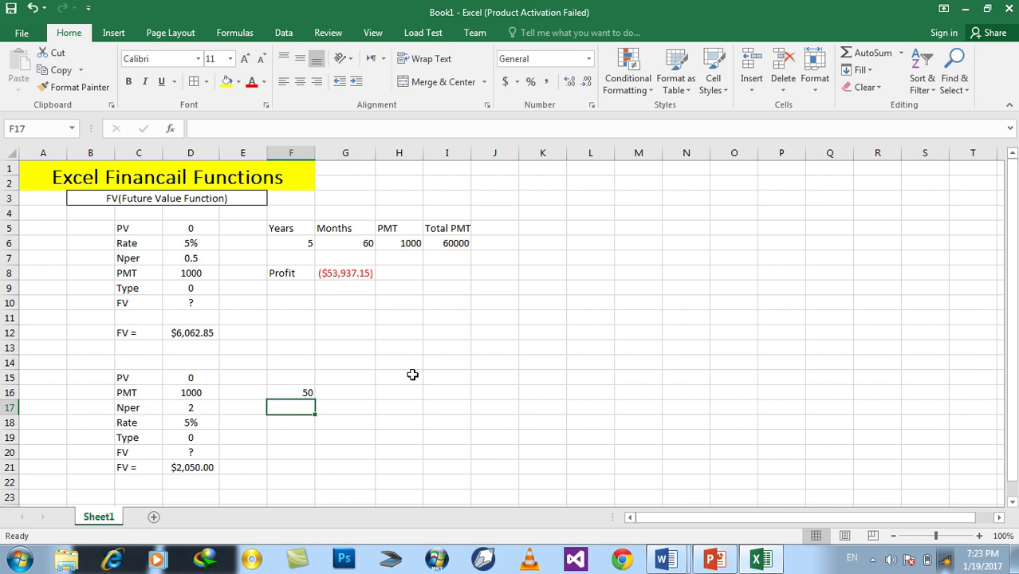
left_click(199, 437)
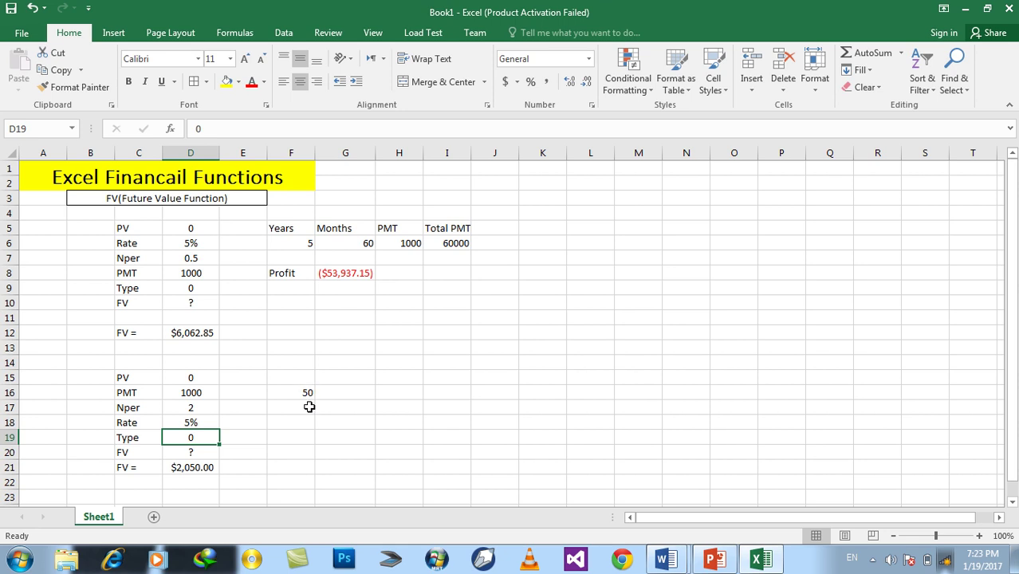
Try a Type of 1 in D19, then undo it back to 0
type("1")
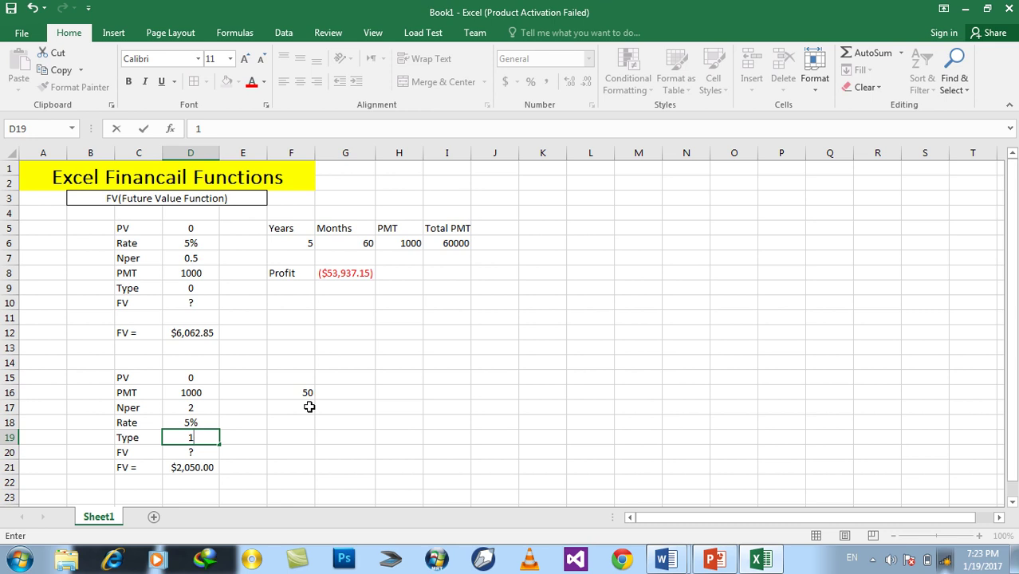
key("Return")
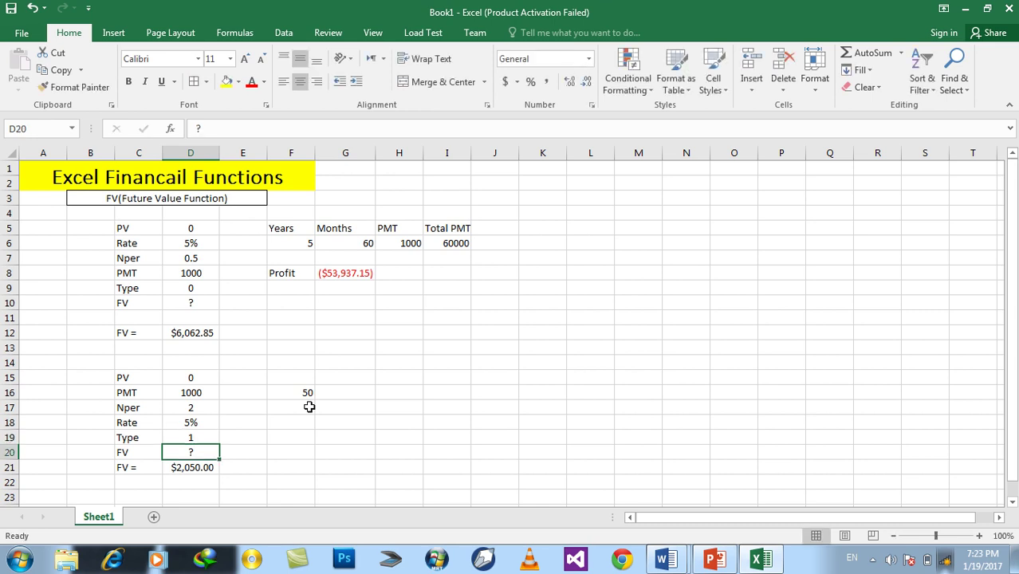
key("ctrl+z")
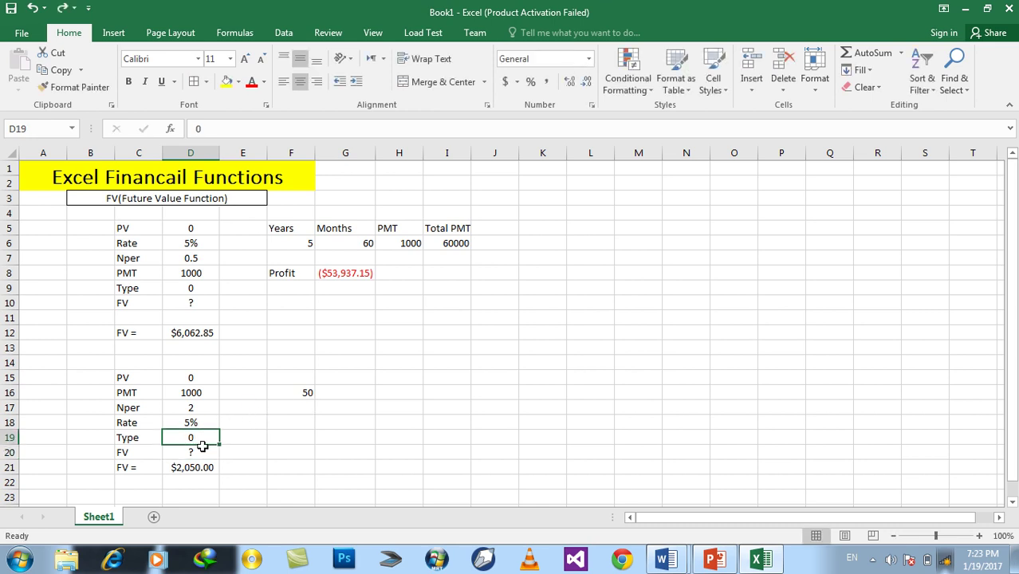
Change the last FV argument in D21 from 0 to 1, giving $2,152.50
left_click(199, 466)
double_click(198, 467)
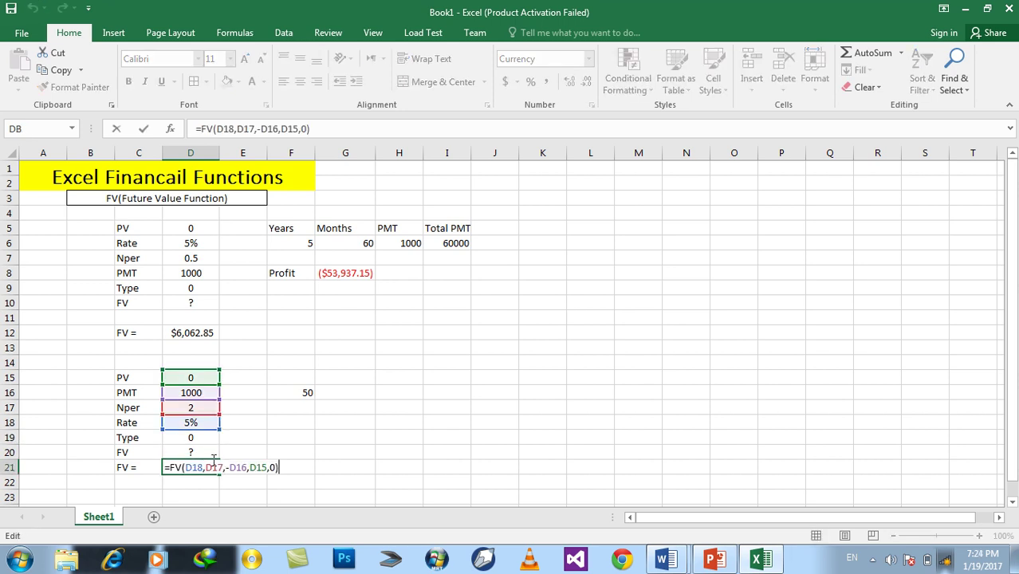
key("BackSpace")
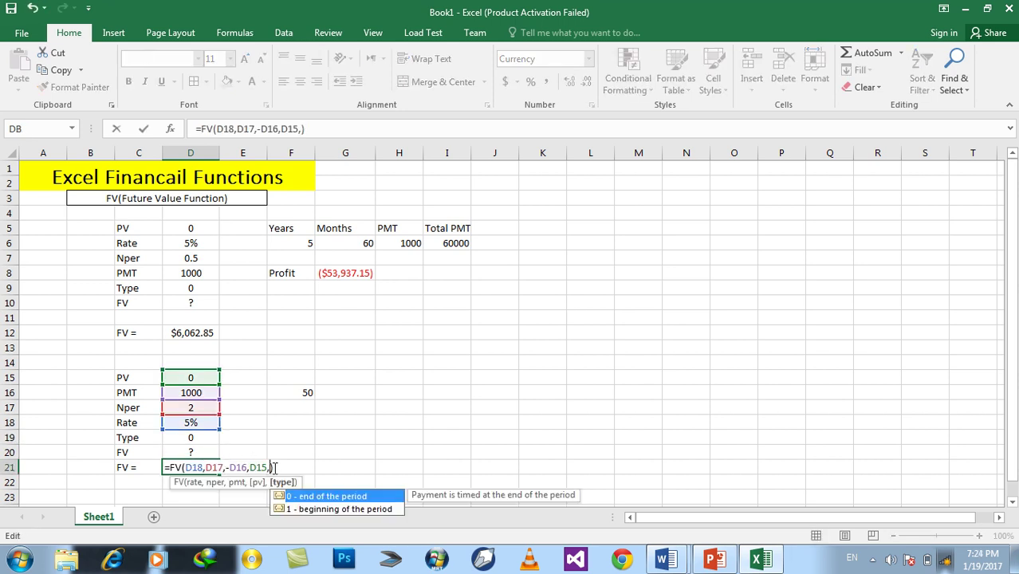
type("1")
key("Return")
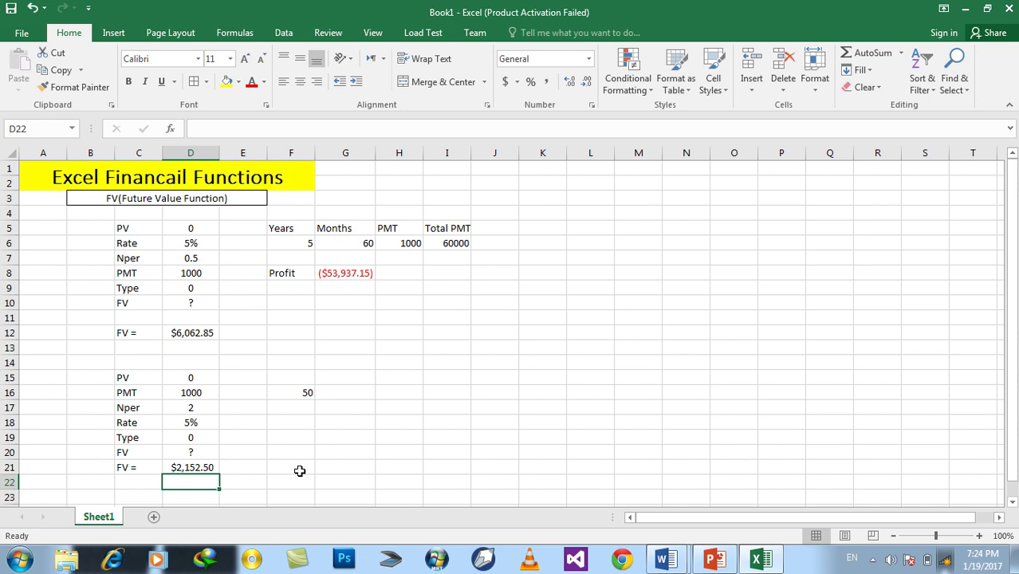
Set Nper in D17 to 1 and Type in D19 to 1, making the FV $1,050.00
left_click(186, 407)
type("1")
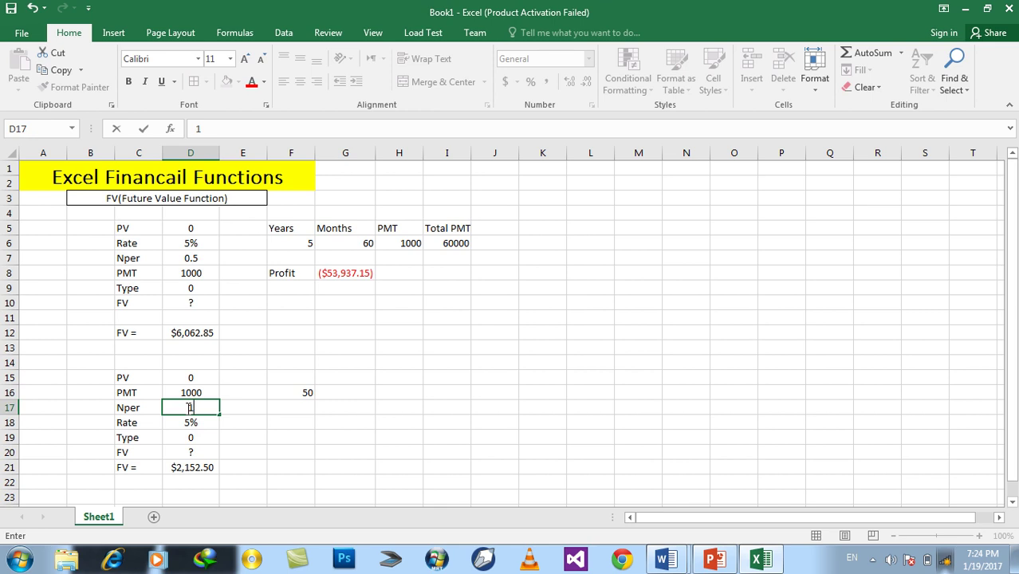
key("Return")
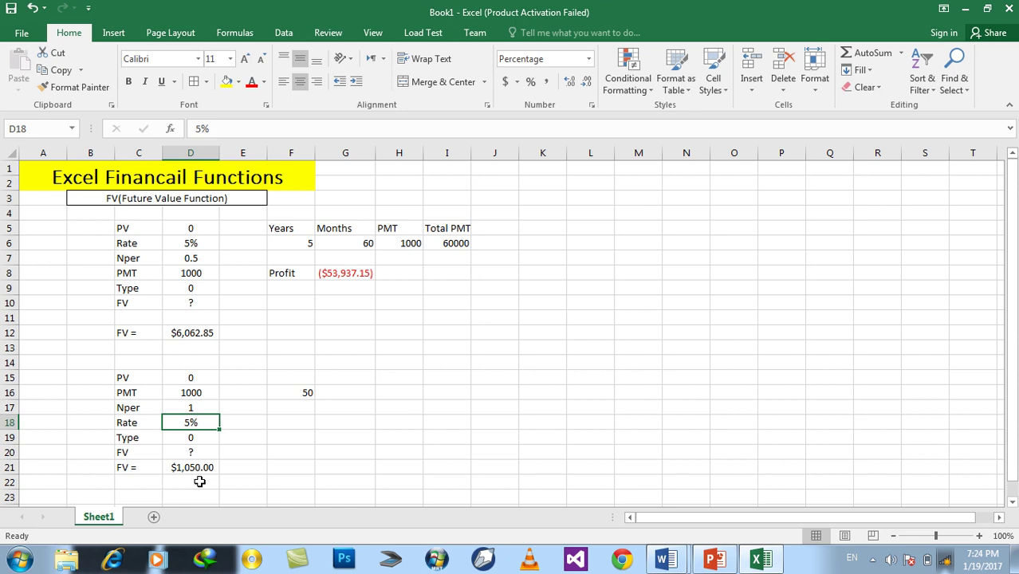
left_click(191, 439)
type("1")
key("Return")
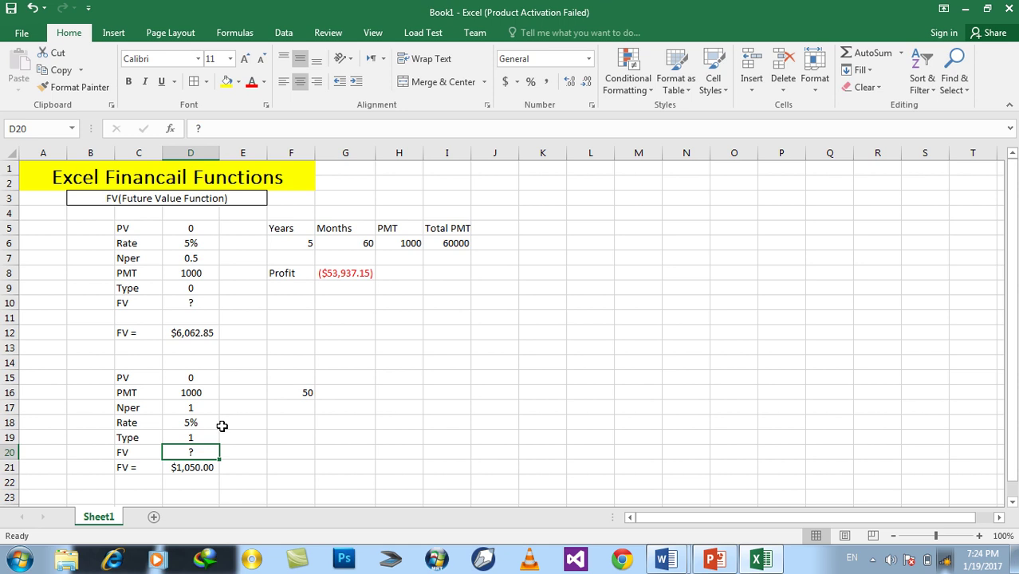
Copy the parameter table C15:D21 to H15 and widen column I to fit
left_click_drag(139, 378, 191, 467)
key("ctrl+c")
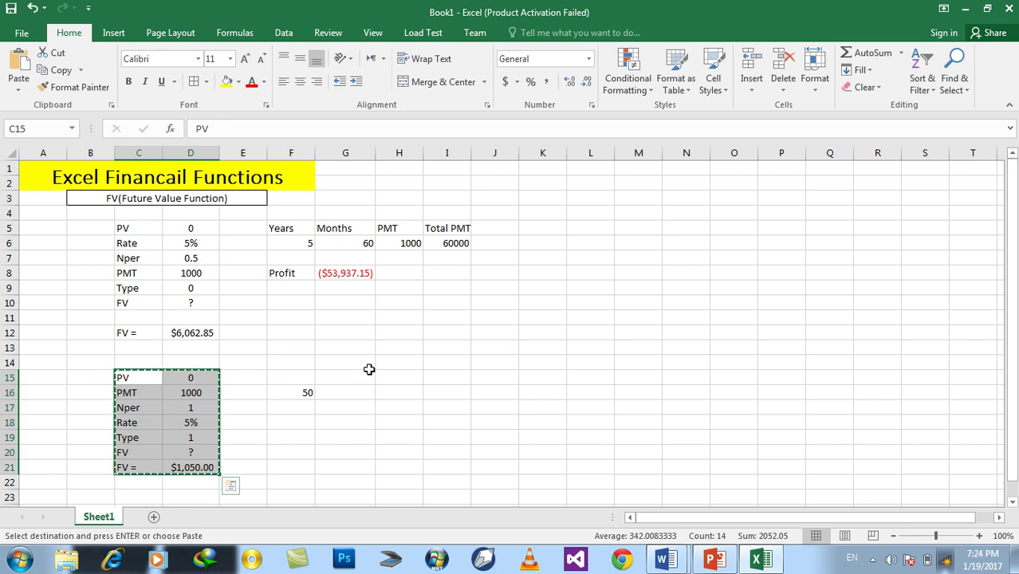
left_click(394, 376)
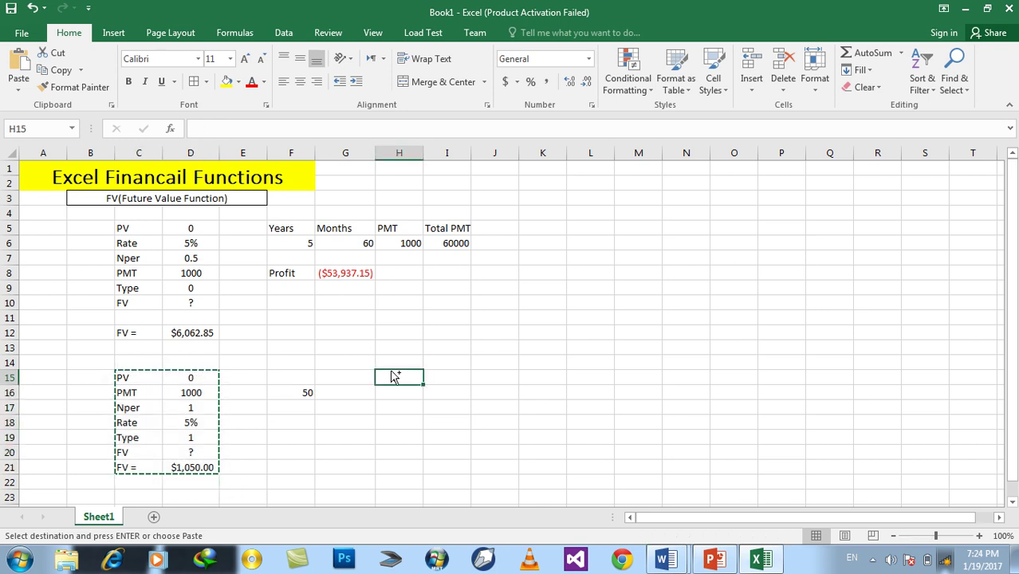
key("ctrl+v")
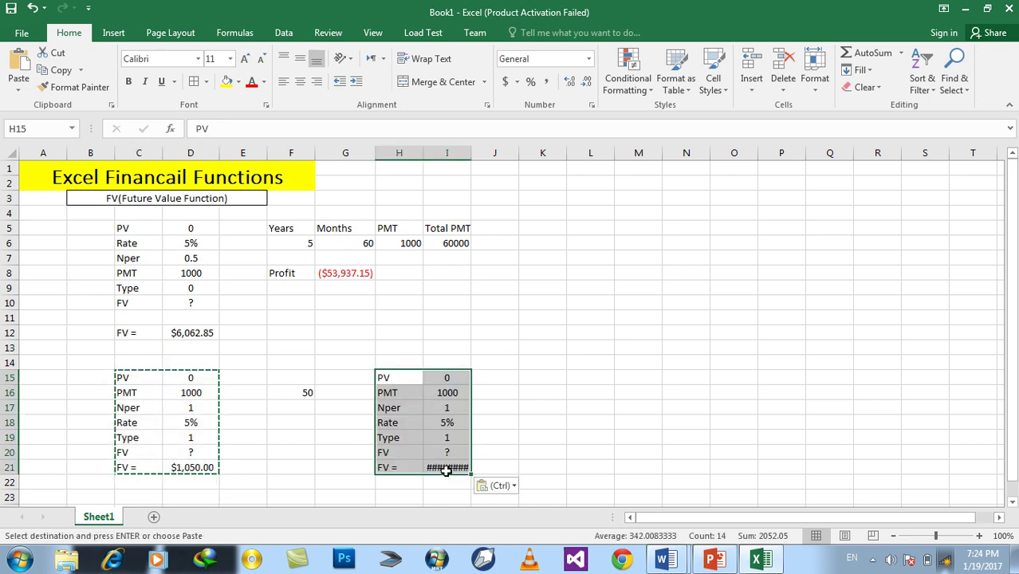
left_click(446, 469)
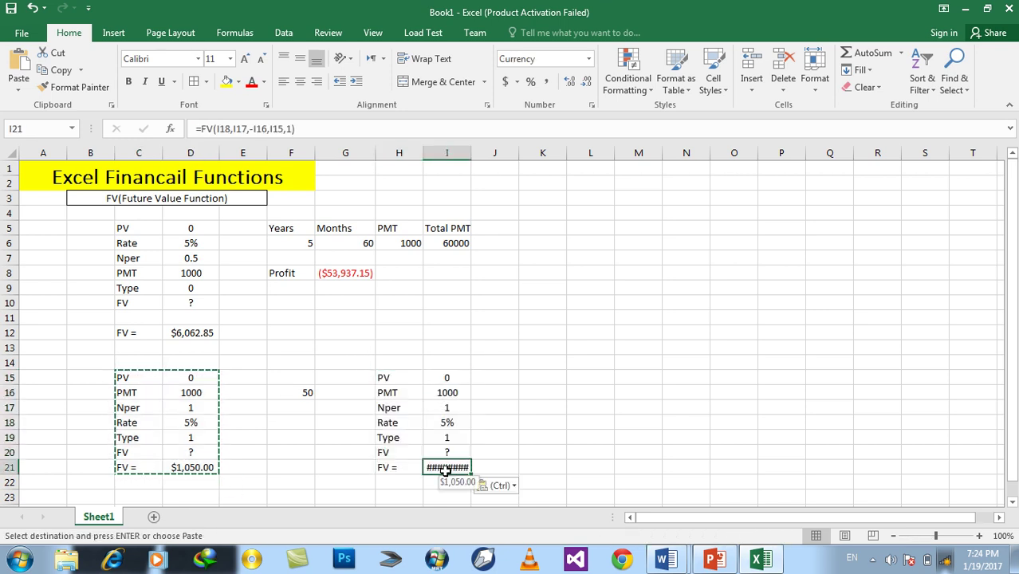
double_click(473, 151)
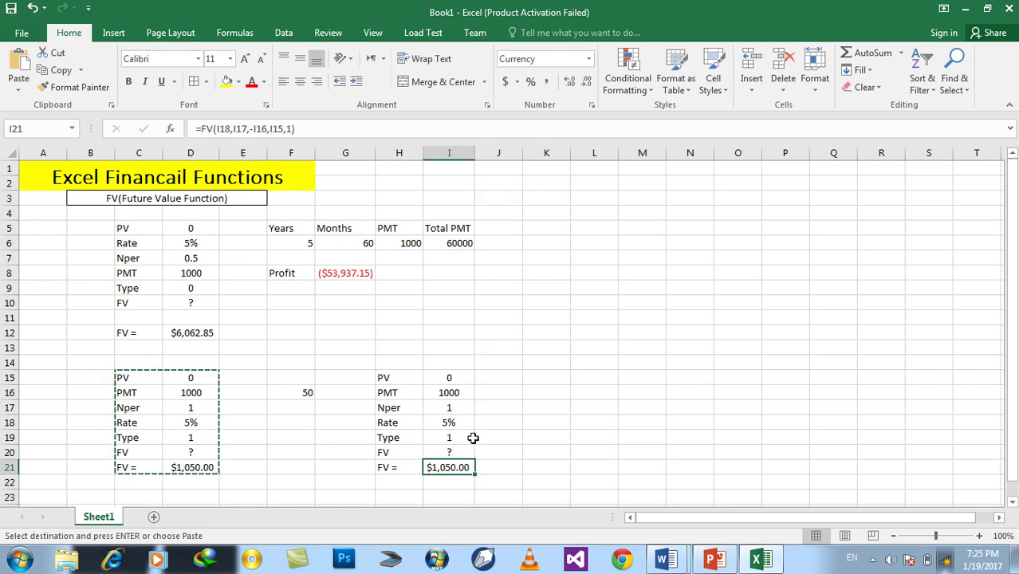
Build =FV(I18,I17,-I16,I15,0) in I21 from the copied table's cells
type("=")
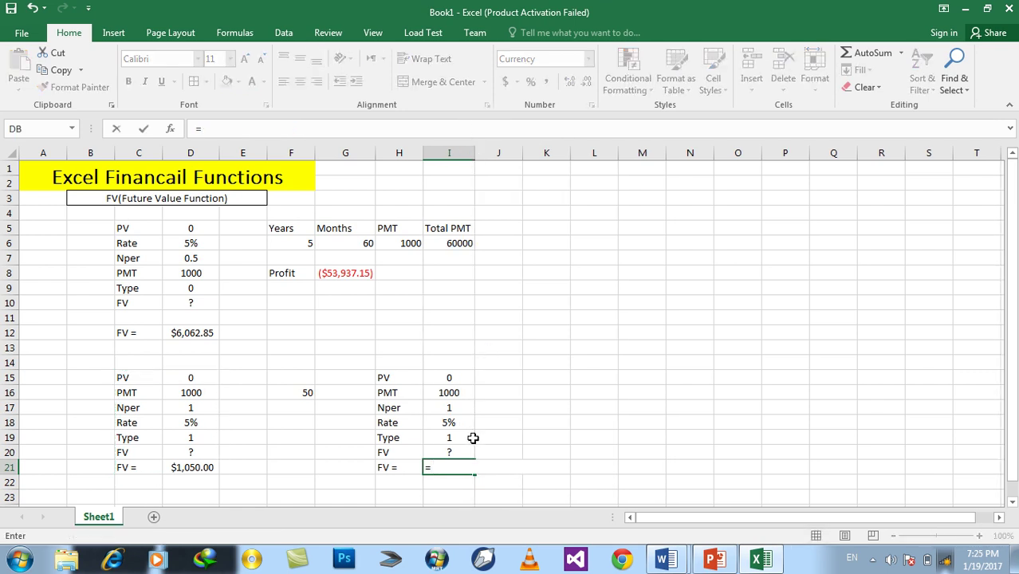
type("fv")
key("Tab")
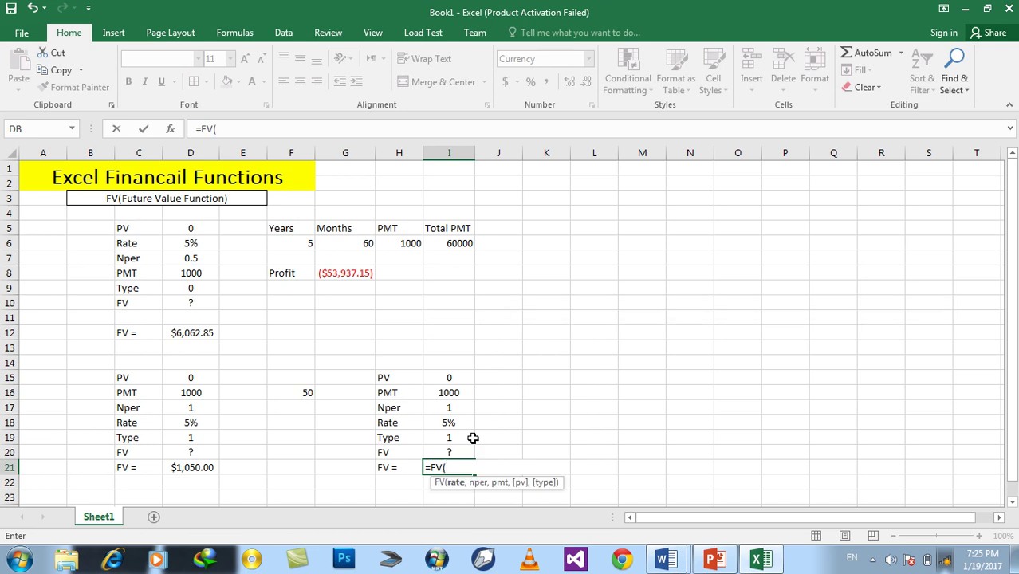
left_click(451, 419)
type(",")
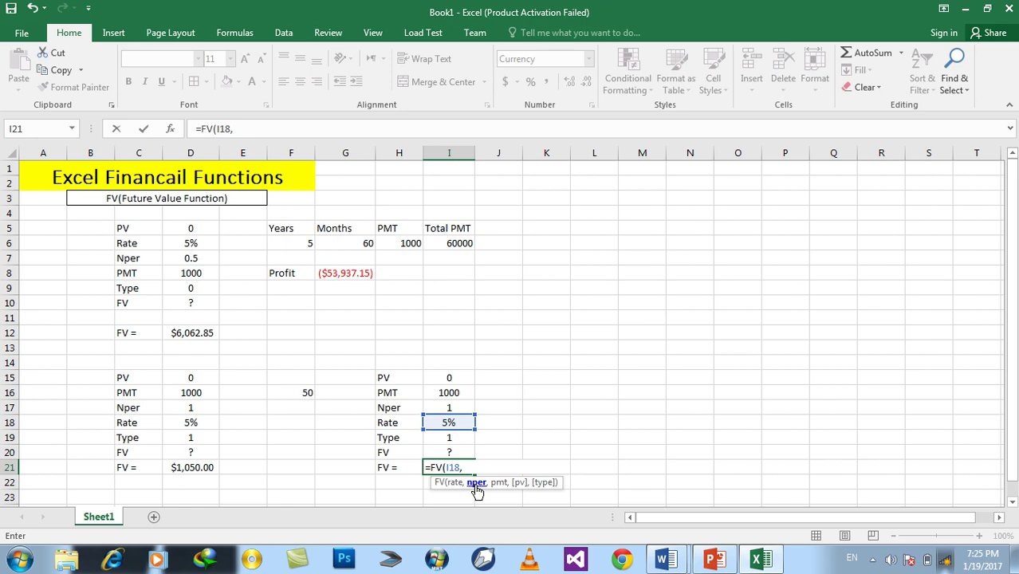
left_click(447, 408)
type(",-")
left_click(443, 393)
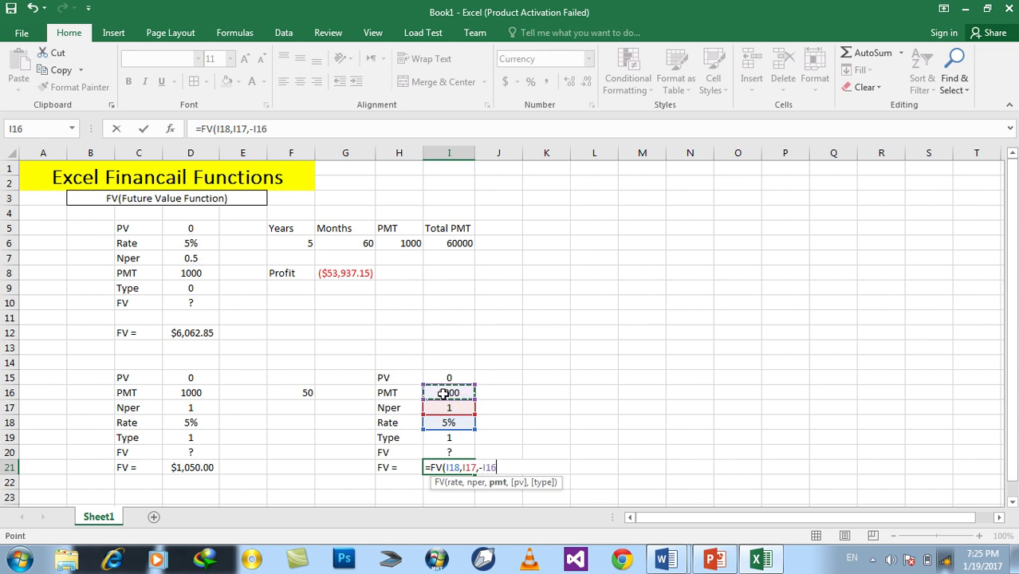
type(",")
left_click(446, 379)
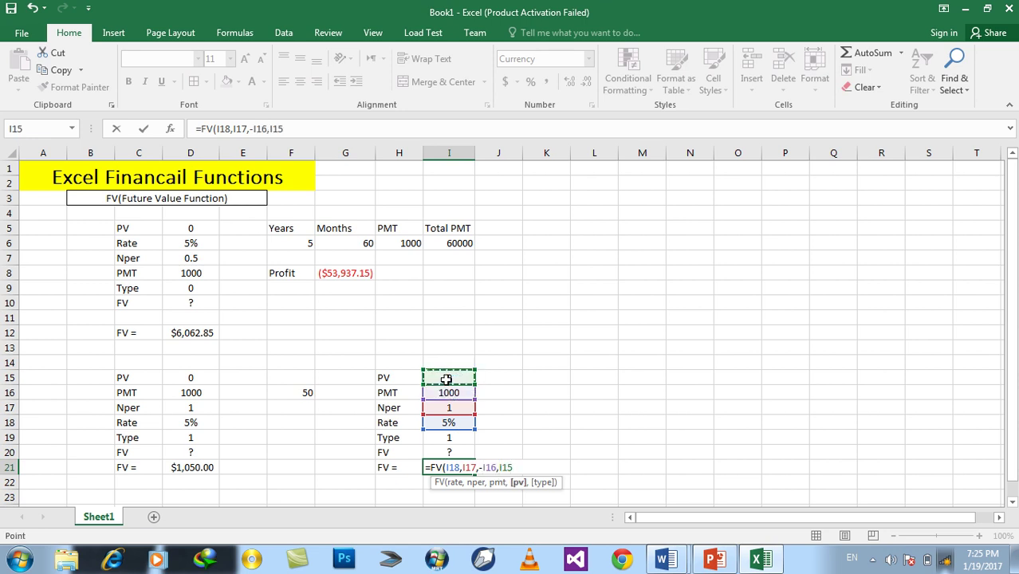
type(",")
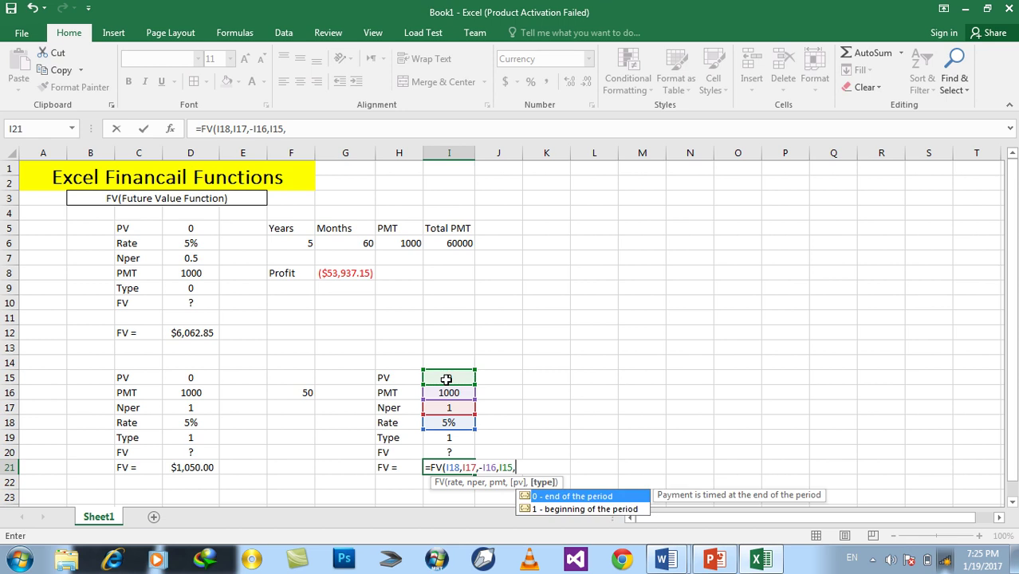
type("0")
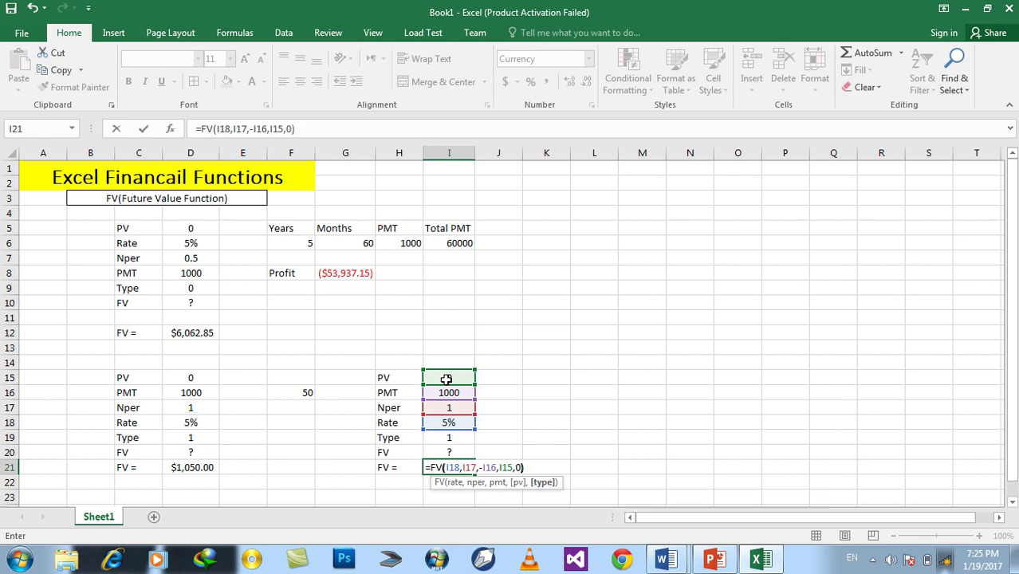
type(")")
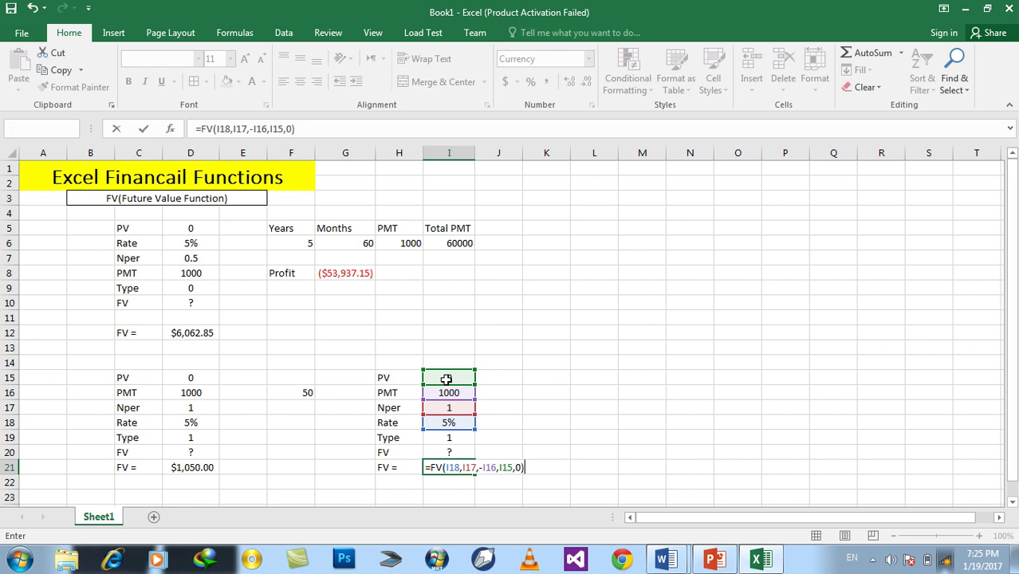
Commit the FV formula in I21, showing $1,000.00
key("Return")
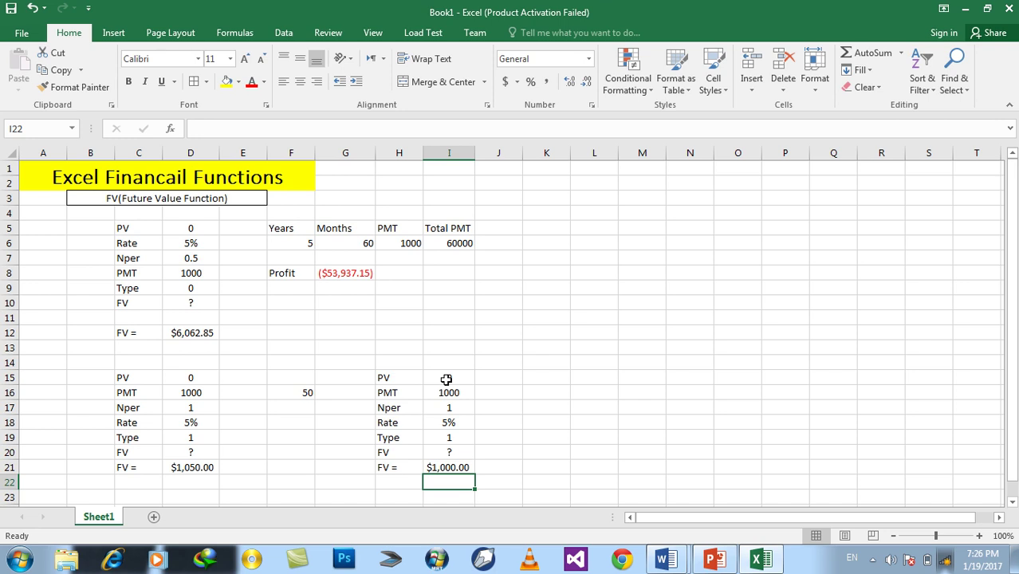
Replace the hard-coded Type 0 in I21's FV formula with a reference to I19
left_click(451, 471)
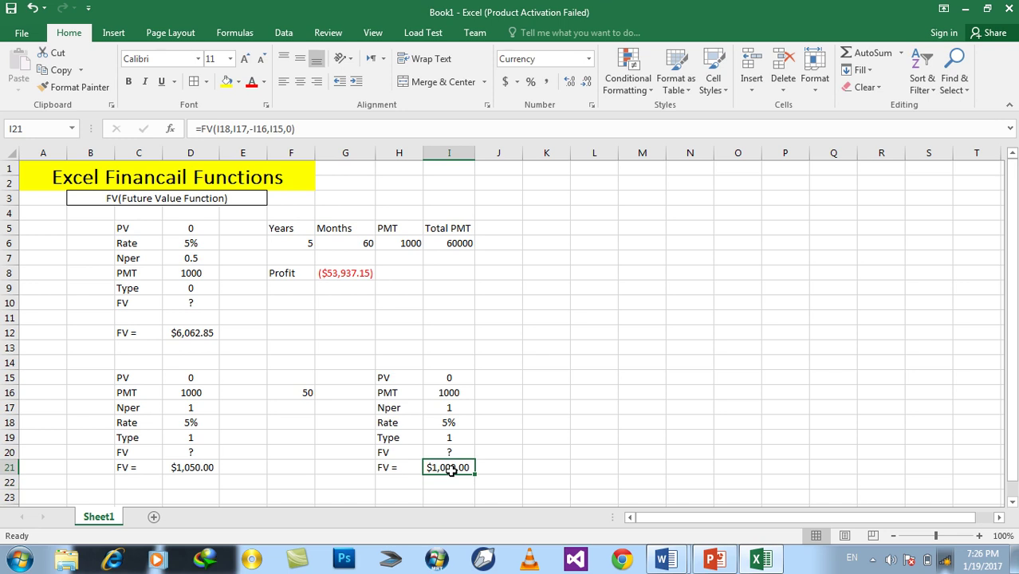
double_click(452, 471)
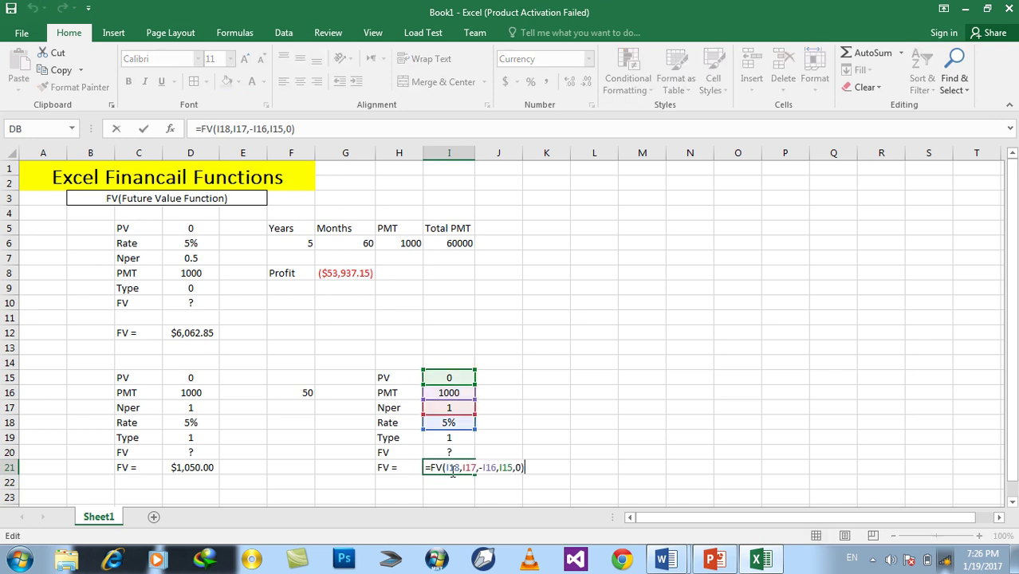
left_click(519, 468)
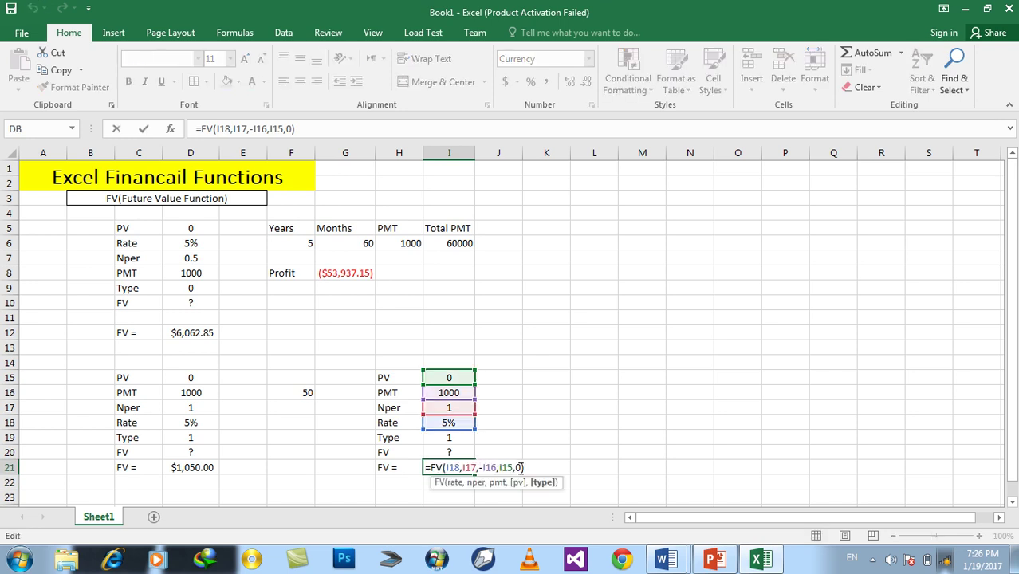
key("BackSpace")
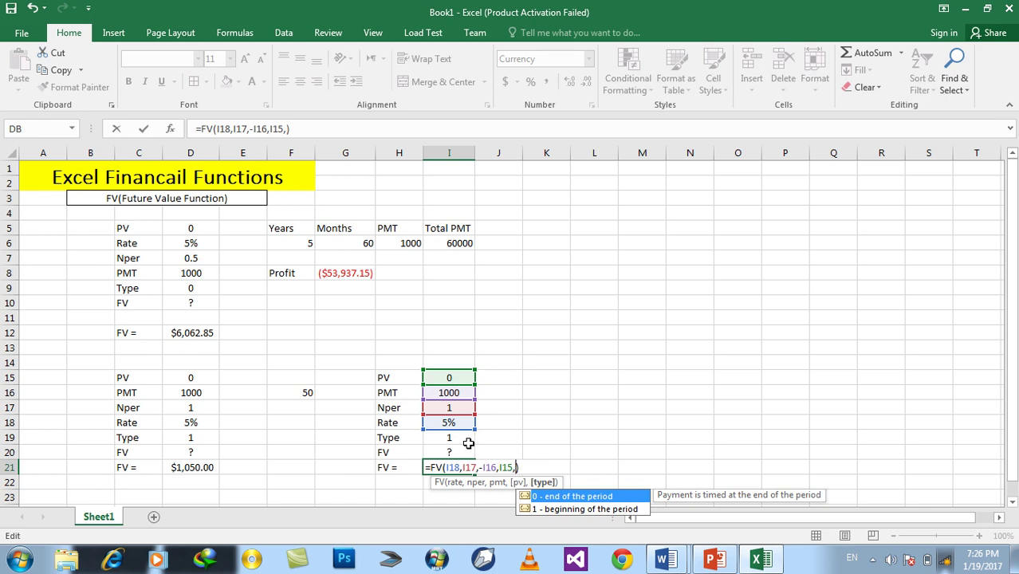
type("I19")
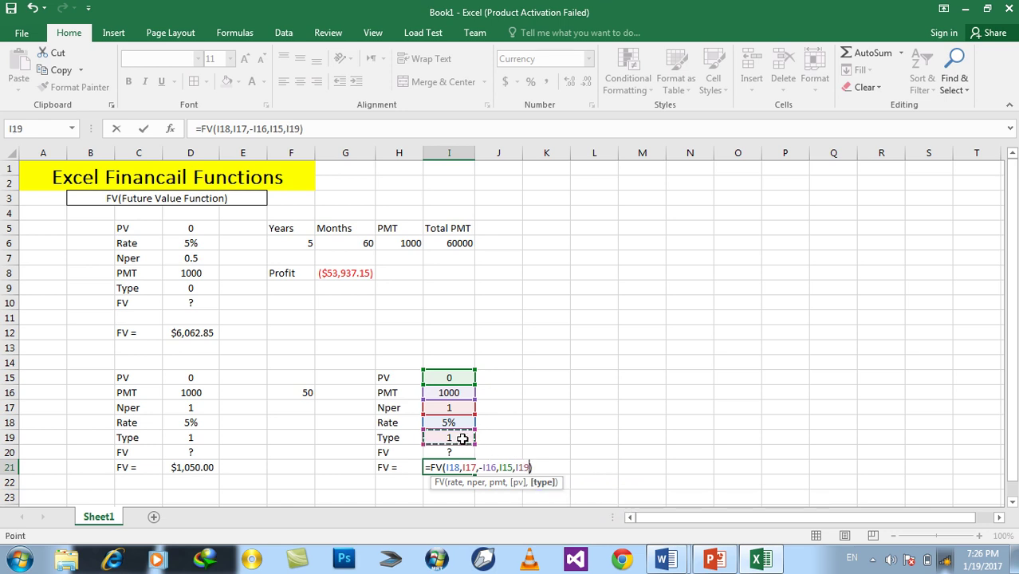
key("Return")
Set the Type in I19 to 0, so I21 shows $1,000.00
left_click(455, 437)
type("0")
key("Return")
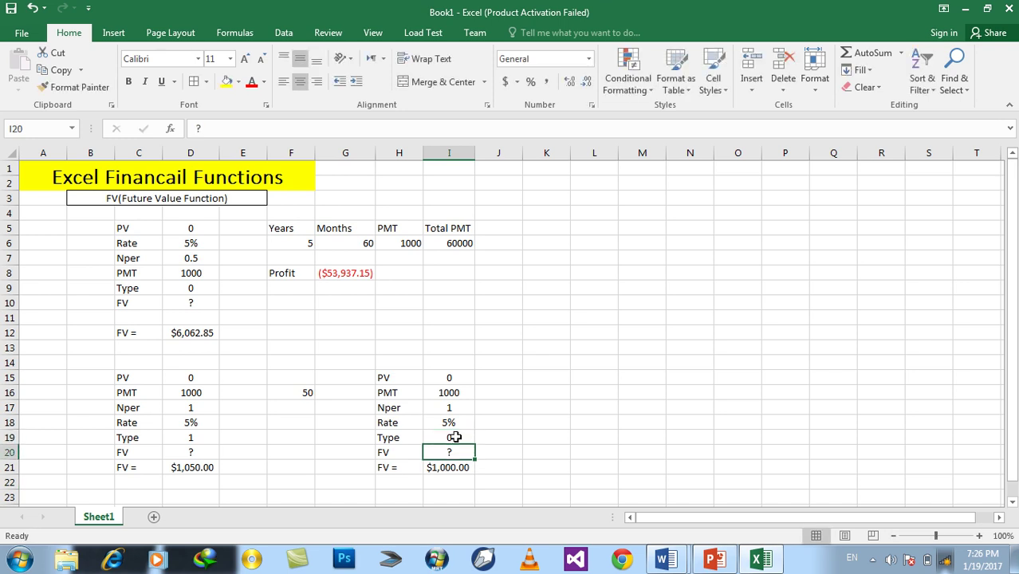
left_click(574, 443)
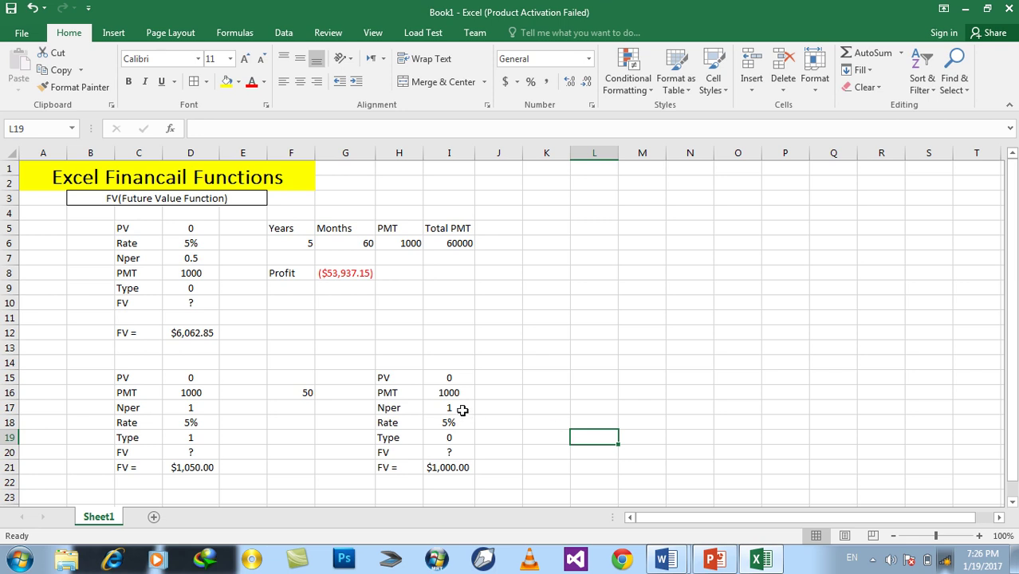
Copy the H15:I21 table to K15 and N15, autofitting columns L and O
left_click(195, 390)
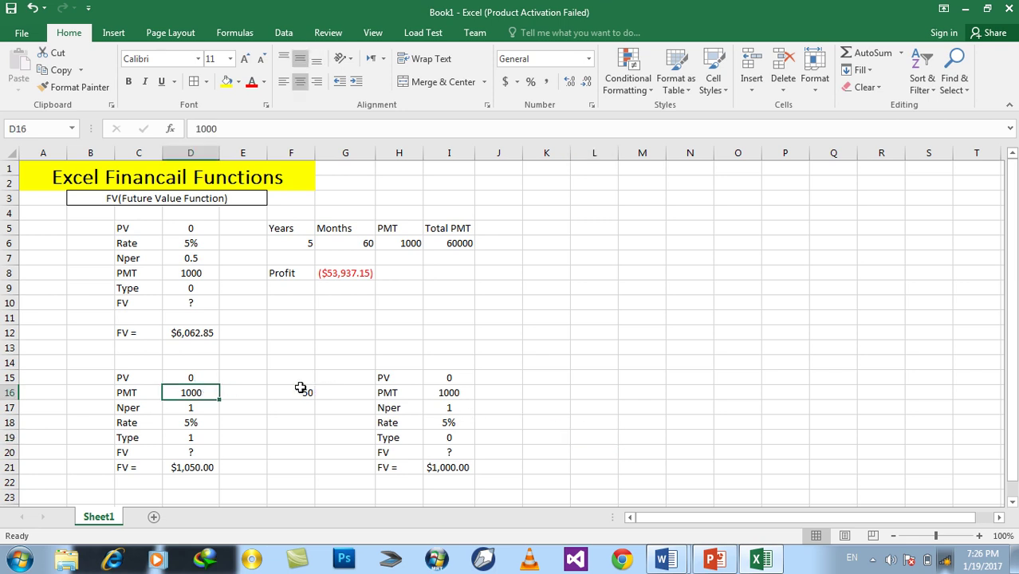
left_click_drag(387, 375, 439, 467)
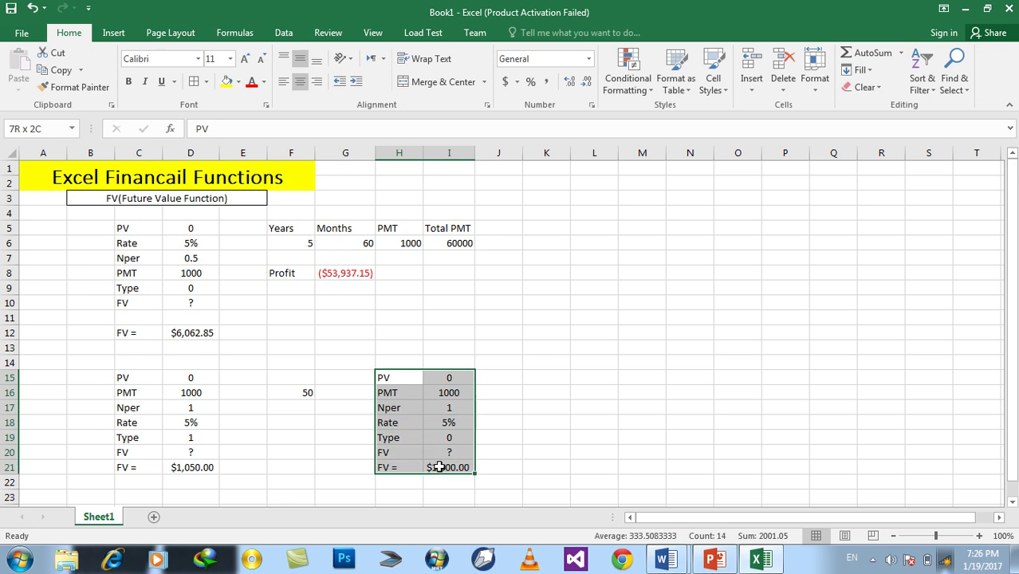
key("ctrl+c")
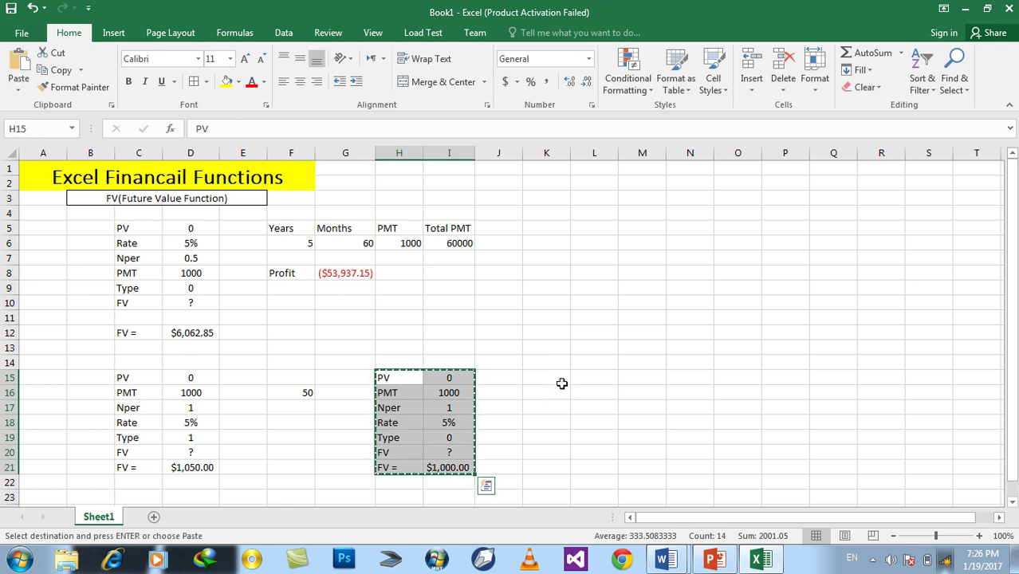
left_click(561, 380)
key("ctrl+v")
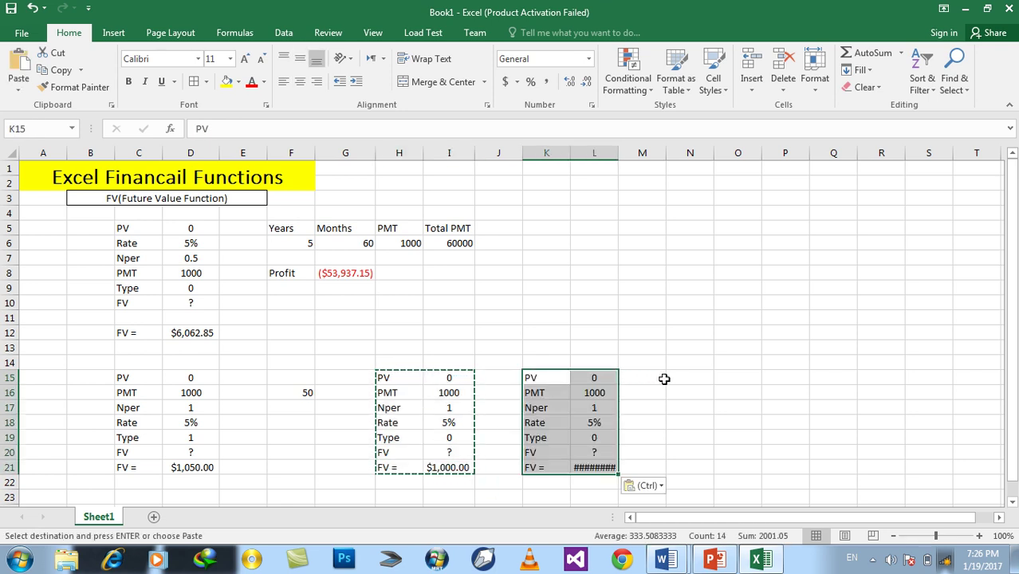
left_click(686, 376)
key("ctrl+v")
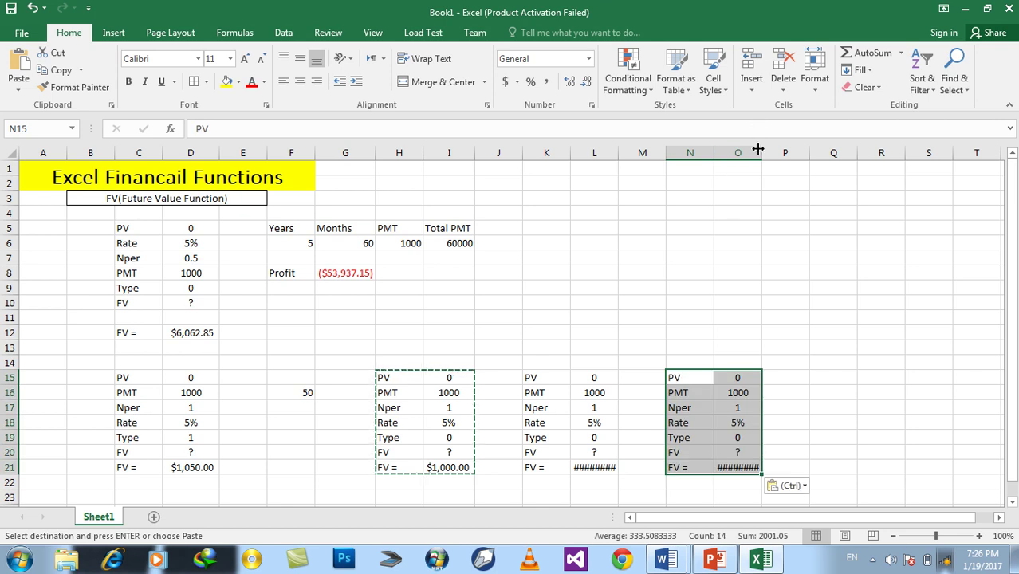
double_click(762, 152)
double_click(618, 152)
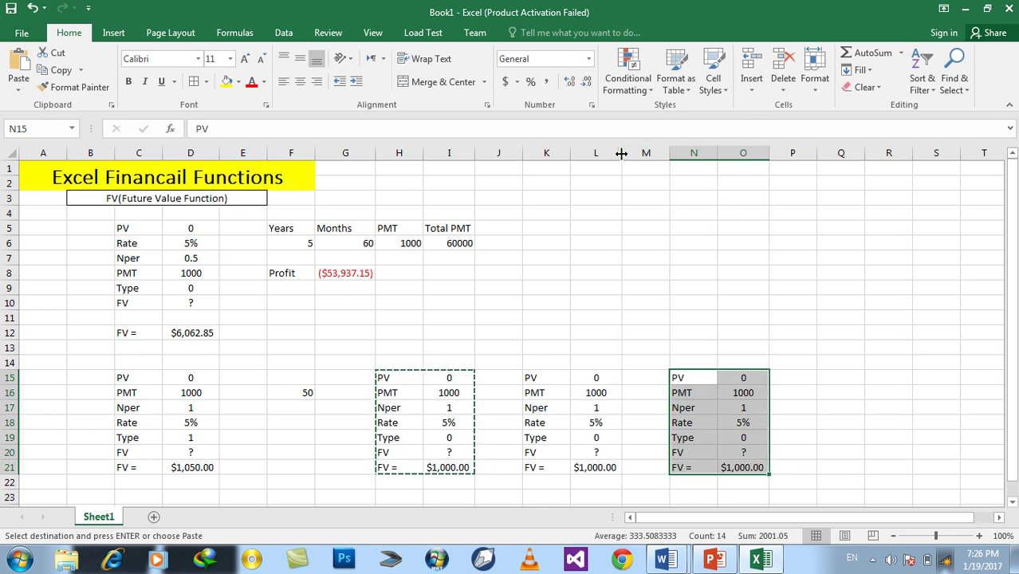
Set the Type in L19 of the K–L copy to 1
left_click(608, 439)
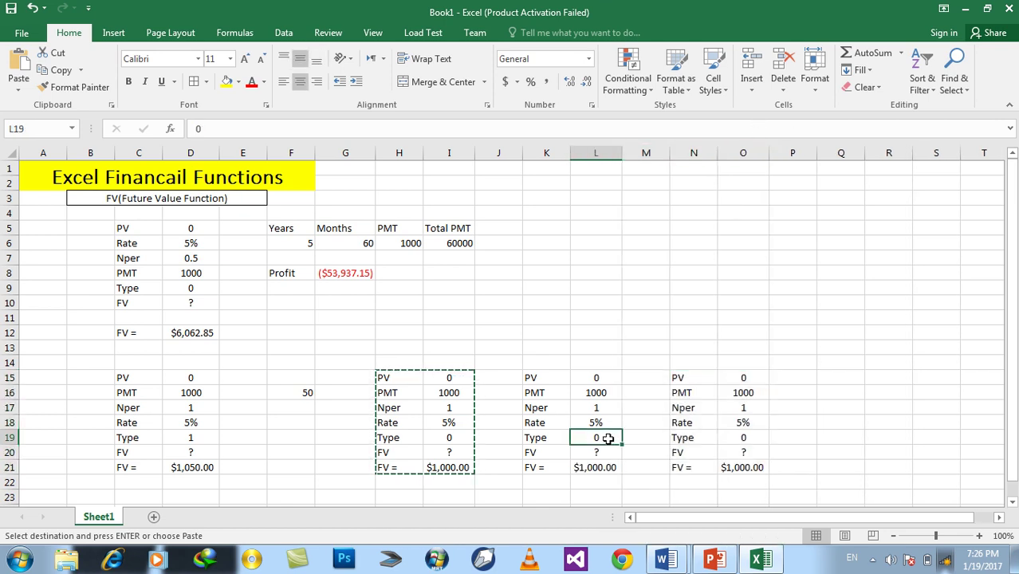
left_click(726, 438)
left_click(597, 437)
type("1")
left_click(726, 438)
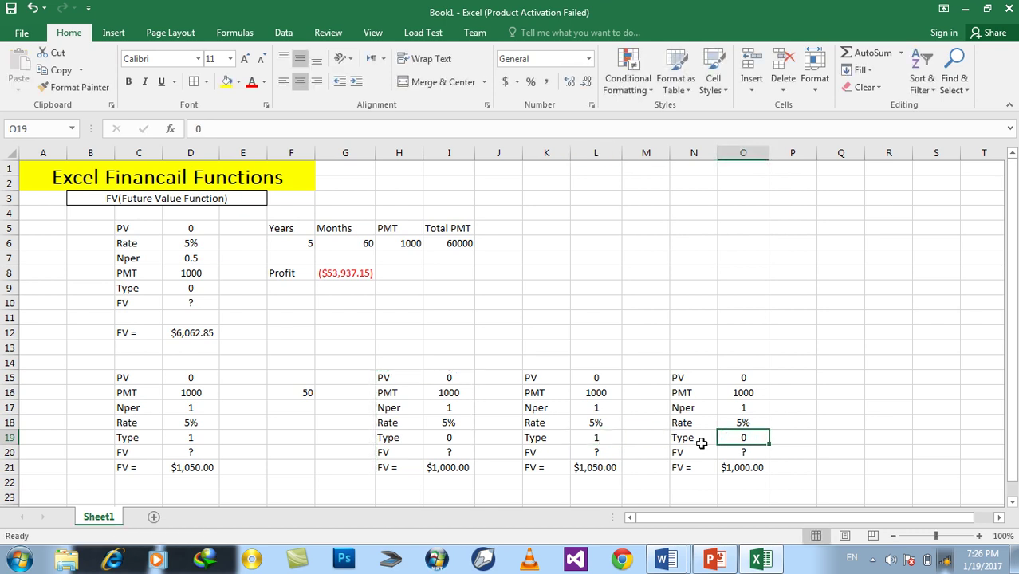
left_click(601, 468)
Clear the FV formulas in L21 and O21 of the two copied tables
type("=")
key("Escape")
key("Delete")
key("Right")
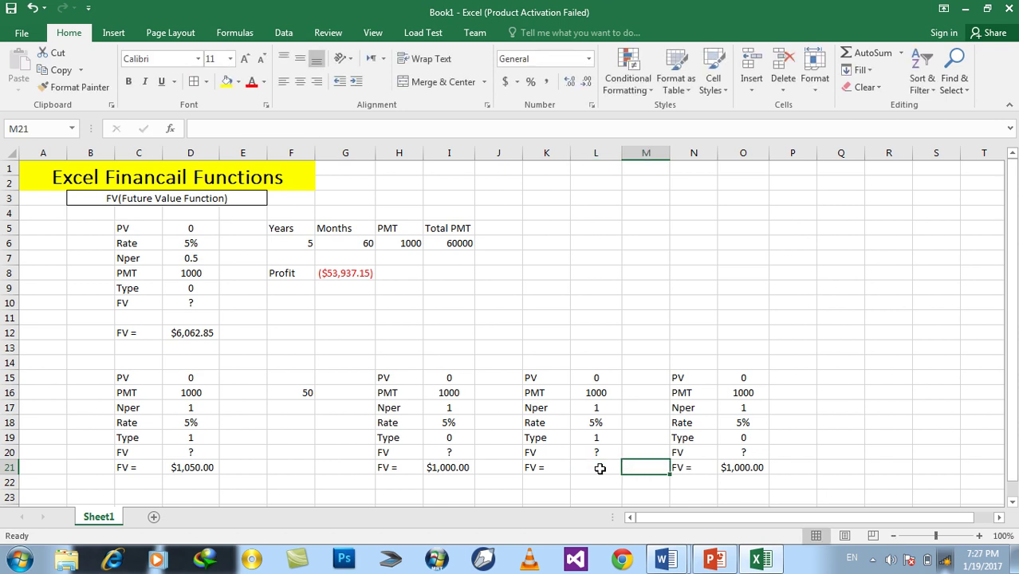
key("Right")
key("Right")
key("Delete")
key("Left")
key("Left")
key("Left")
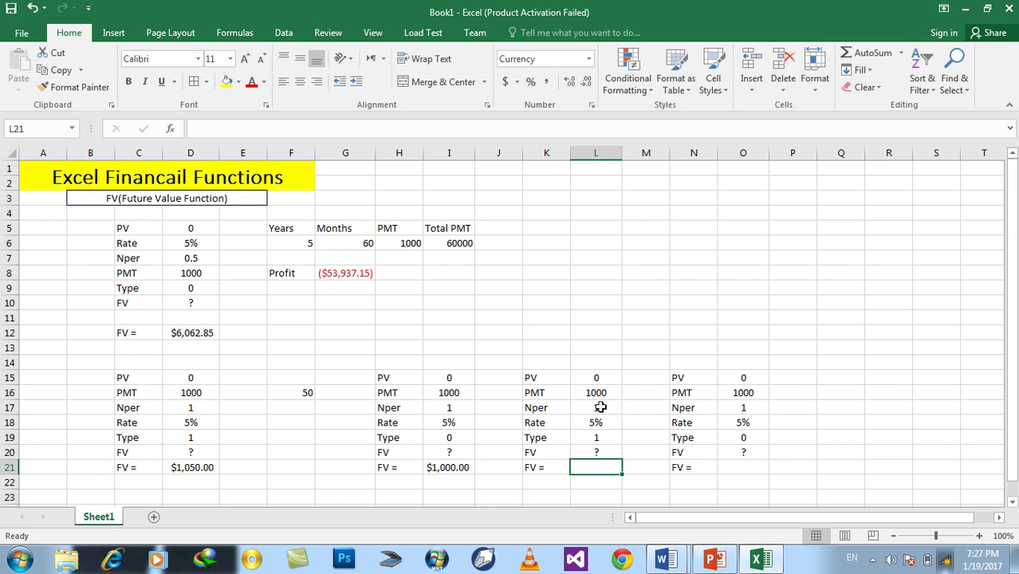
left_click(600, 407)
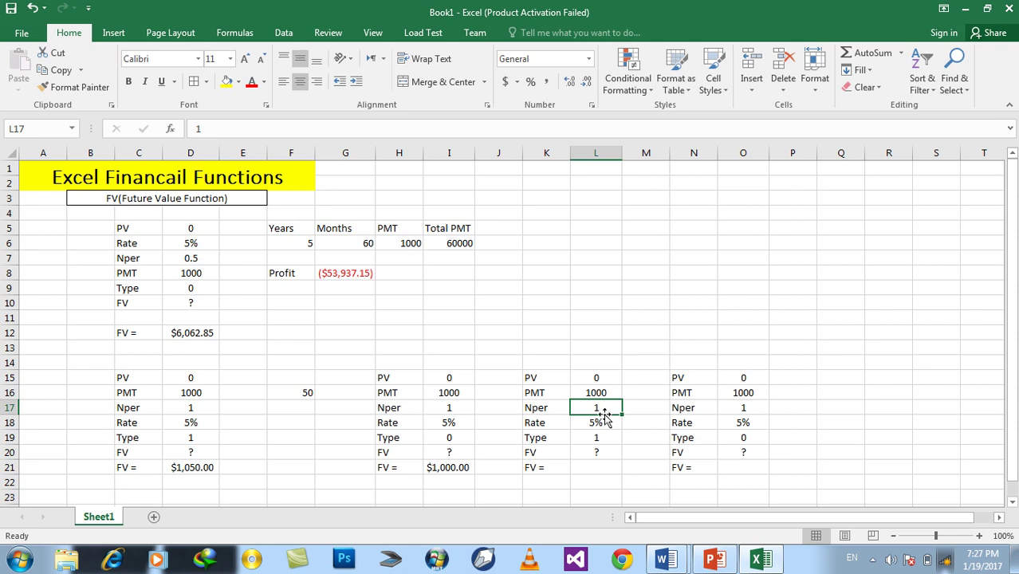
Enter =FV(L18/12,1*12,-L16,0,L19) in L21 for monthly compounding, showing $12,330.02
left_click(593, 468)
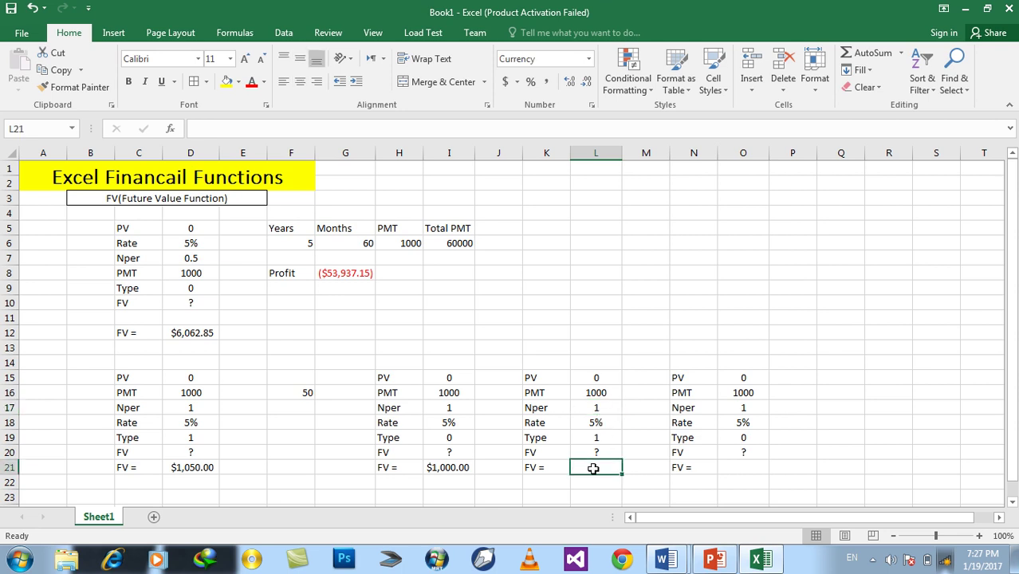
type("=FV")
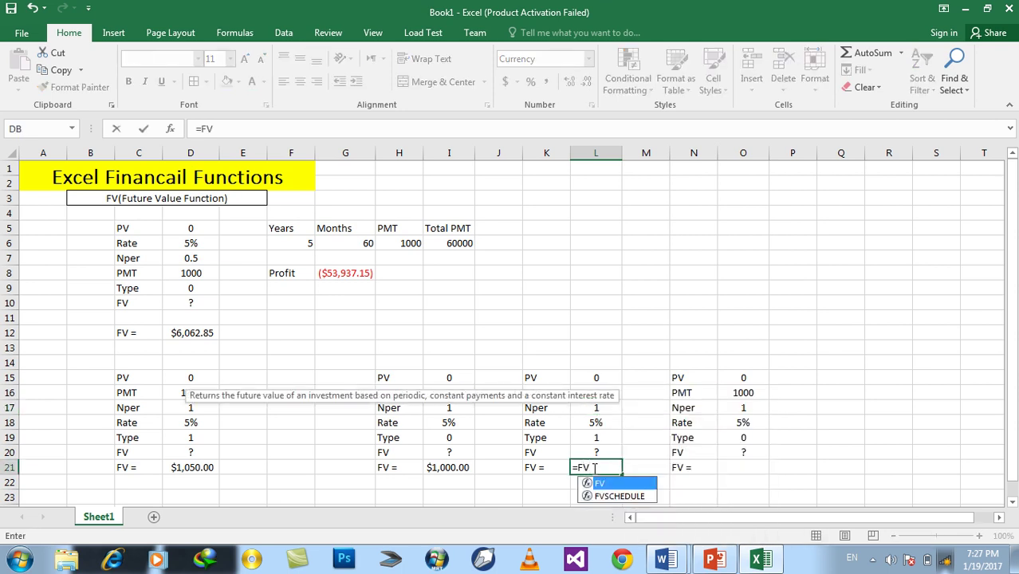
type("(")
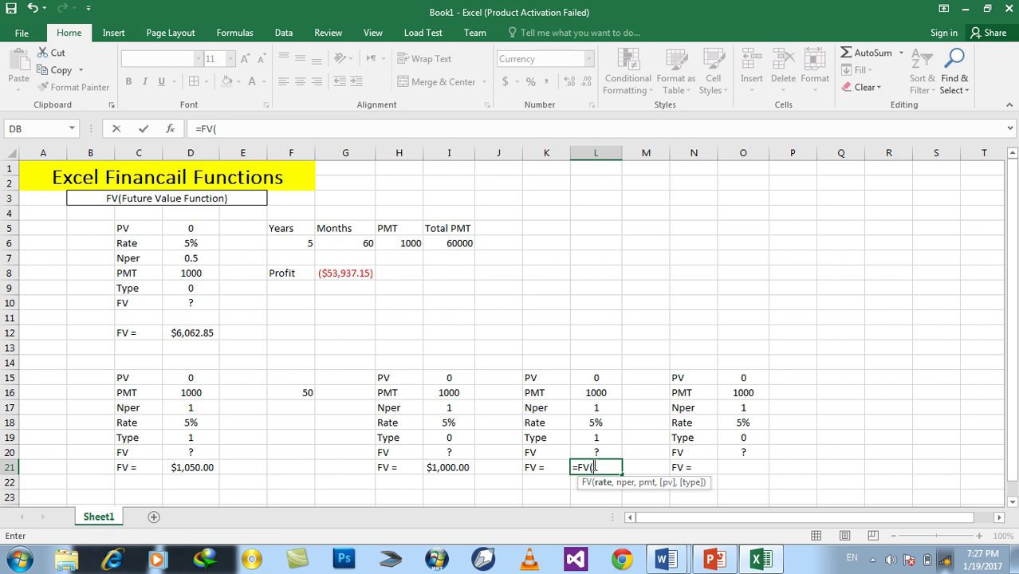
left_click(592, 423)
type("/12")
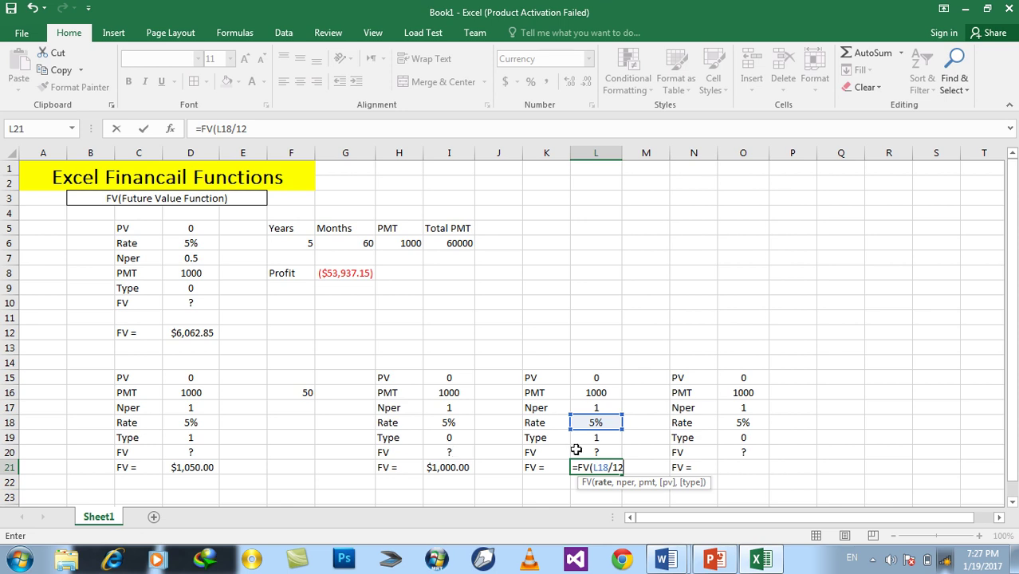
type(",")
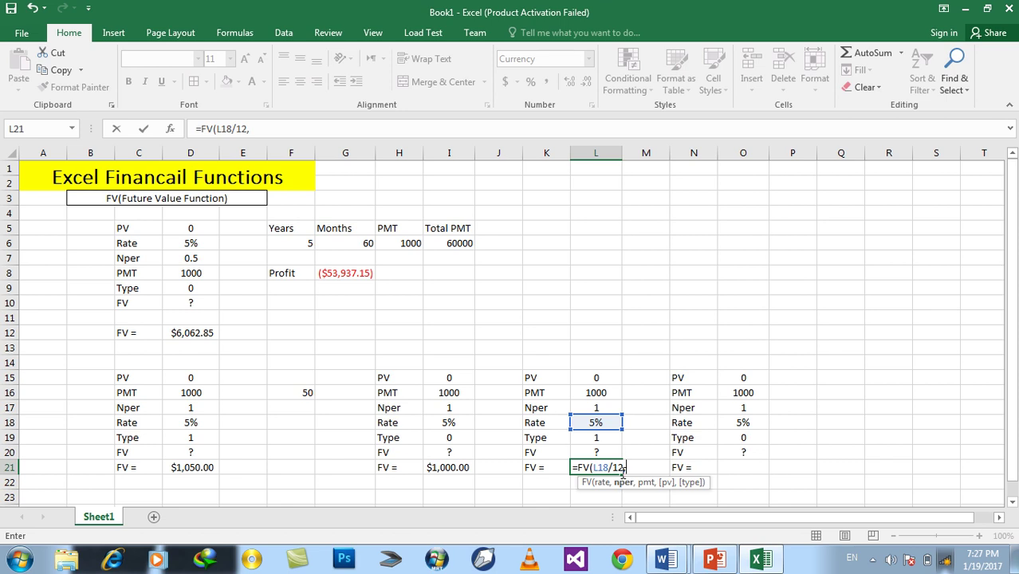
type("1*12")
type(",")
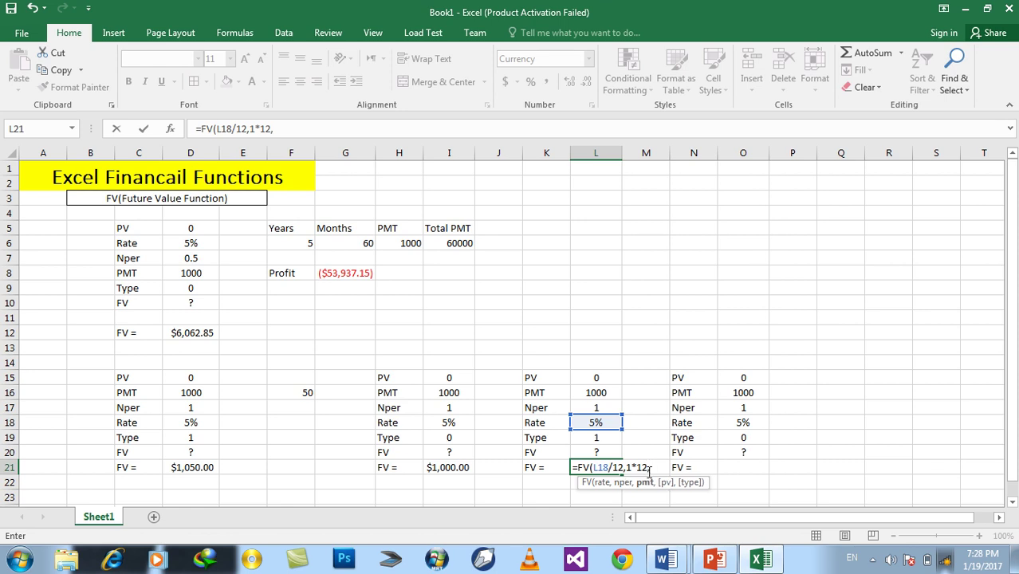
type("-")
left_click(592, 393)
type(",0,")
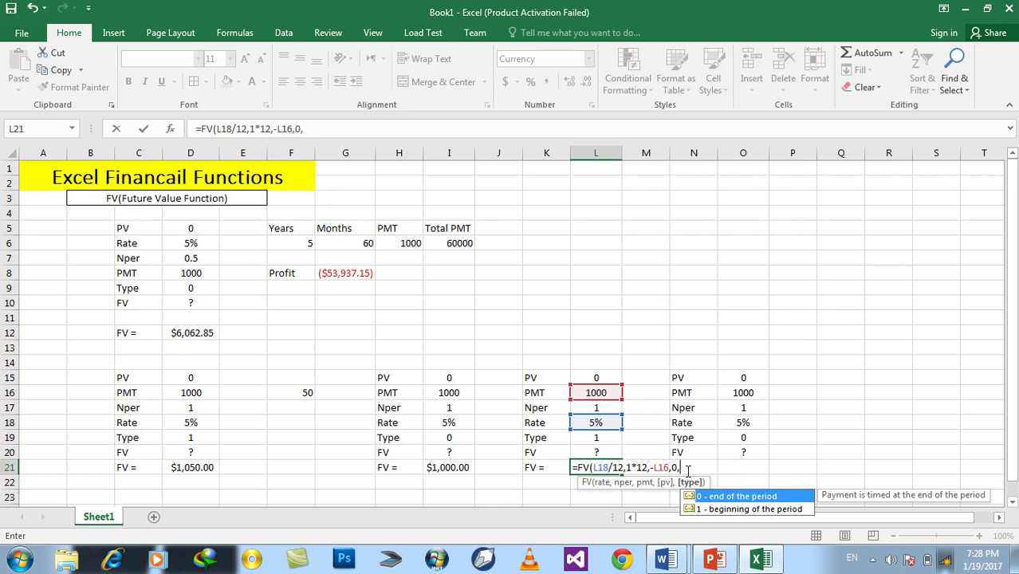
left_click(596, 439)
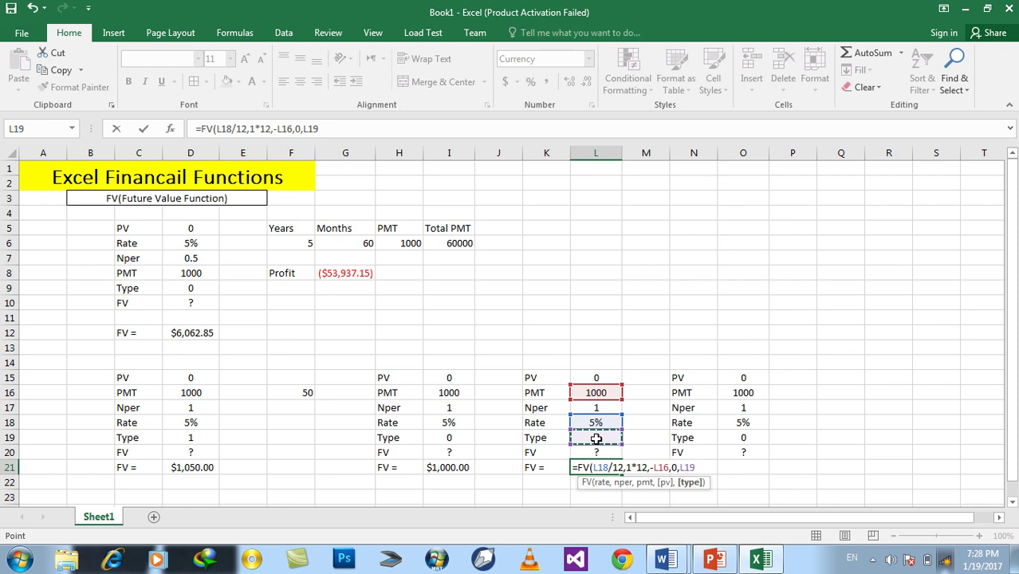
type(")")
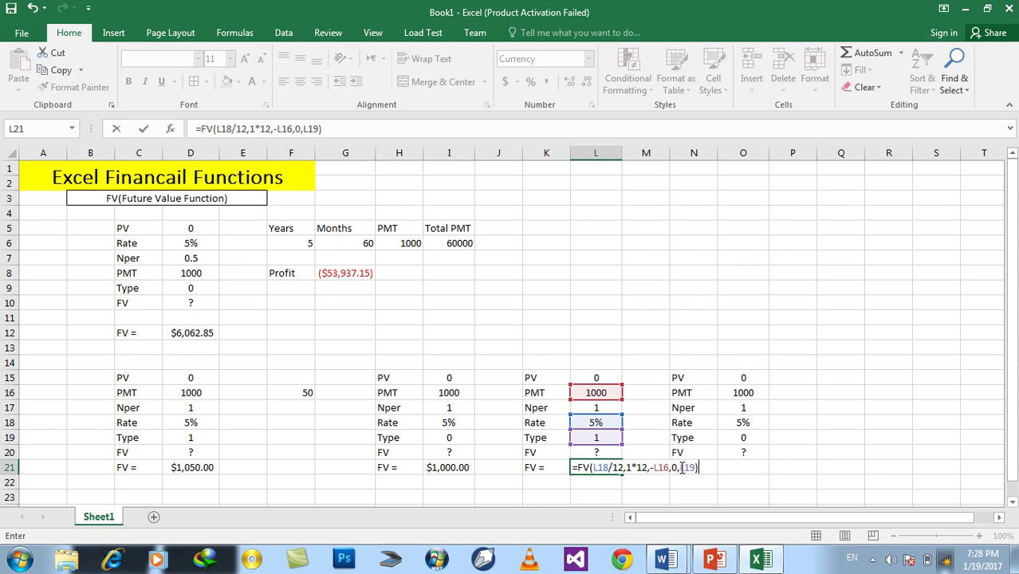
key("Return")
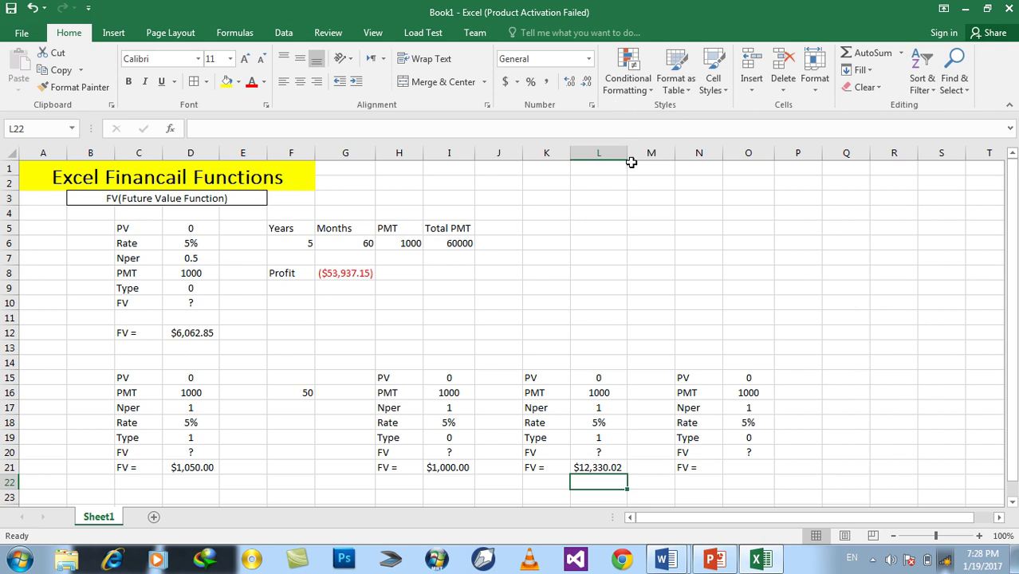
left_click(604, 467)
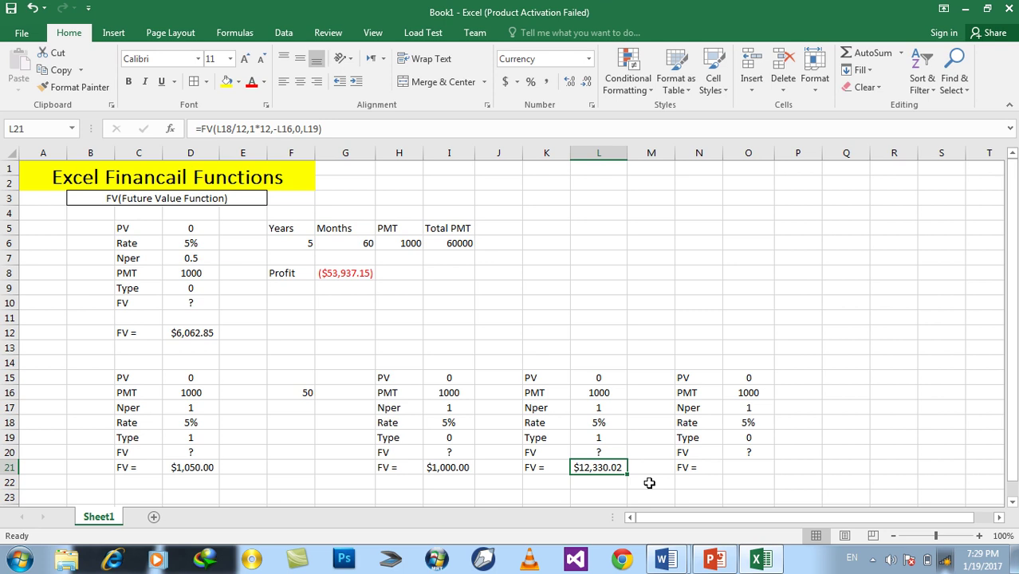
Enter =FV(O18/12,1*12,-O16,O15,0) in O21 to get $12,278.86 for end-of-period monthly payments
left_click(746, 464)
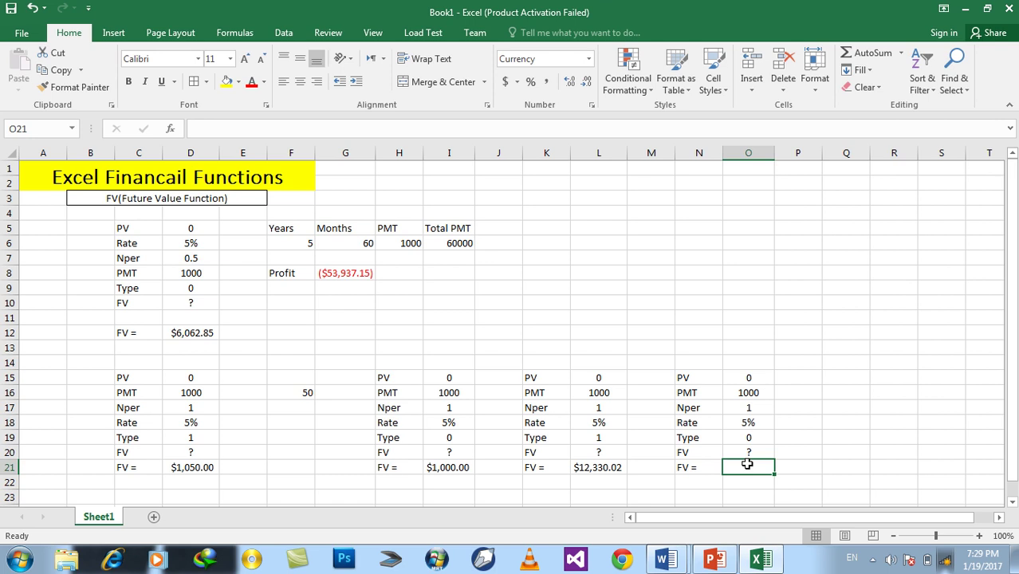
type("=fv")
key("BackSpace")
key("BackSpace")
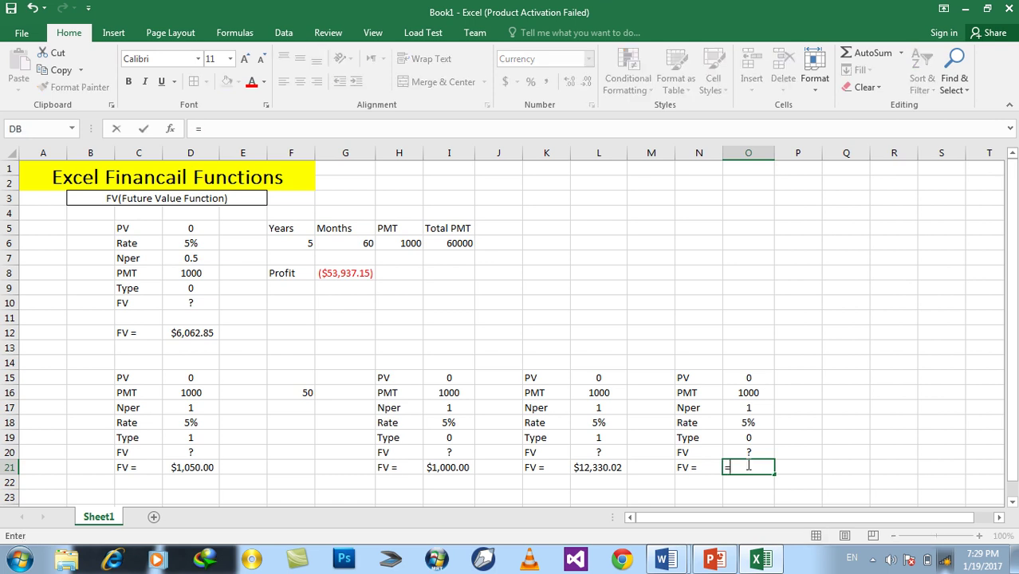
type("fv")
key("Tab")
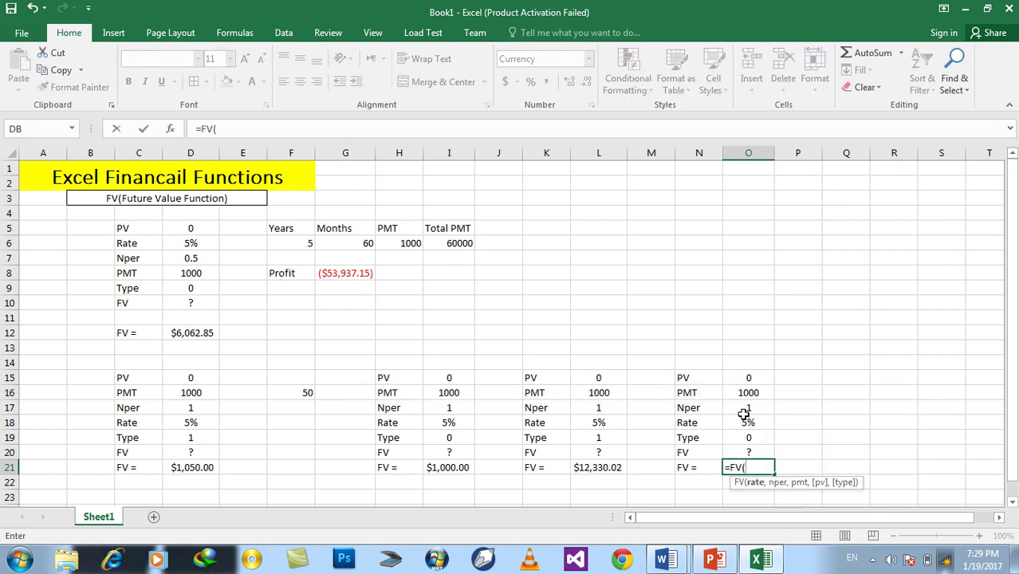
left_click(747, 422)
type("/12,")
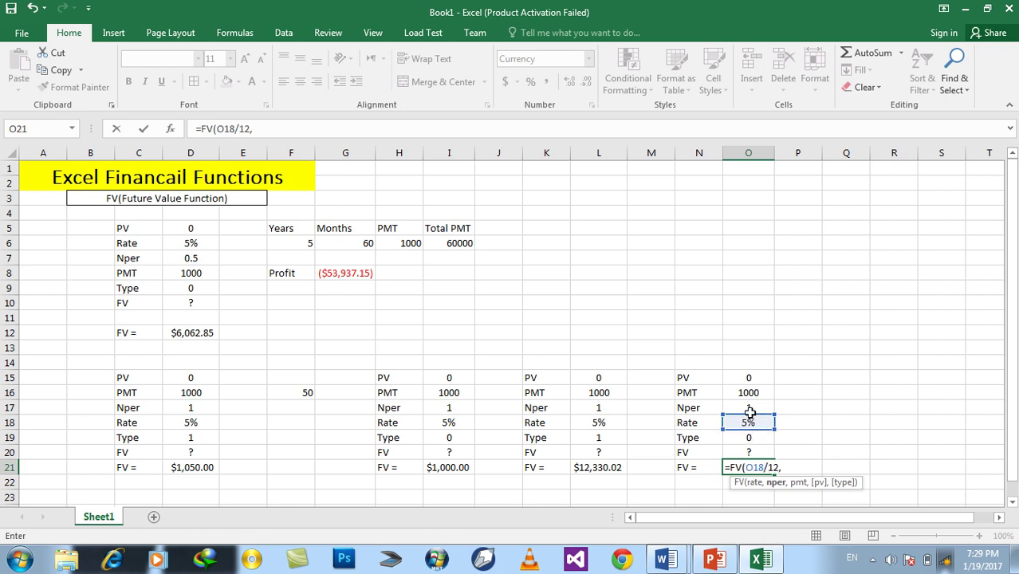
type("1*12,")
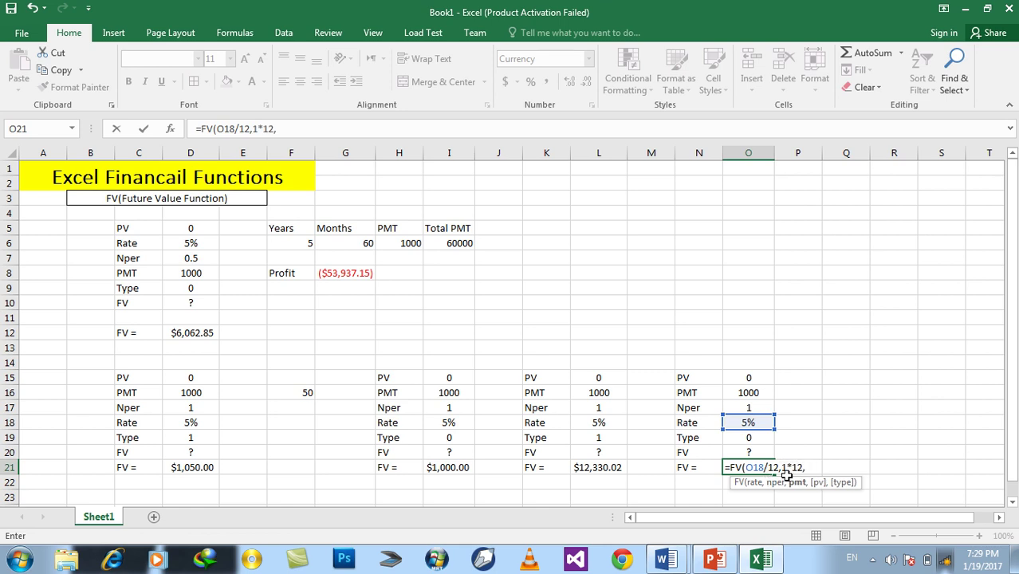
type("-")
left_click(735, 390)
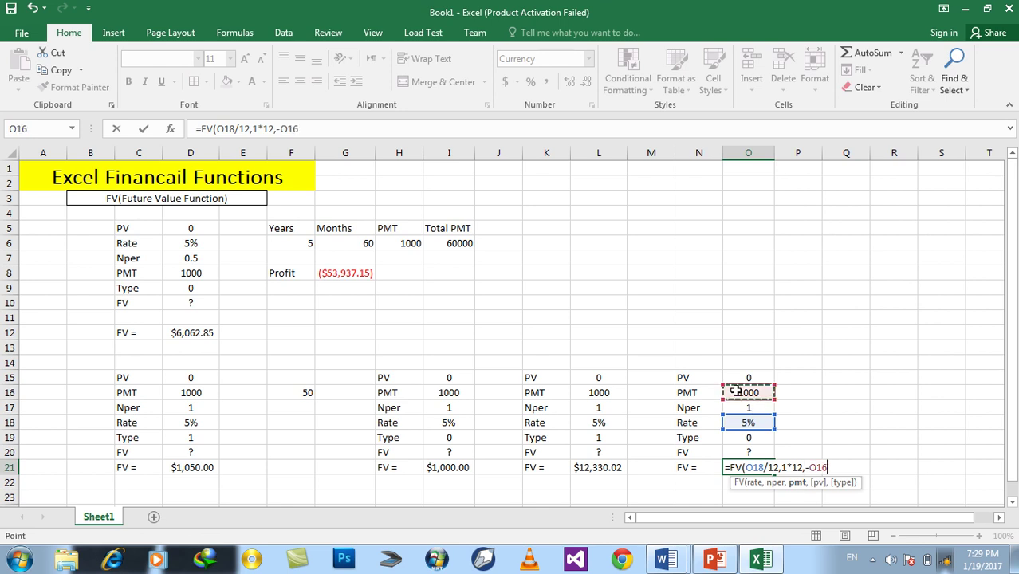
type(",")
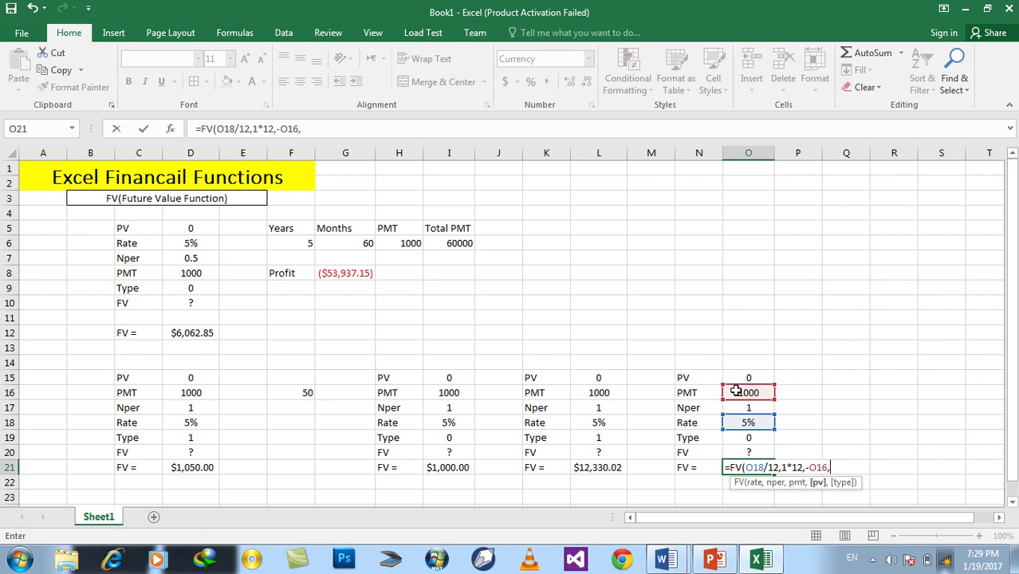
left_click(744, 379)
type(",0")
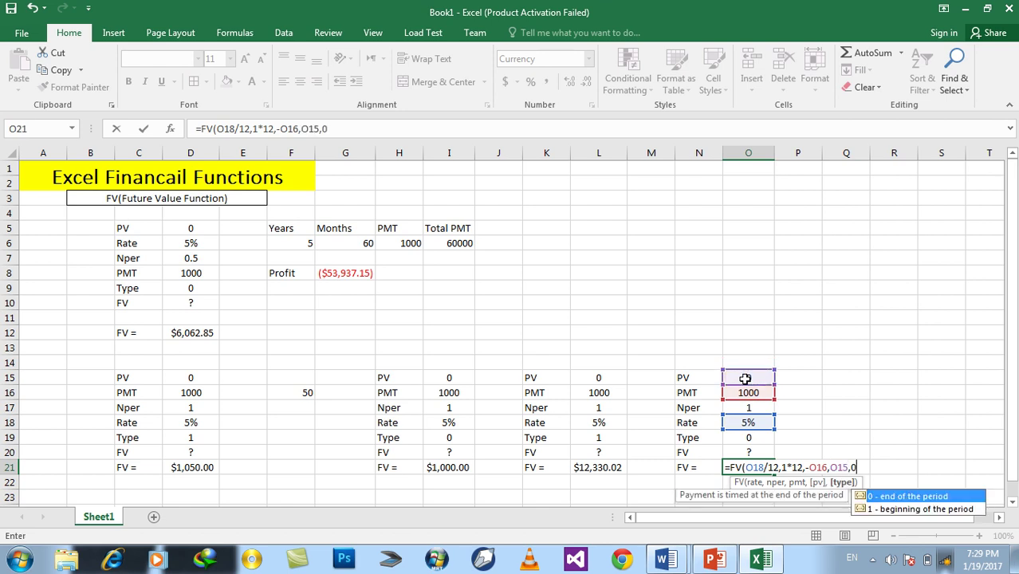
type(")")
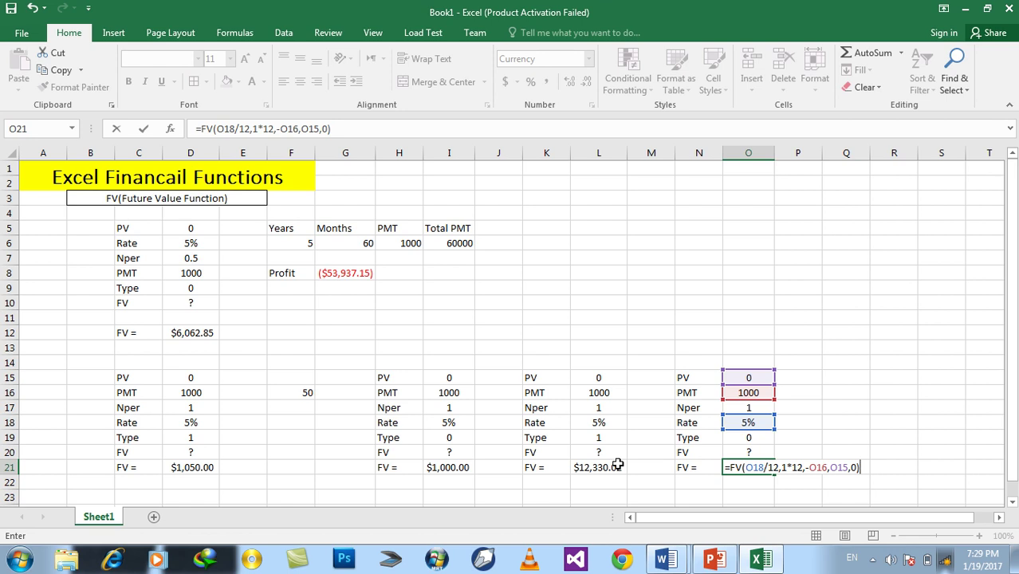
key("Return")
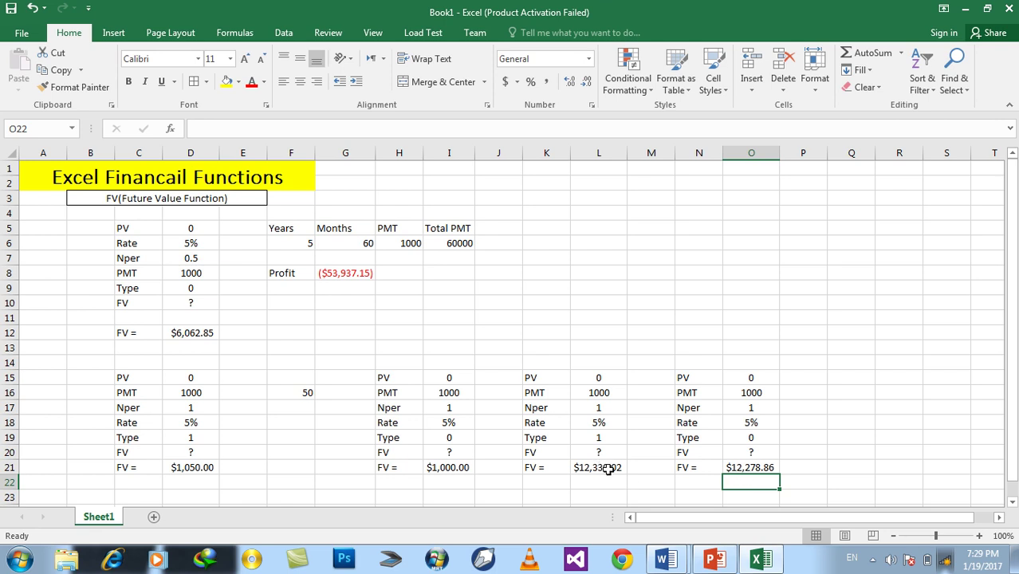
left_click(739, 467)
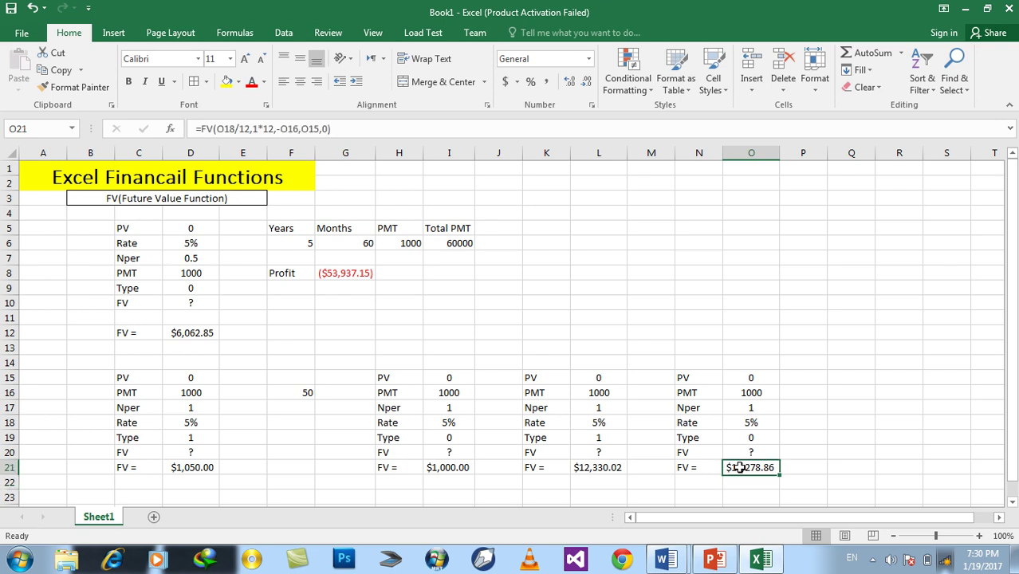